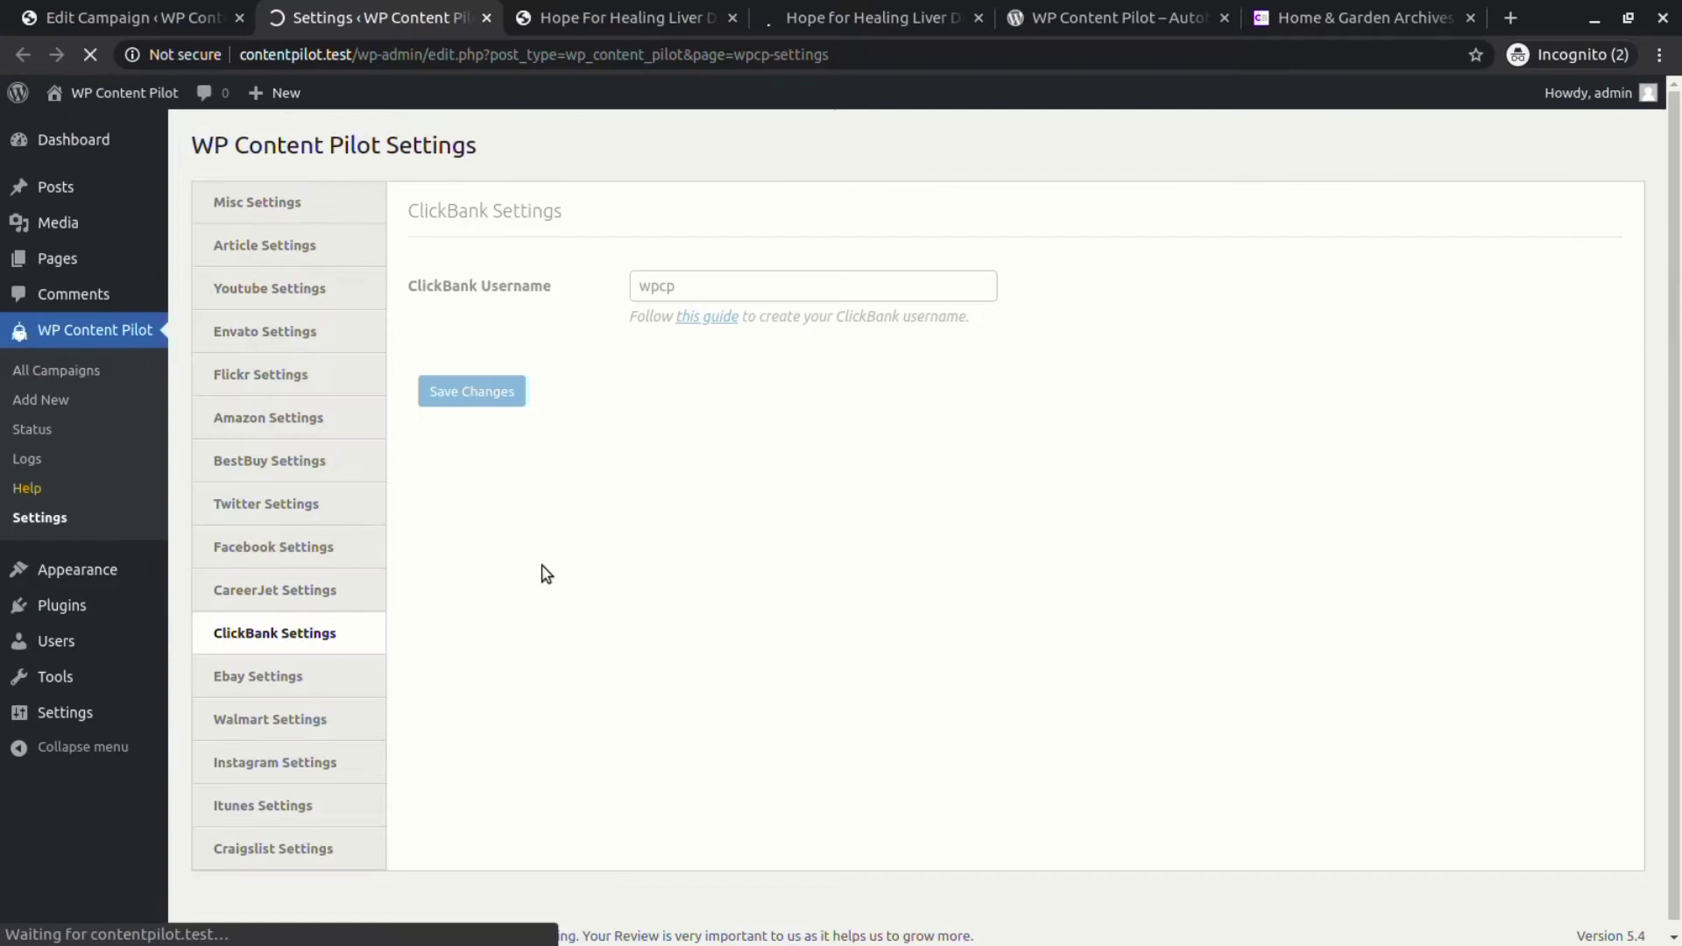
Open the 'this guide' help for creating a ClickBank username from the ClickBank Username field.
left_click(713, 286)
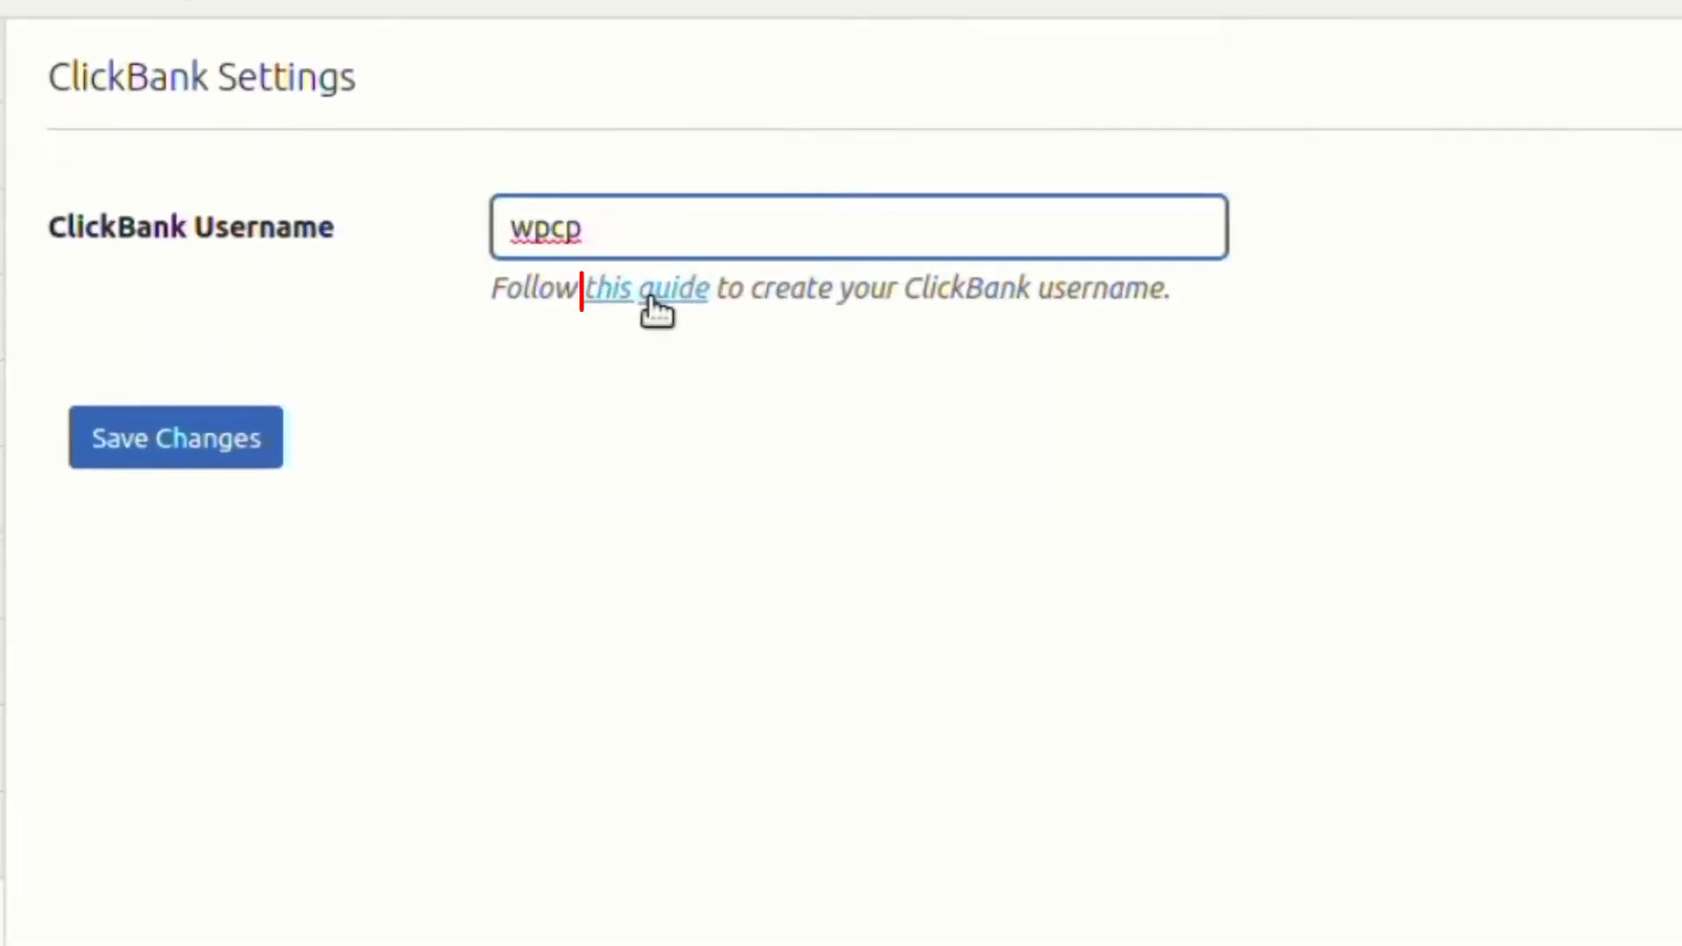
left_click(650, 298)
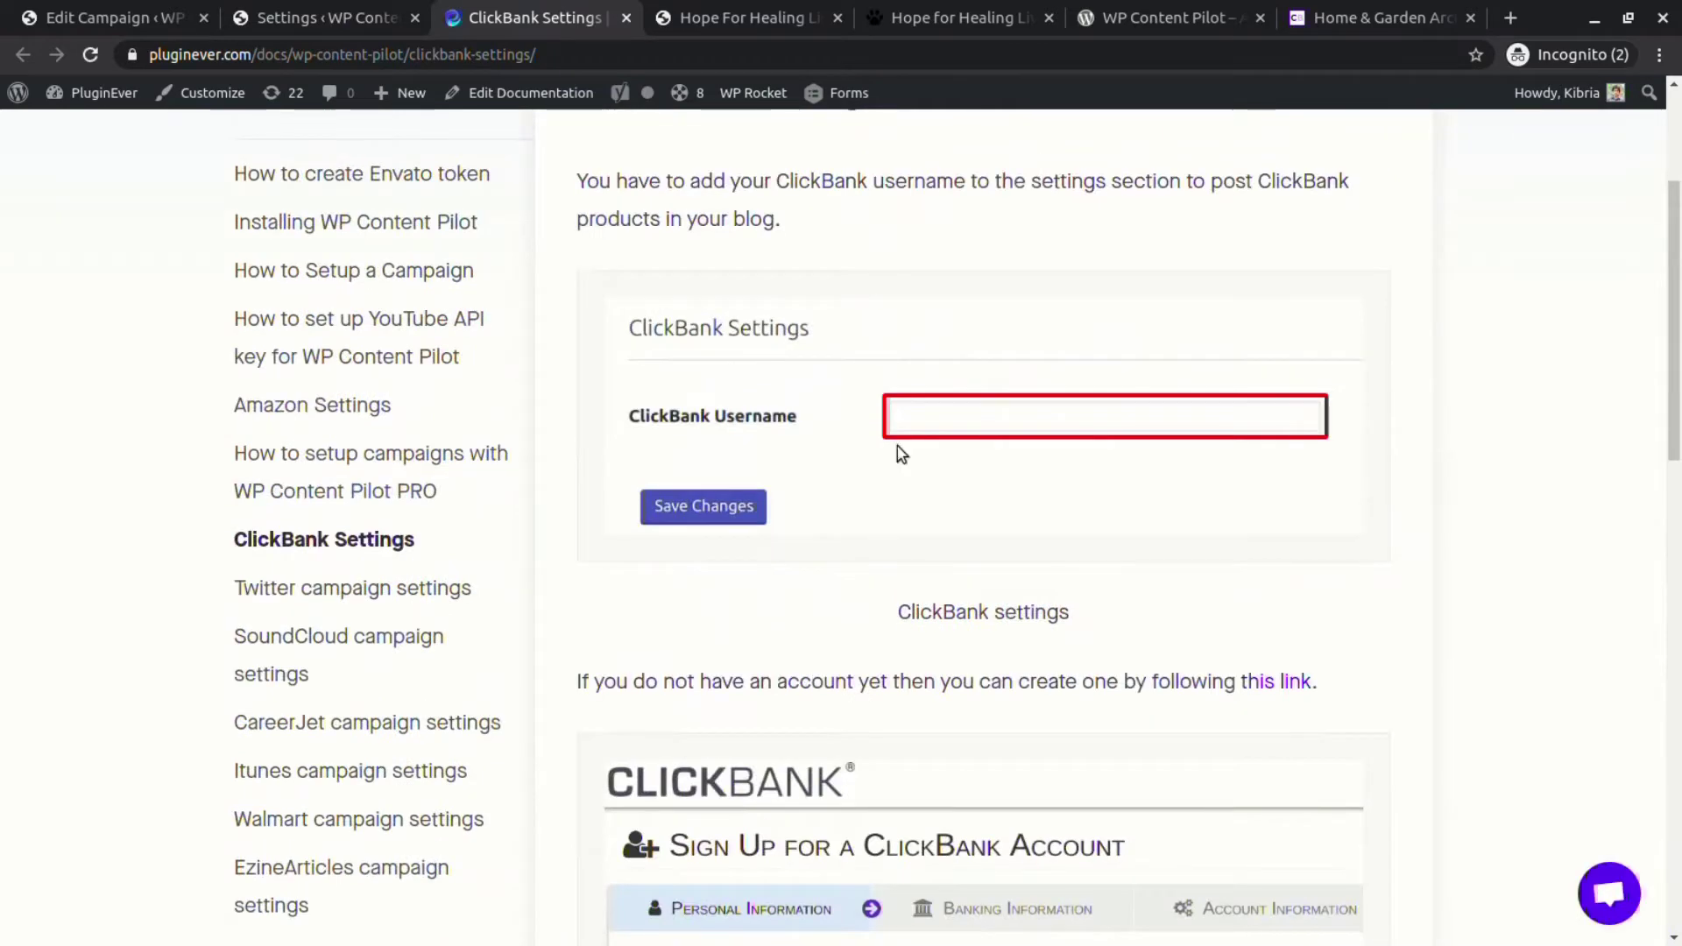
Create and submit a new ClickBank campaign in WP Content Pilot.
left_click(289, 17)
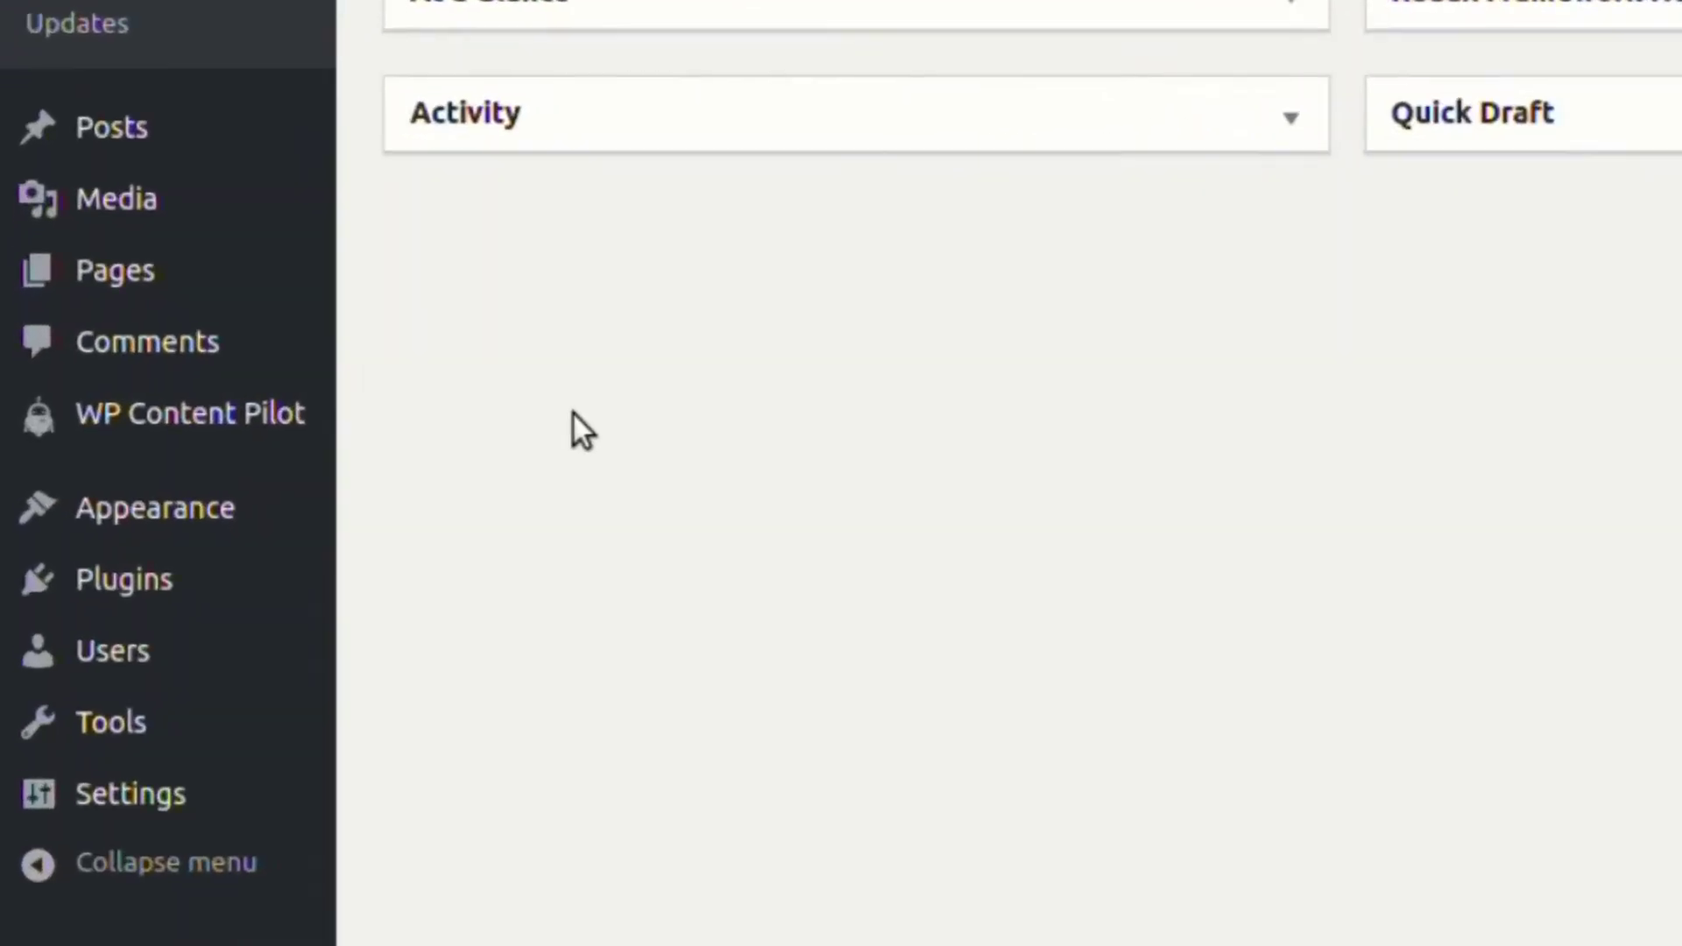
mouse_move(83, 425)
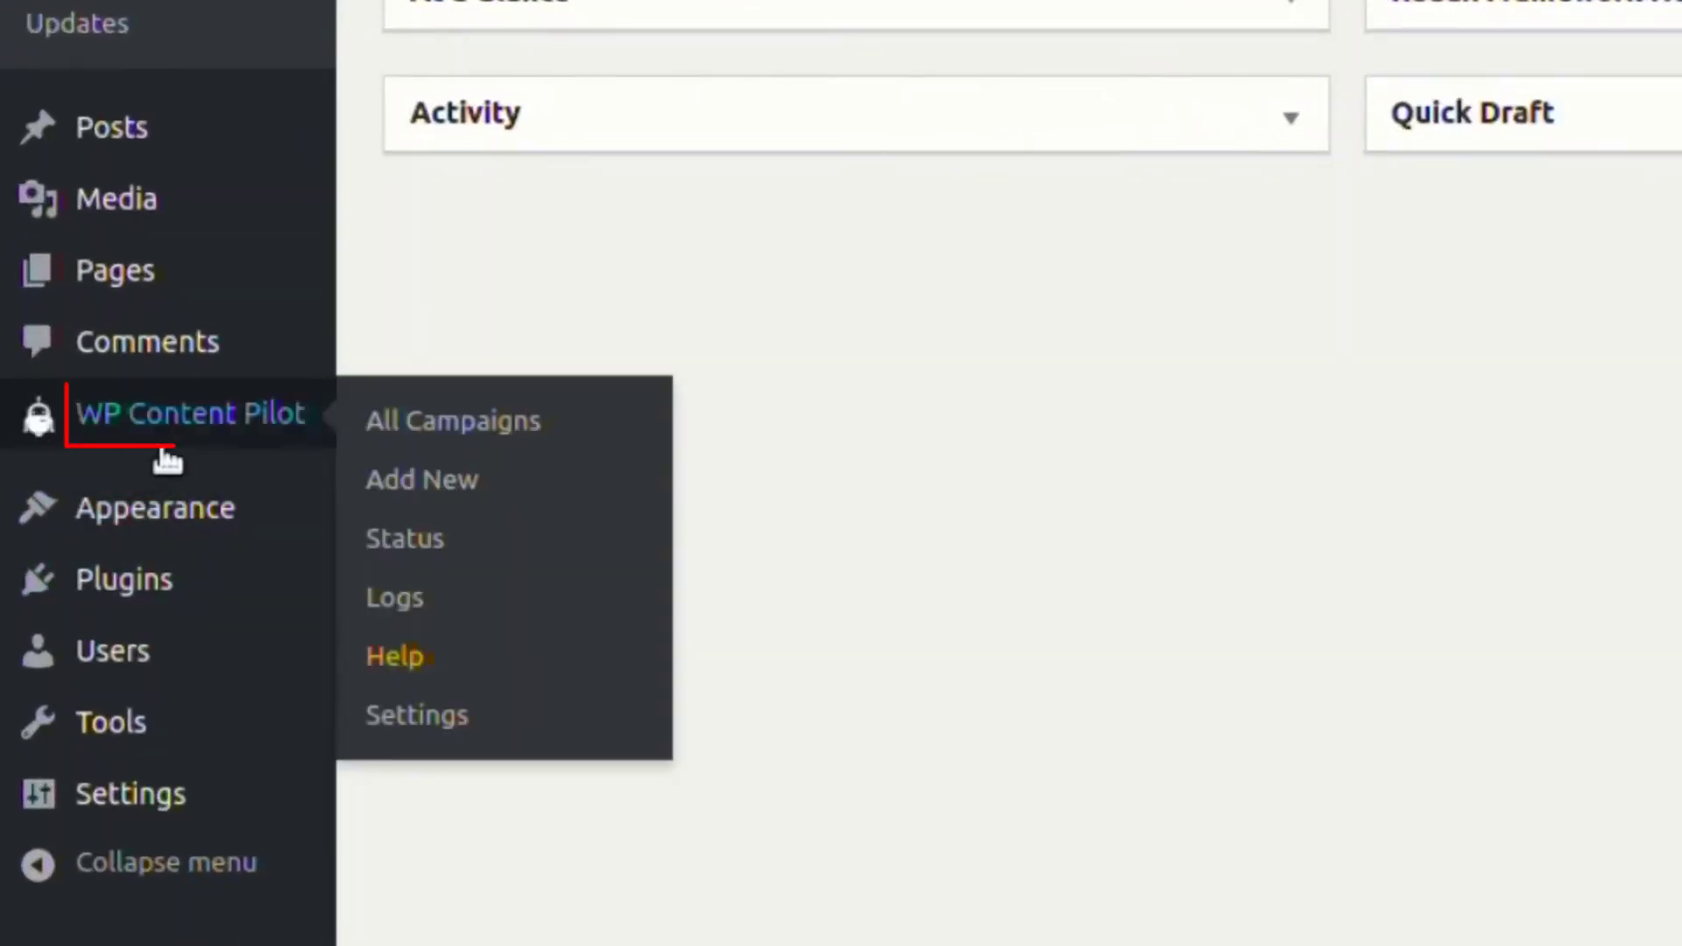
left_click(445, 483)
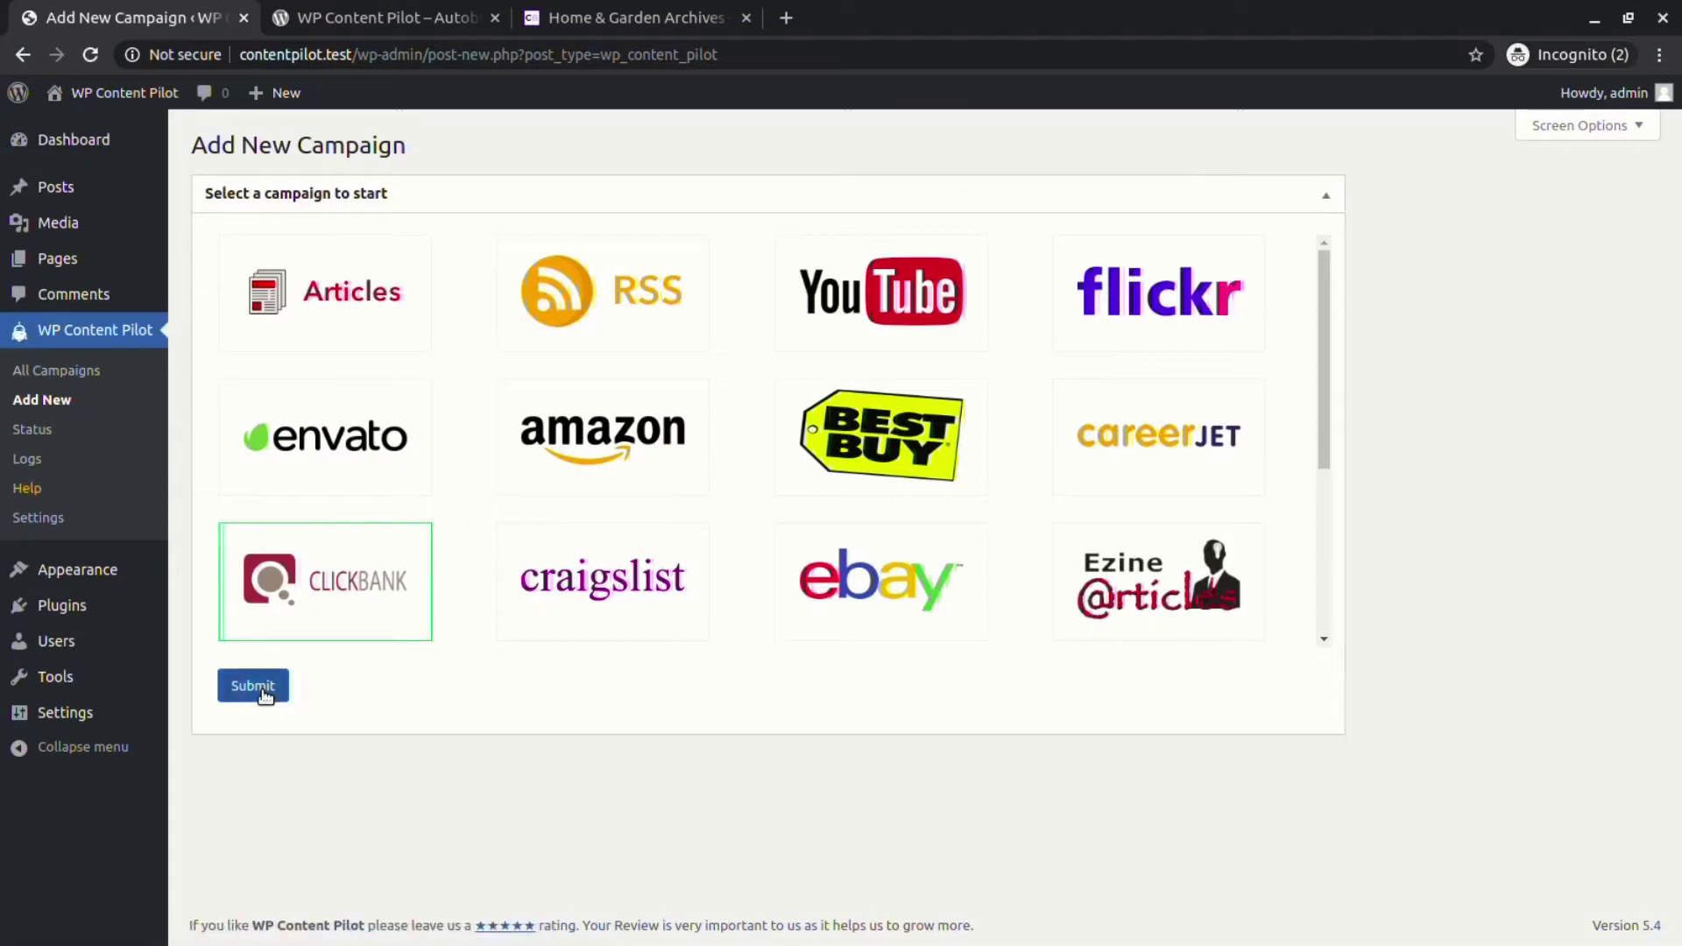
left_click(254, 686)
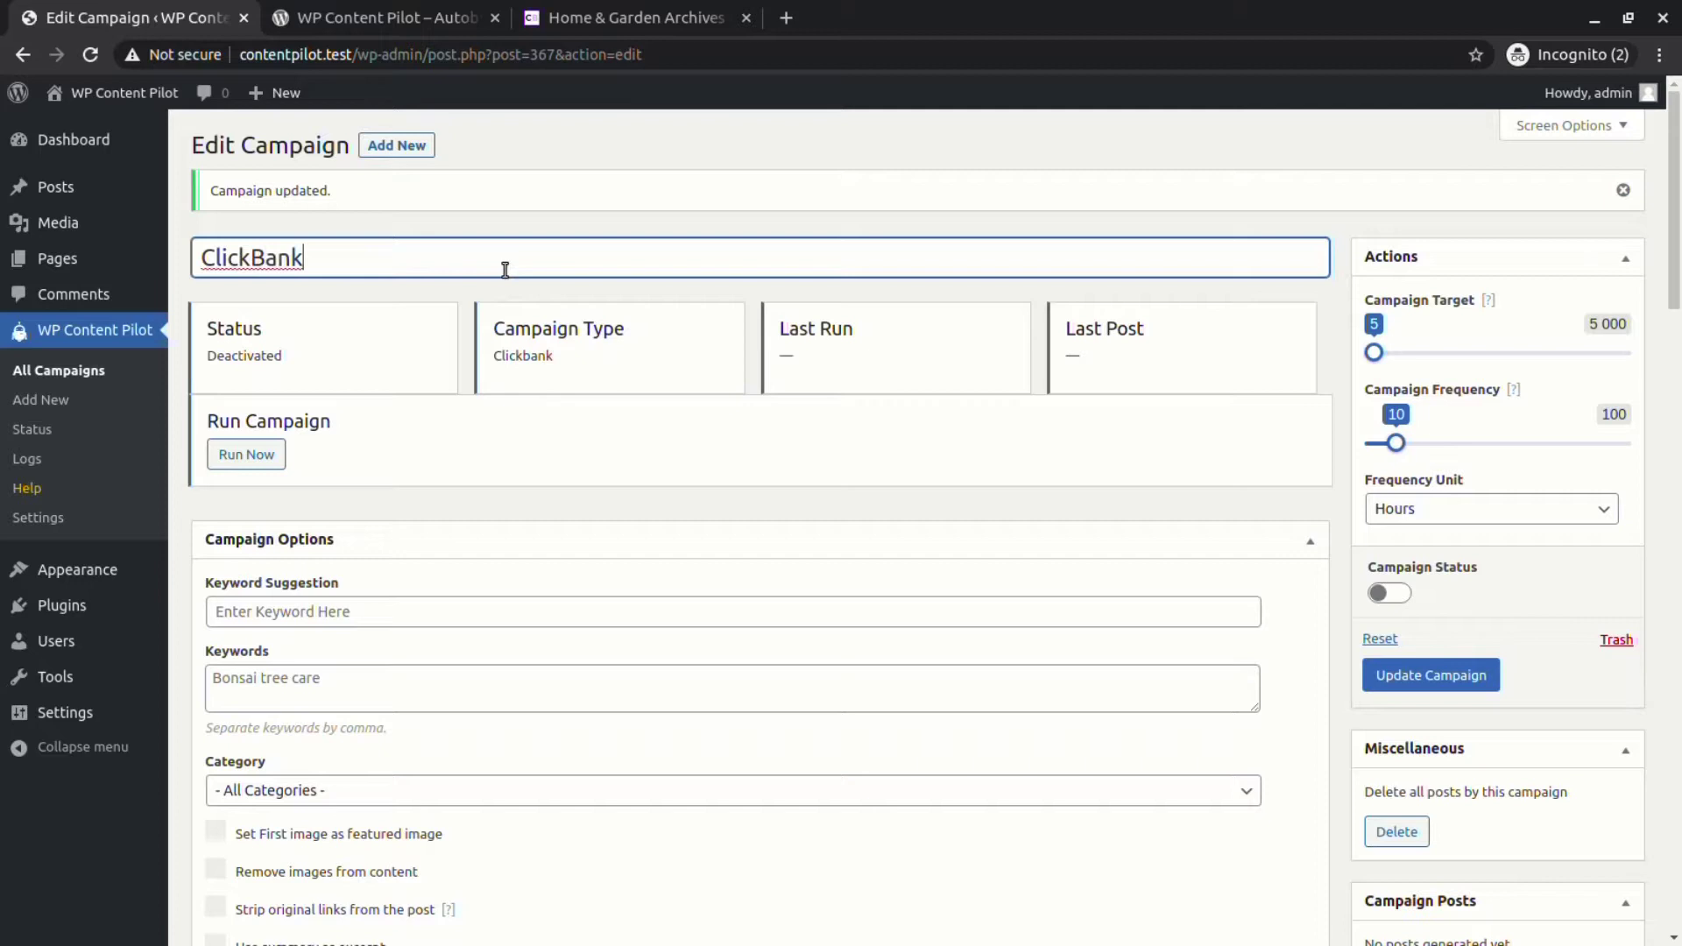
Set the campaign target to 25 posts and frequency to every 1 minute.
left_click(1375, 352)
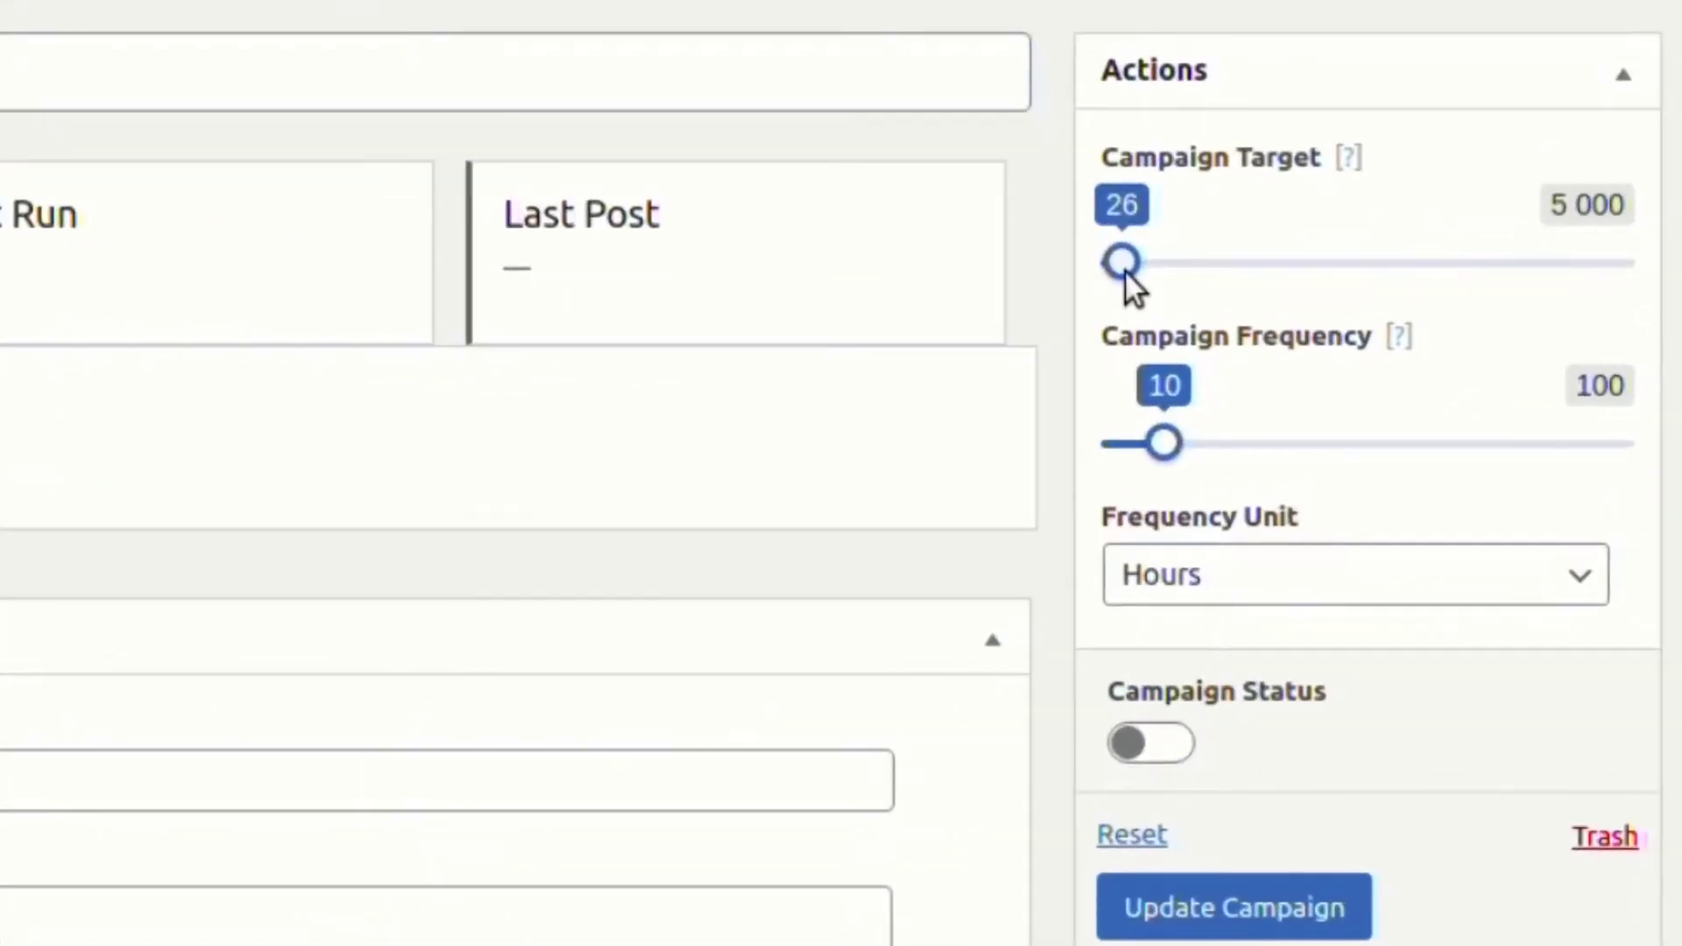
left_click(1124, 271)
left_click_drag(1163, 442, 1113, 455)
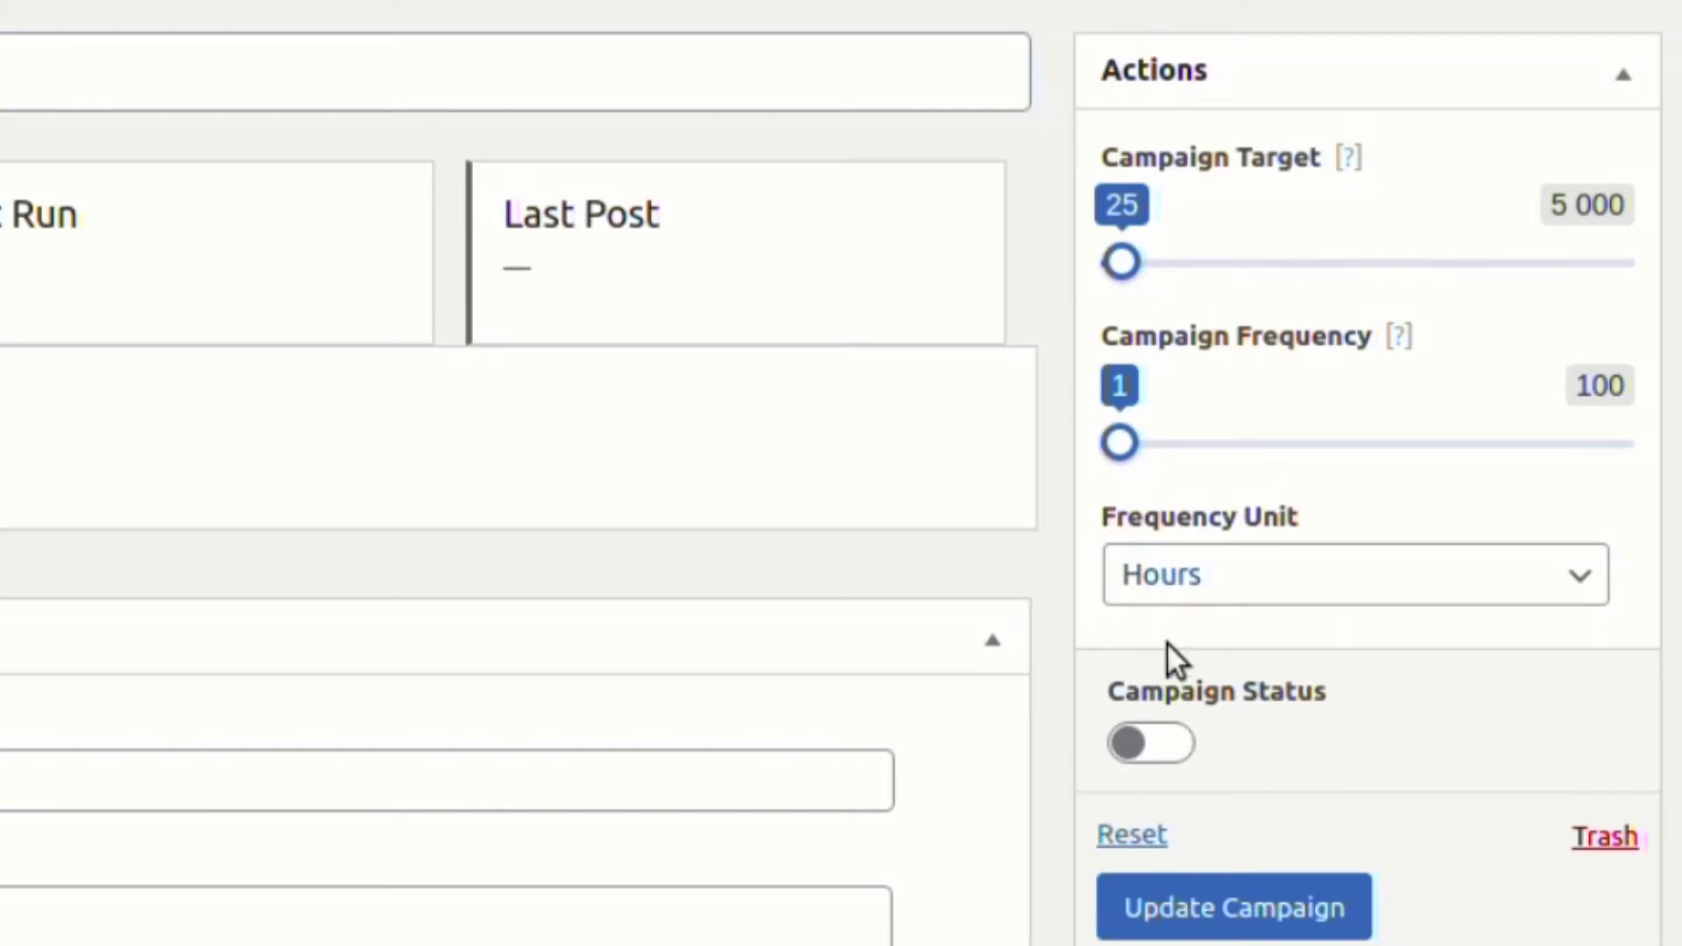
left_click(1190, 749)
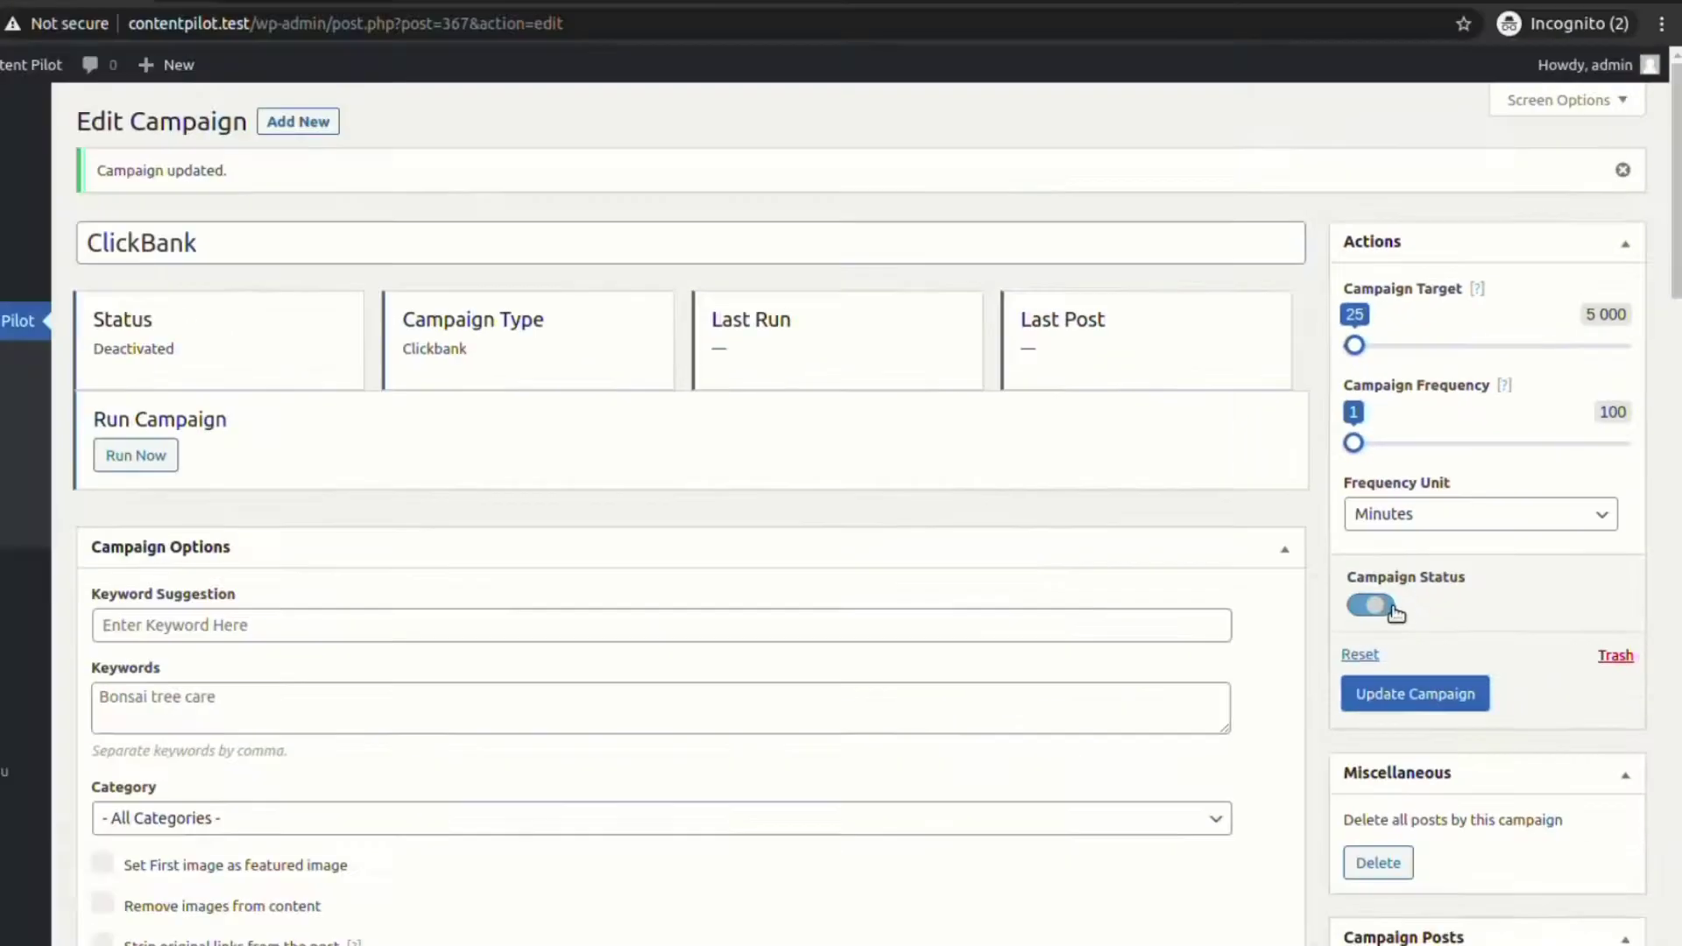
Search suggestions for 'animal care and pets' and use 'animal care and control pets' as keyword.
scroll(709, 543, "down", 3)
left_click(395, 395)
type("a")
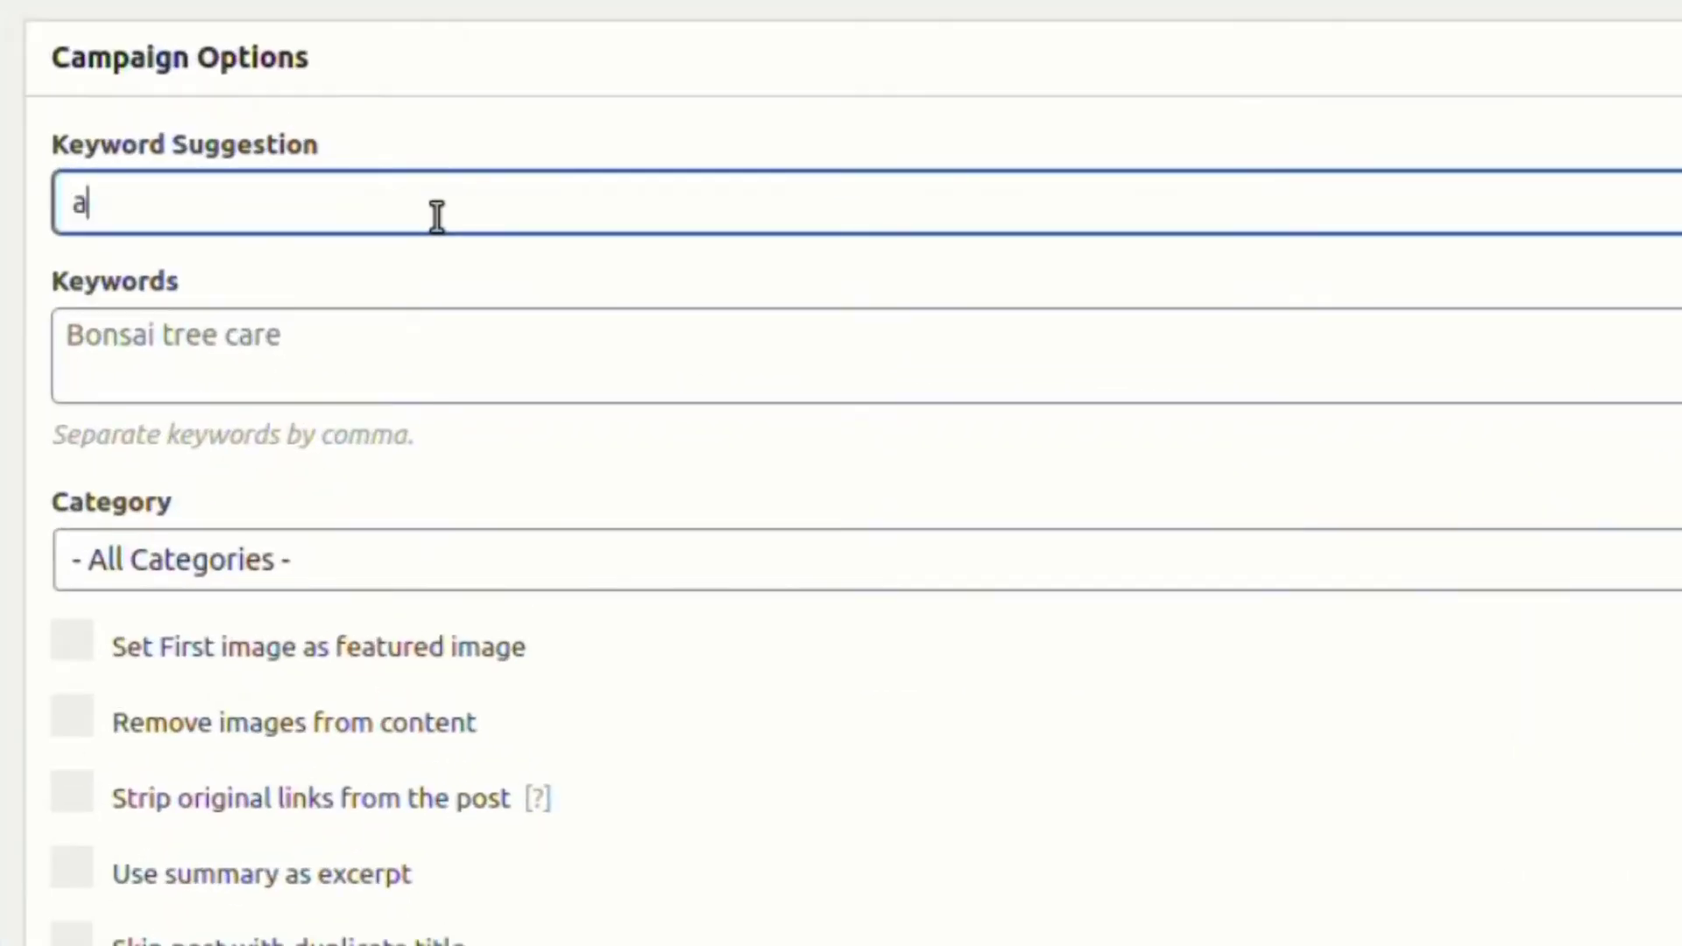
type("nimal care")
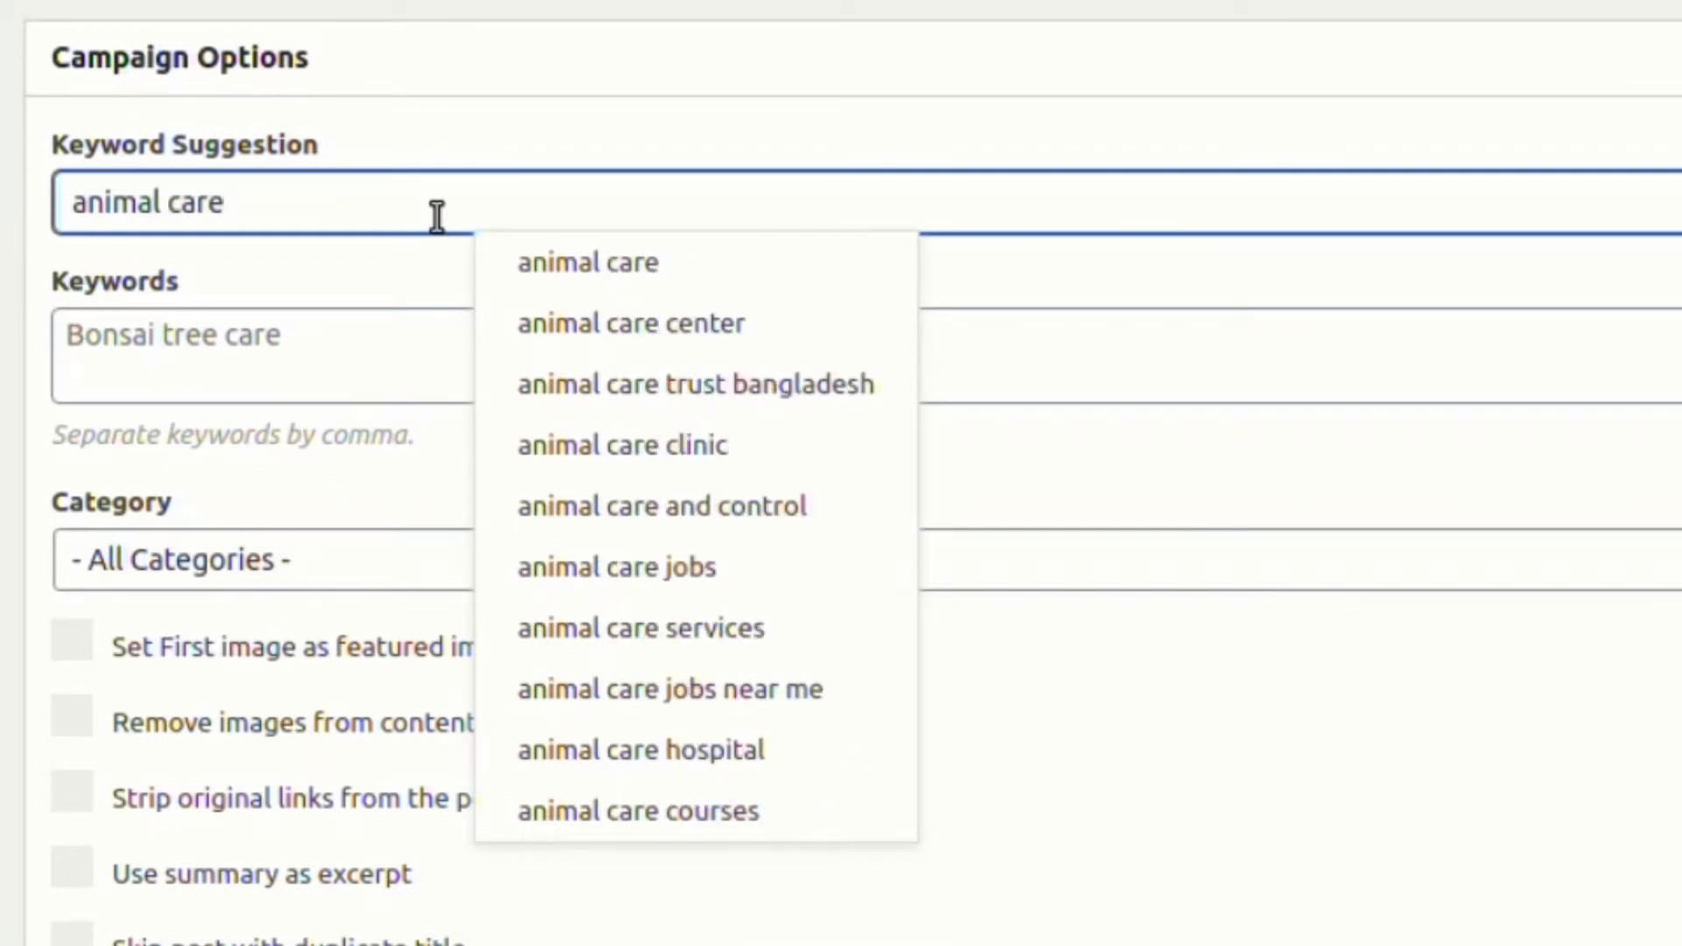
type(" and pet")
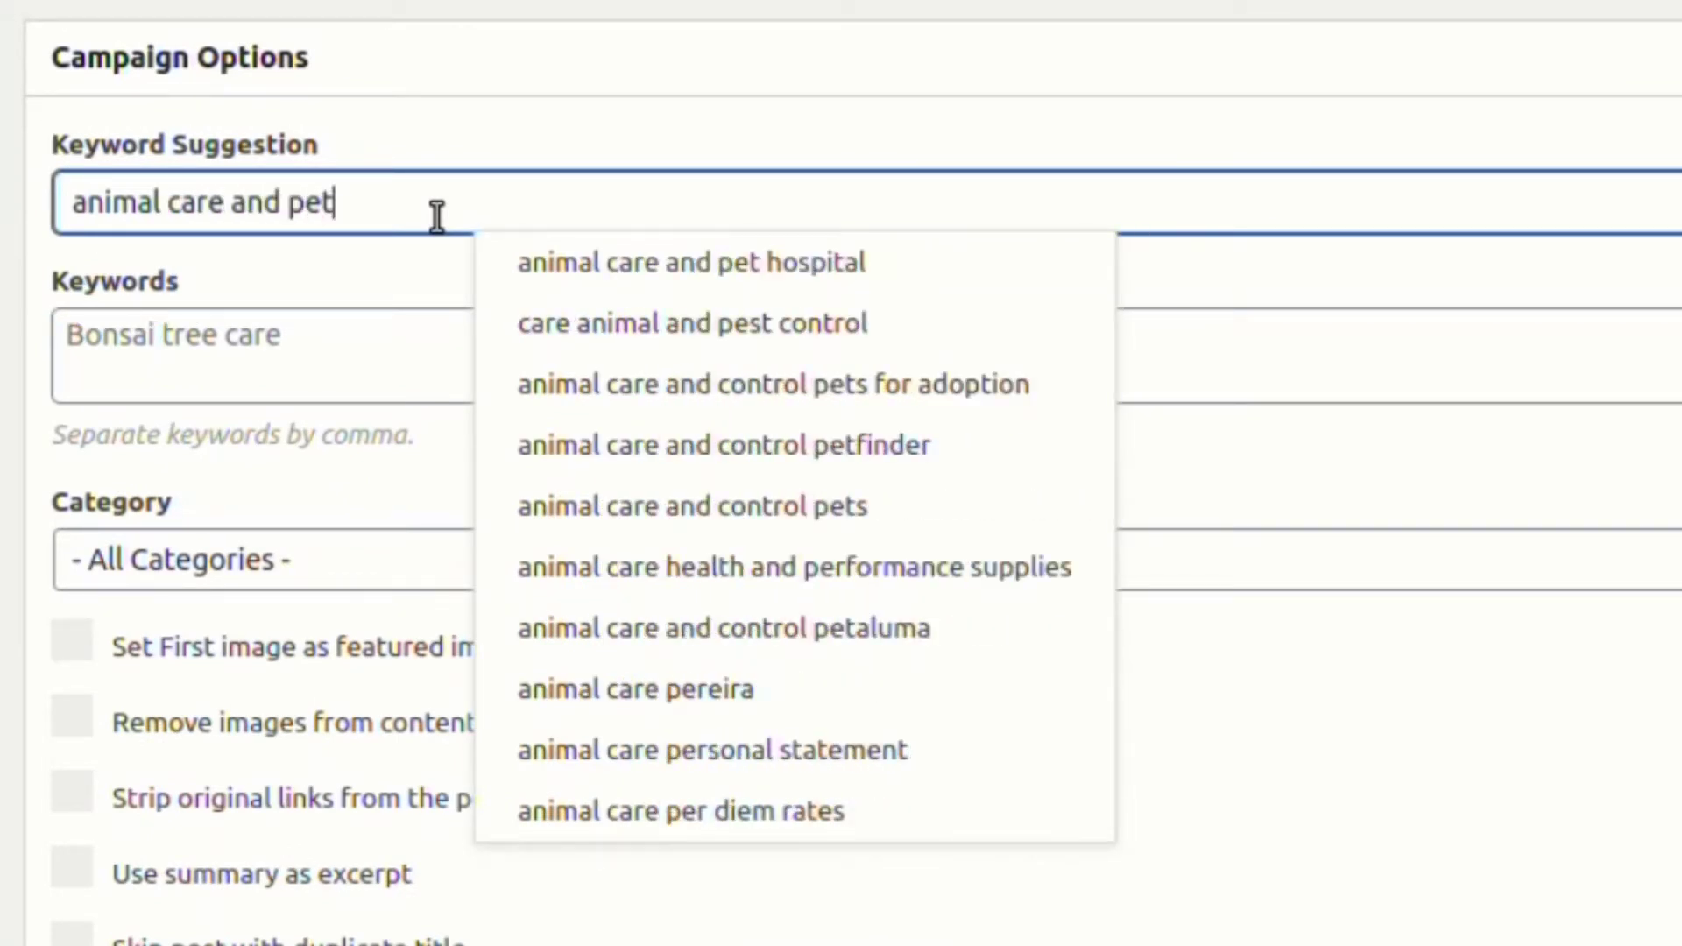
type("s")
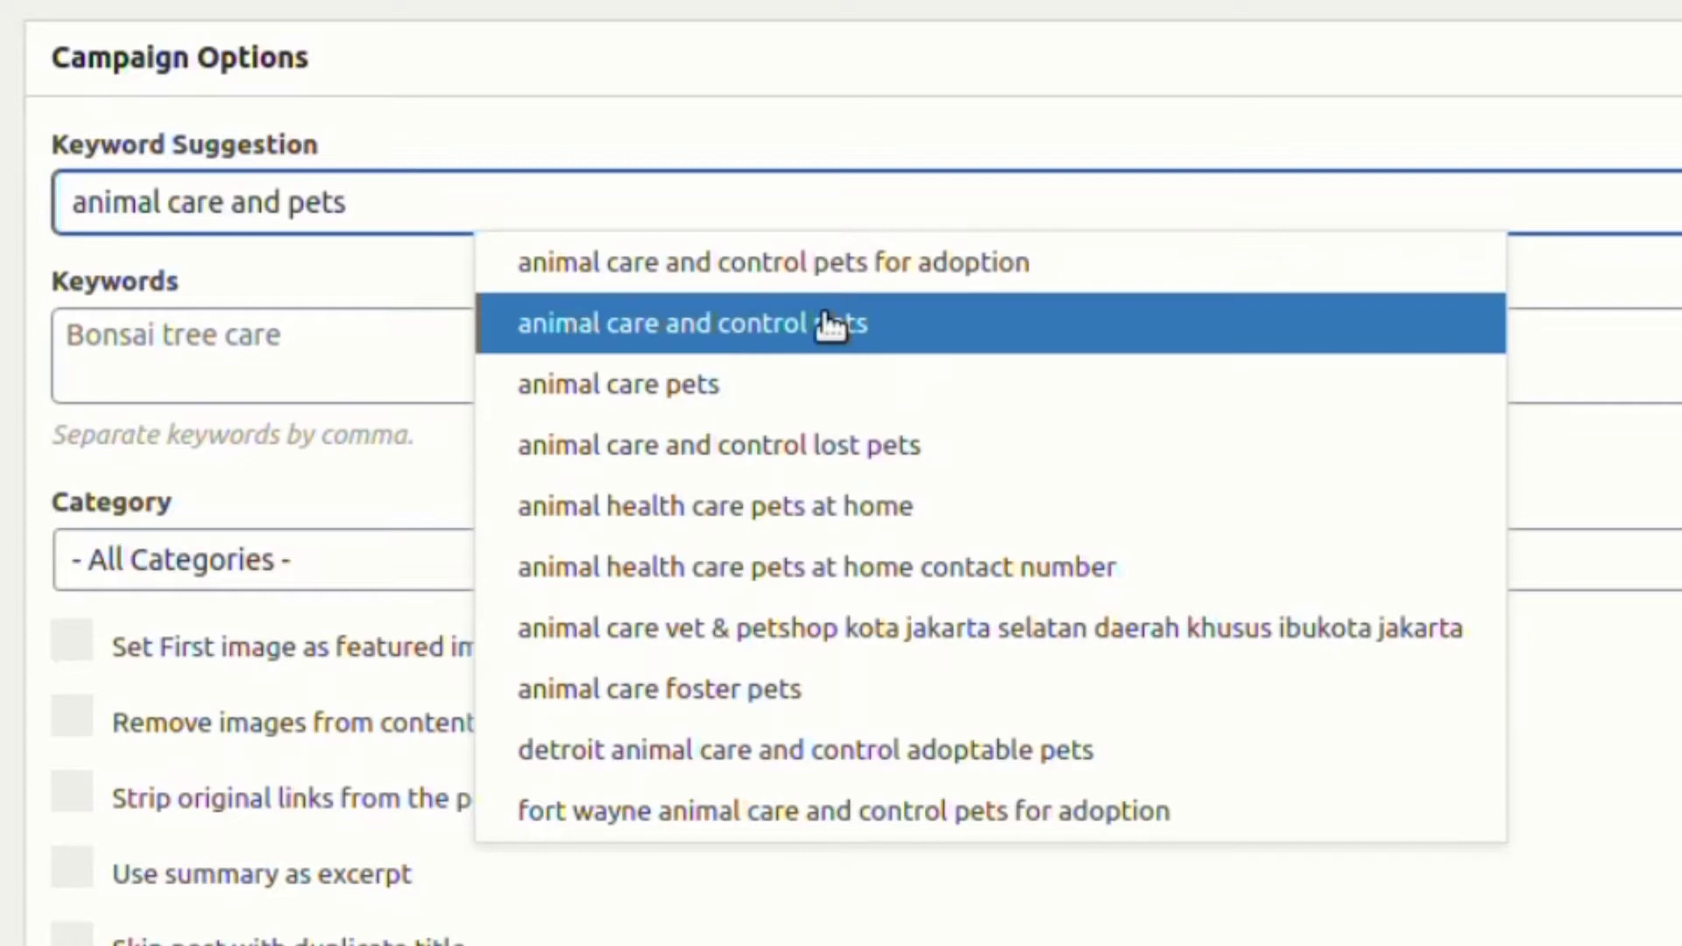
left_click(830, 325)
scroll(412, 438, "down", 2)
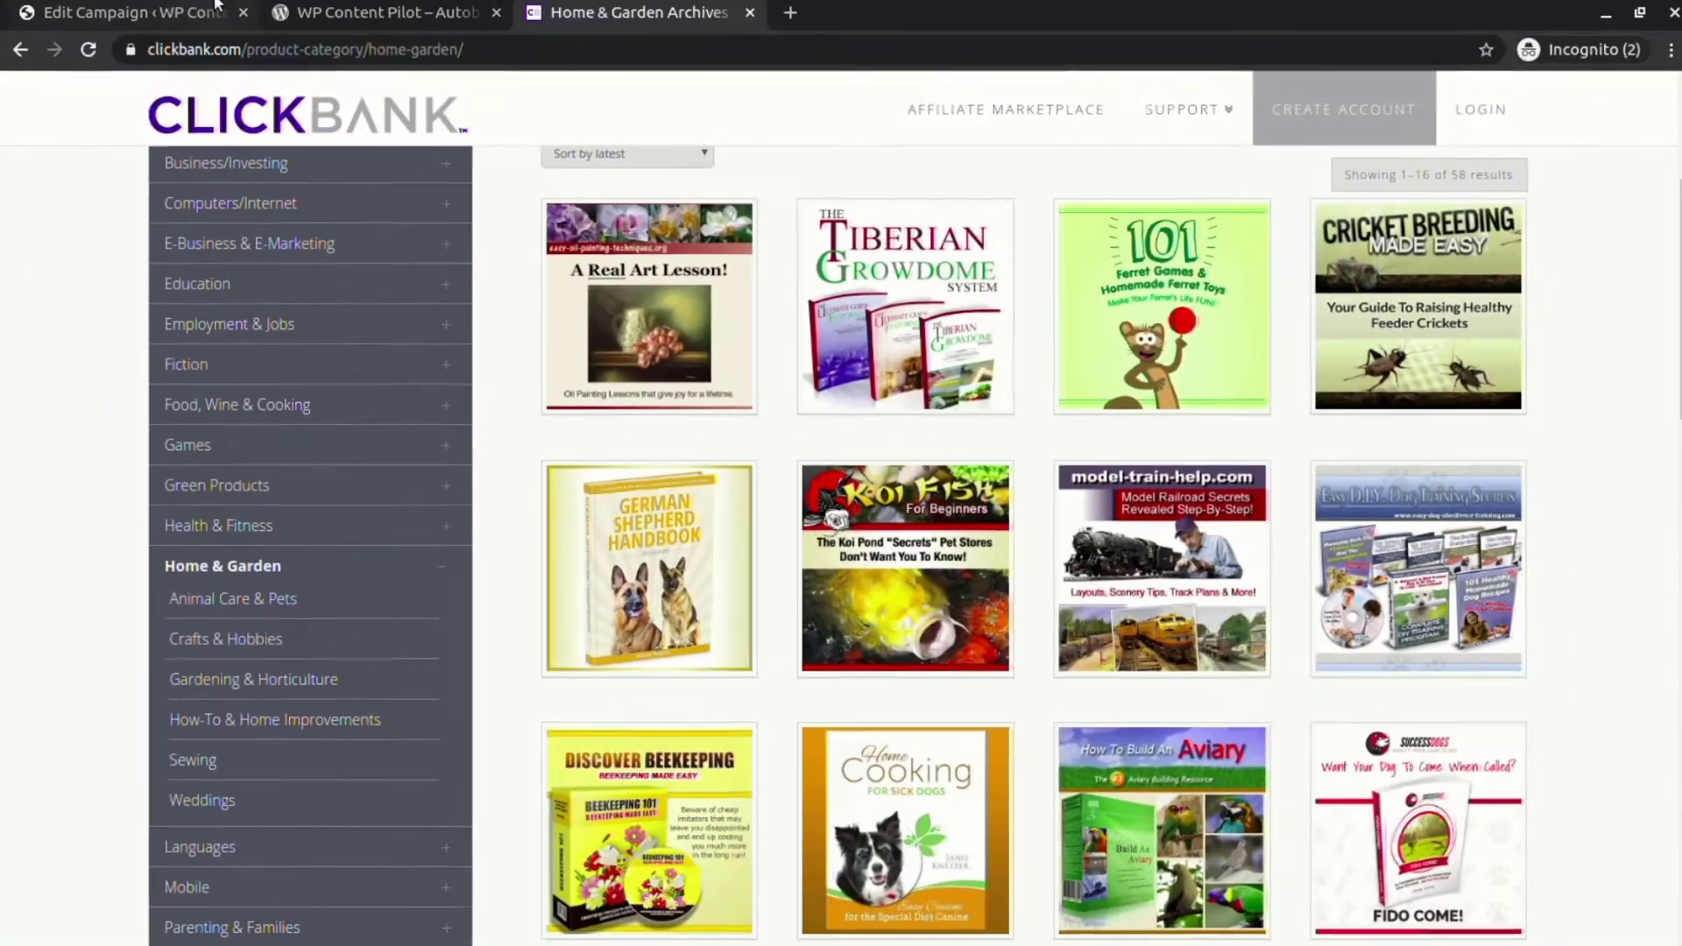
left_click(216, 5)
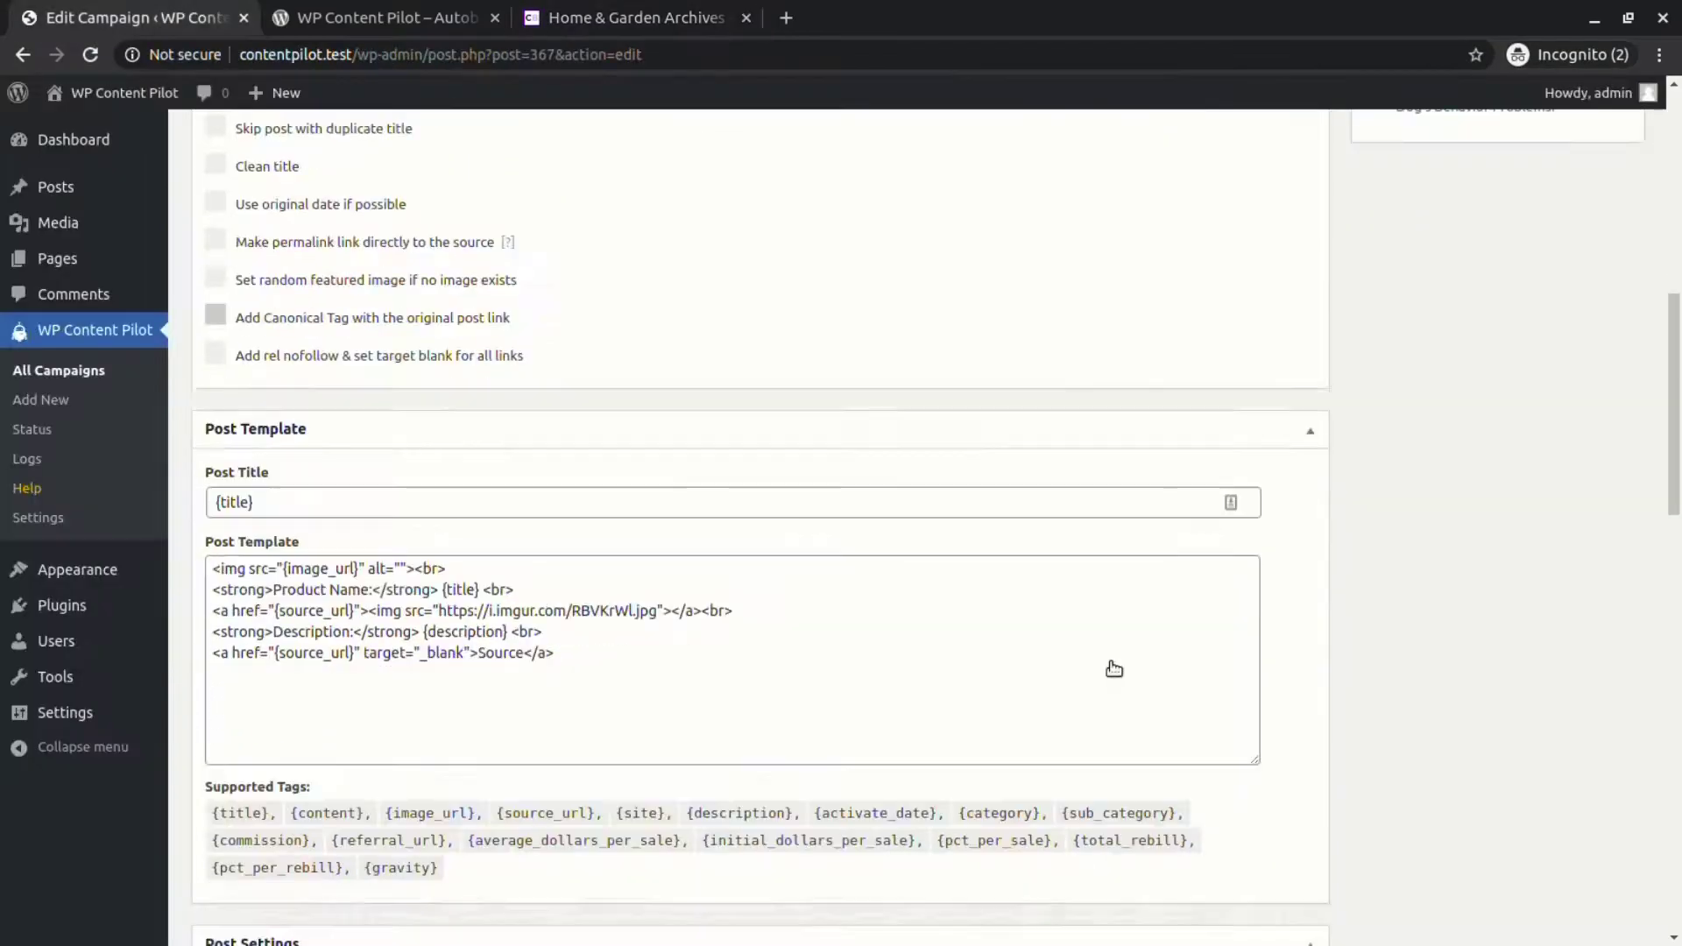
Choose ClickBank as both the post category and the post tag.
scroll(1111, 668, "down", 7)
left_click(323, 378)
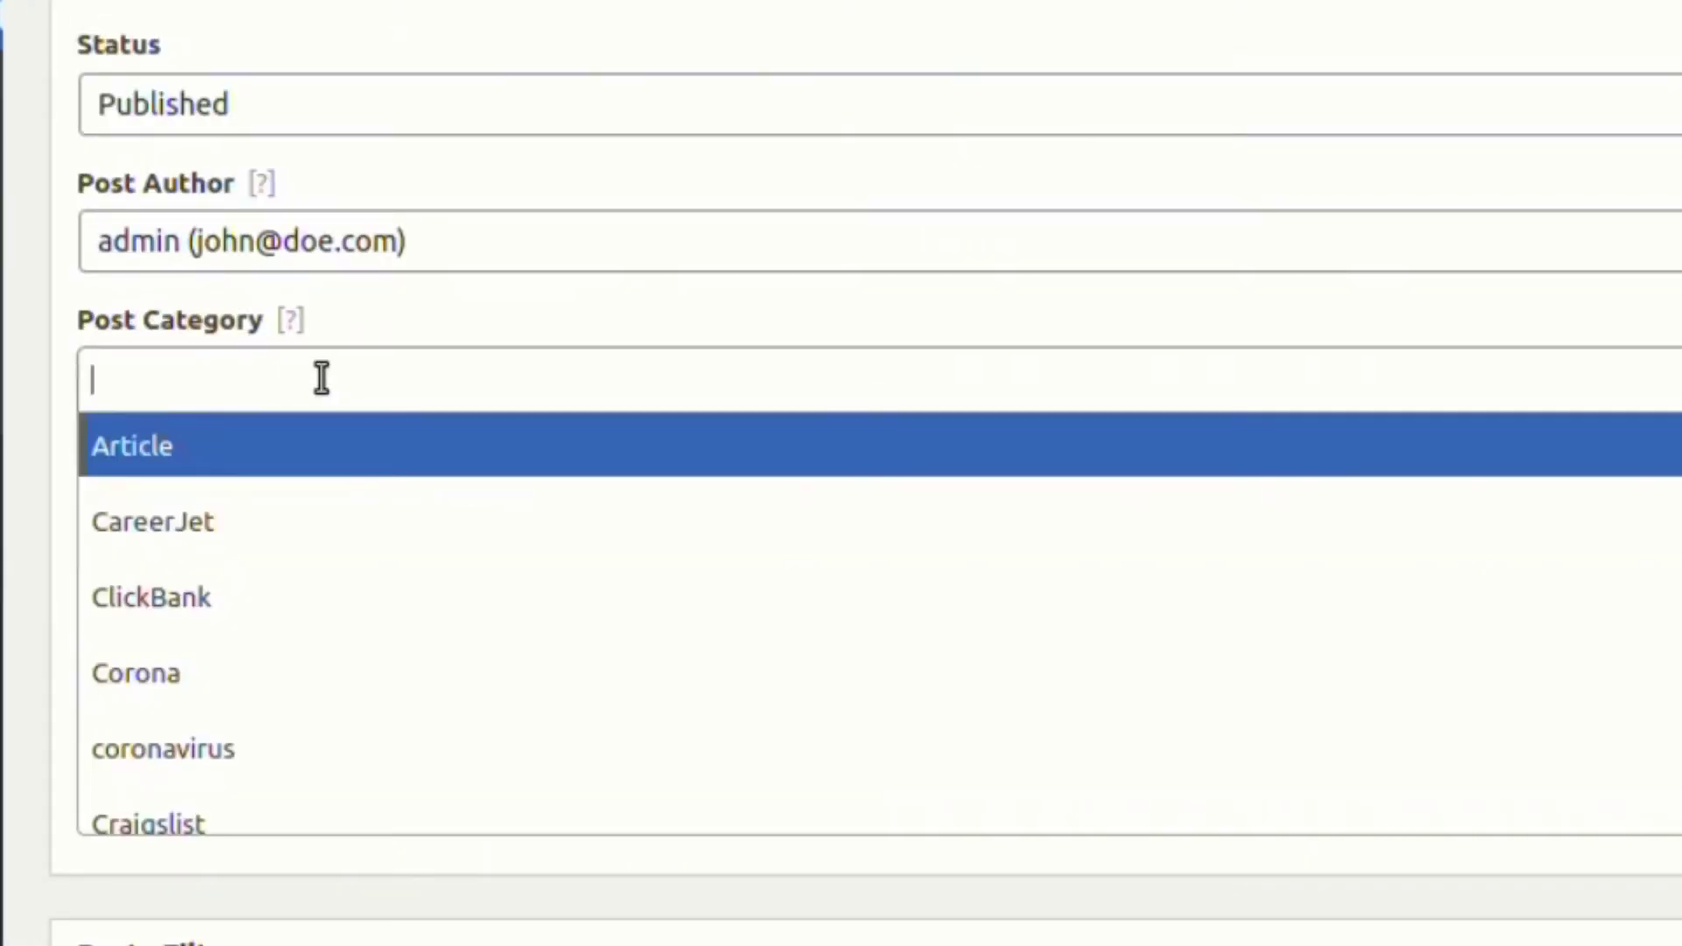
left_click(215, 613)
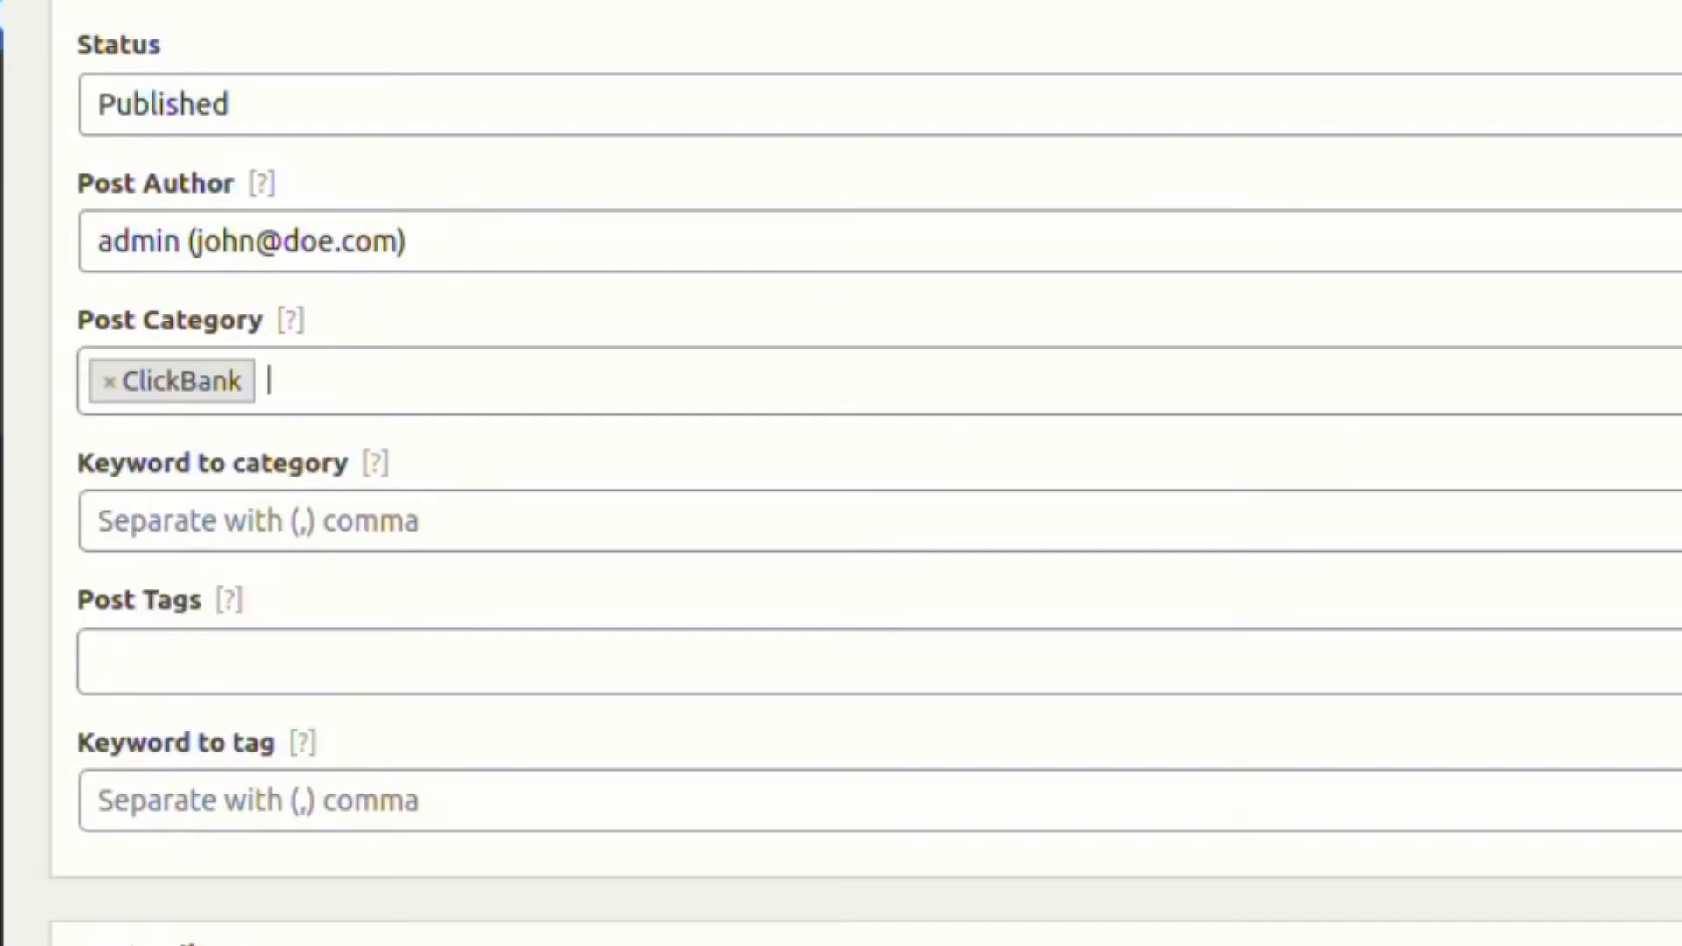
left_click(169, 674)
left_click(213, 890)
scroll(213, 889, "down", 10)
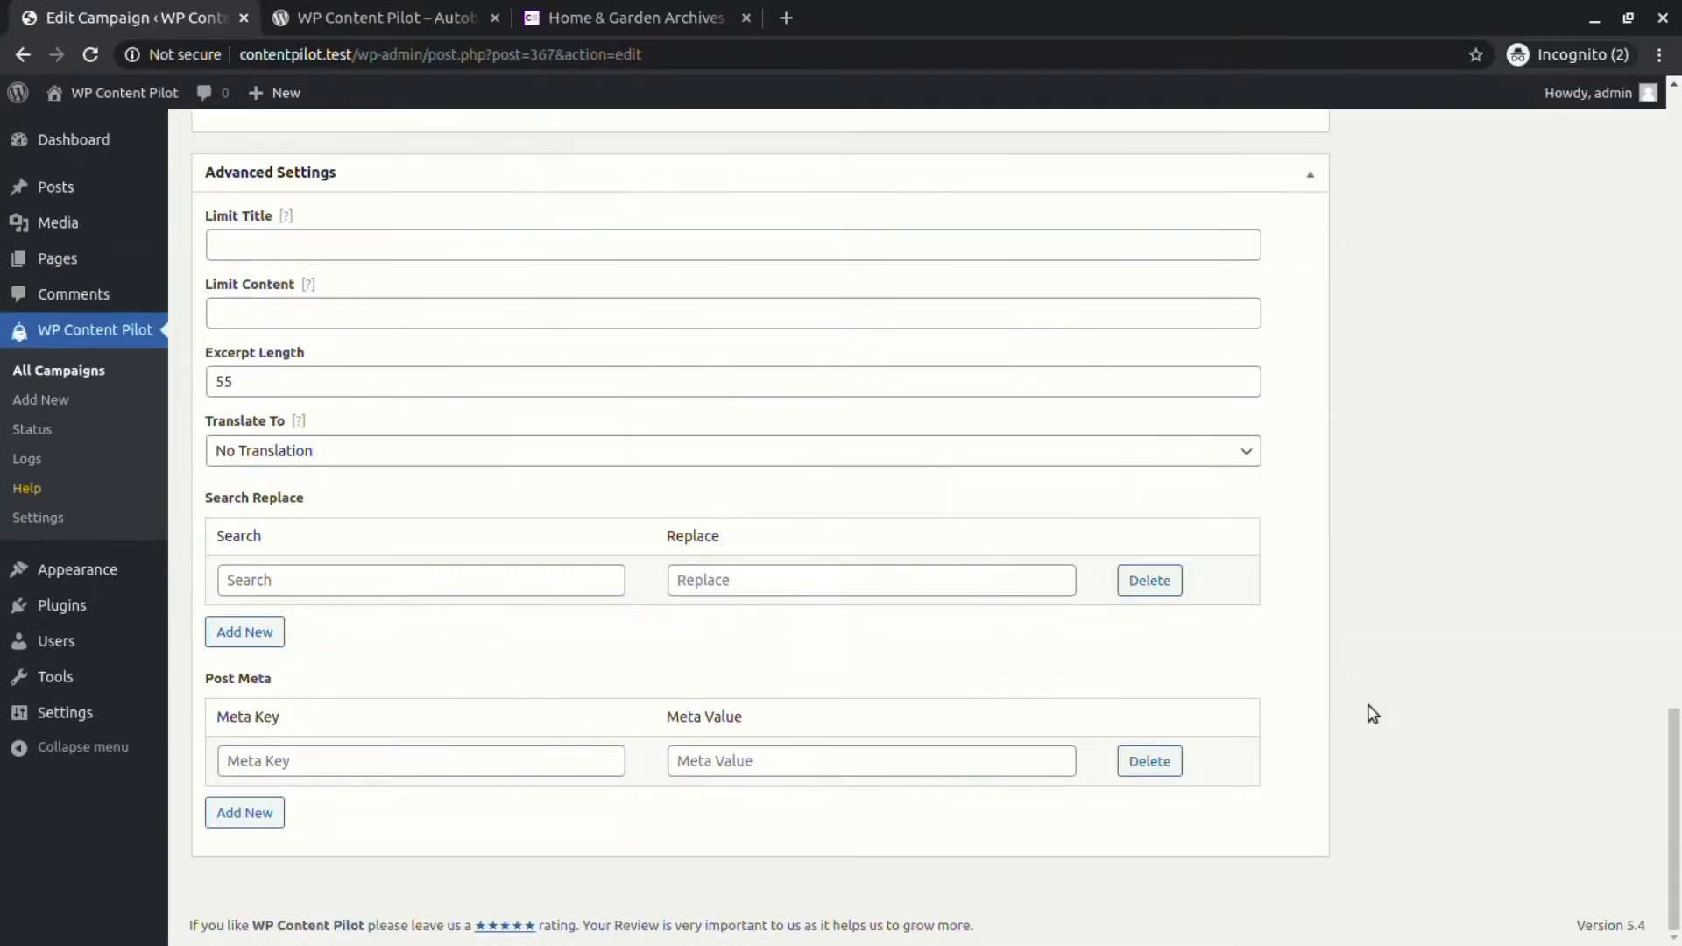
scroll(1370, 700, "up", 20)
Update and run the campaign, then view the new 'Hope For Healing Liver Disease In Your Dog' post.
left_click(1452, 610)
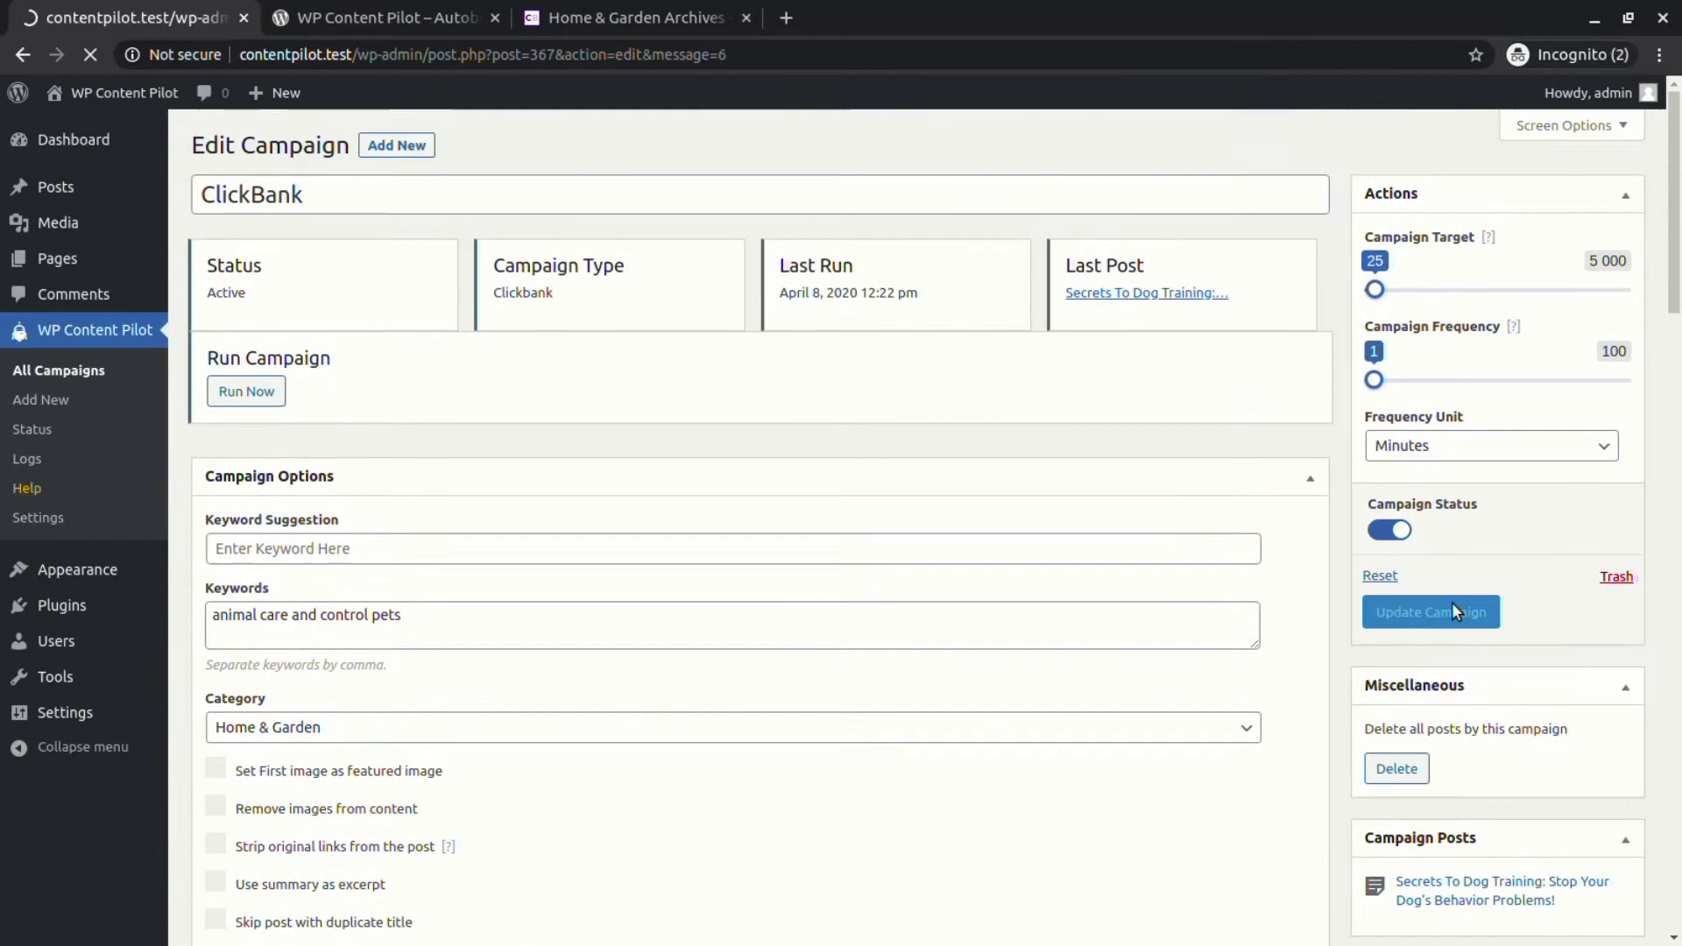
left_click(262, 461)
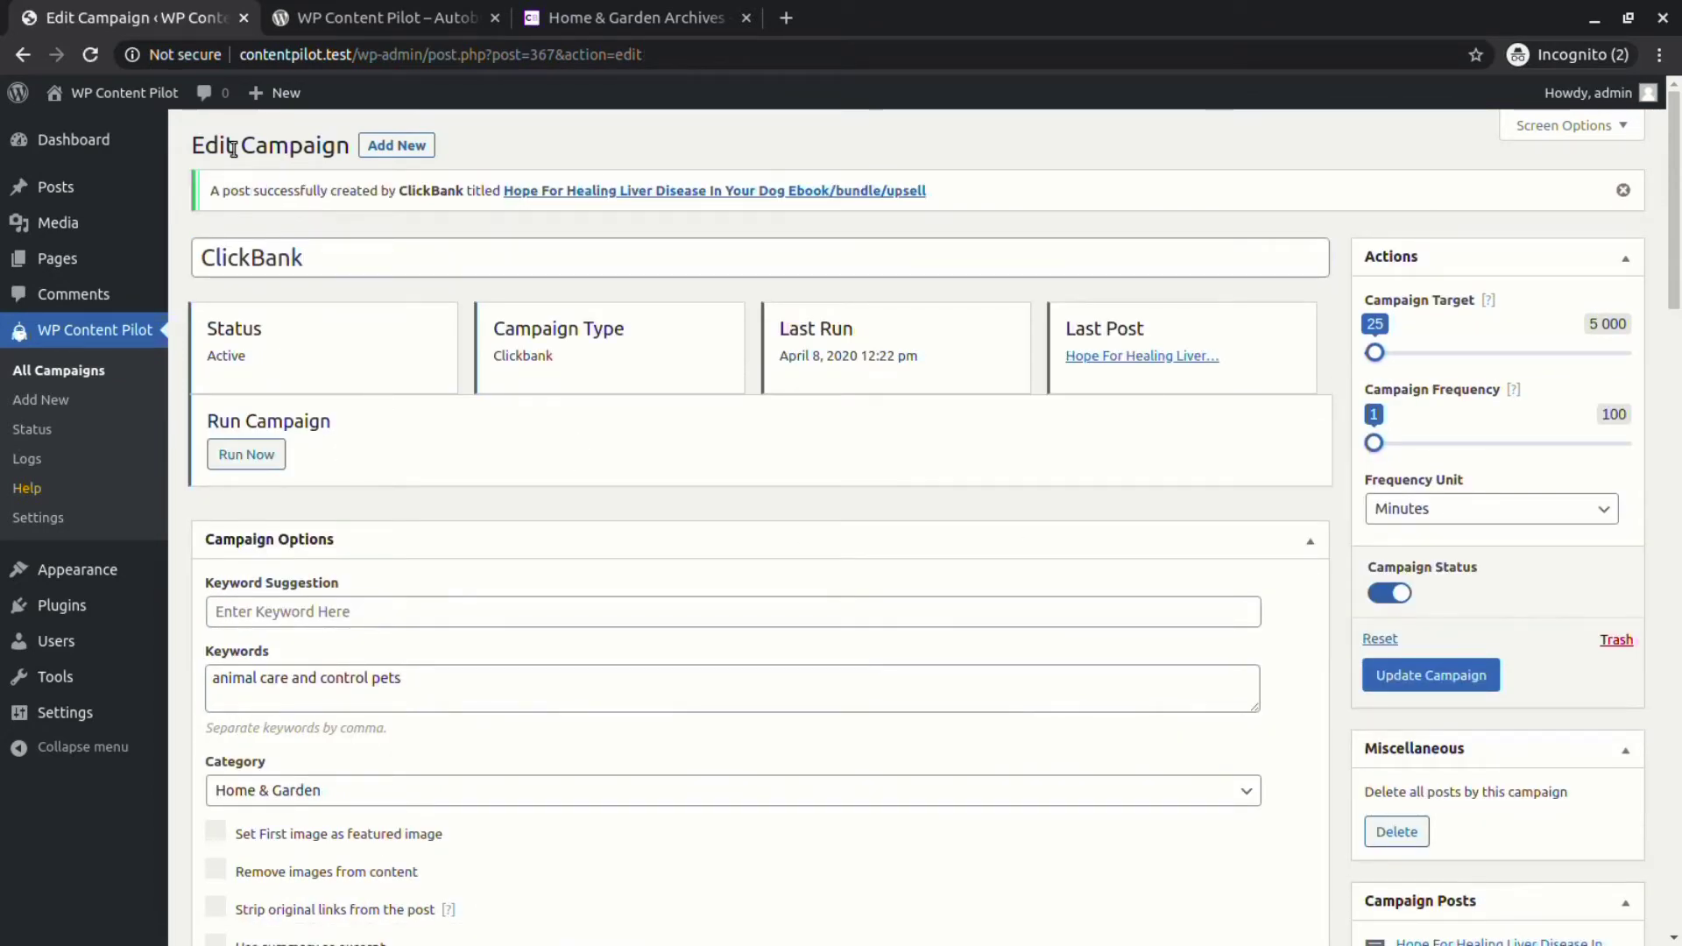
left_click(636, 191)
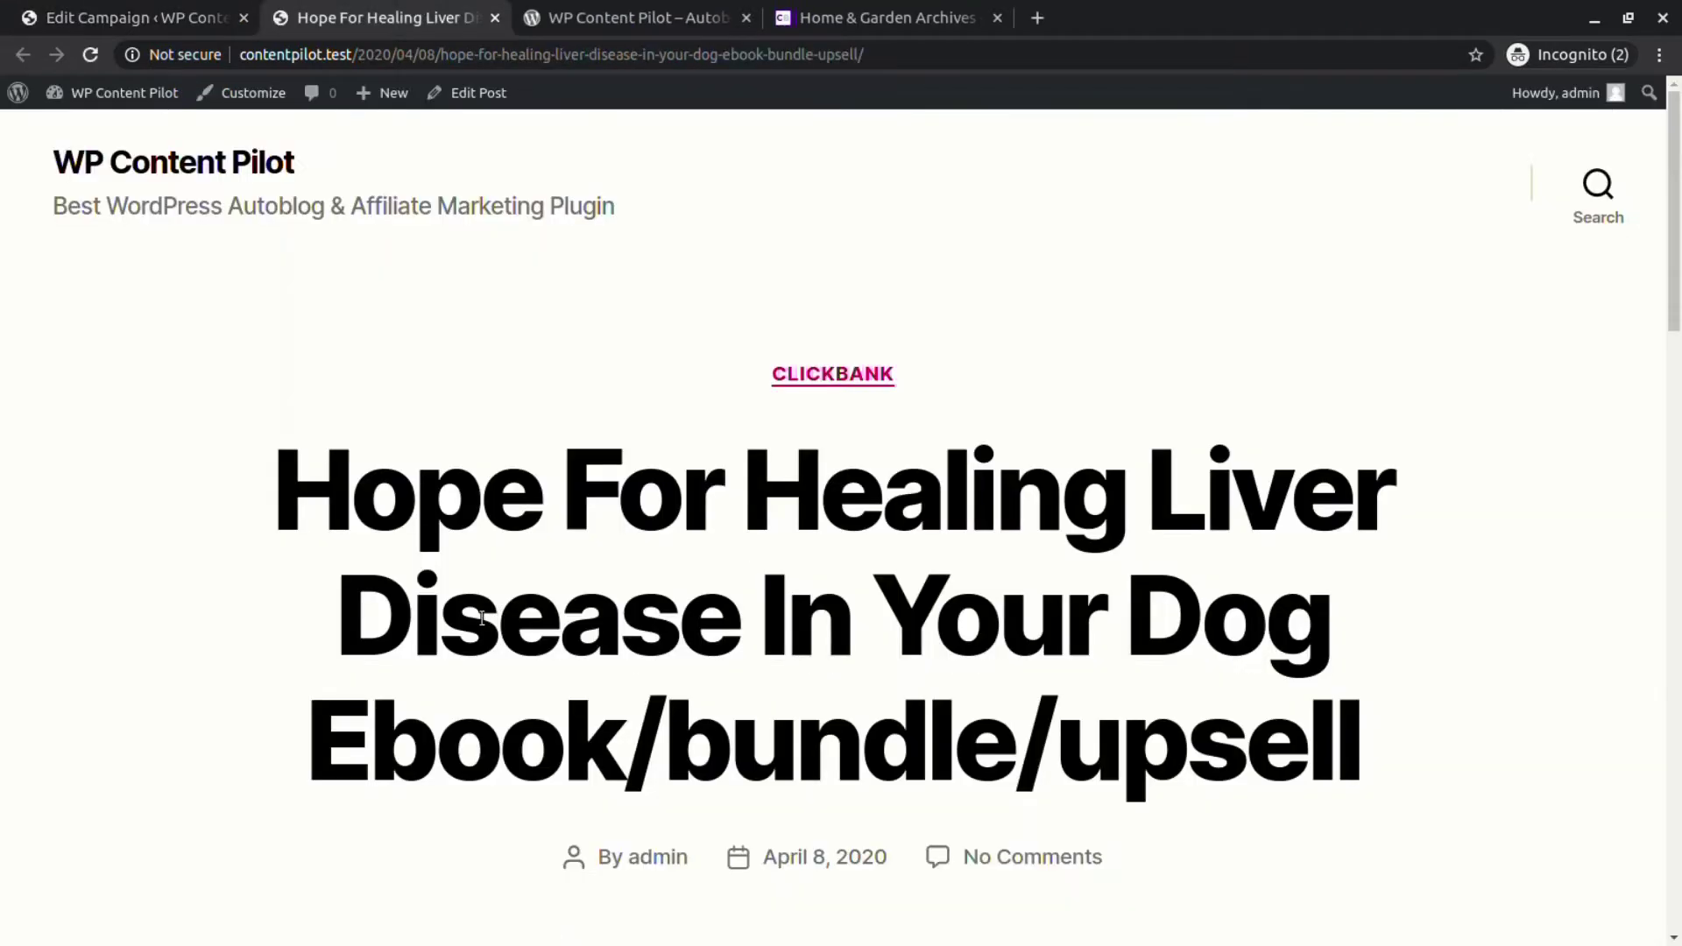
scroll(961, 509, "down", 2)
scroll(962, 510, "down", 10)
scroll(960, 502, "up", 3)
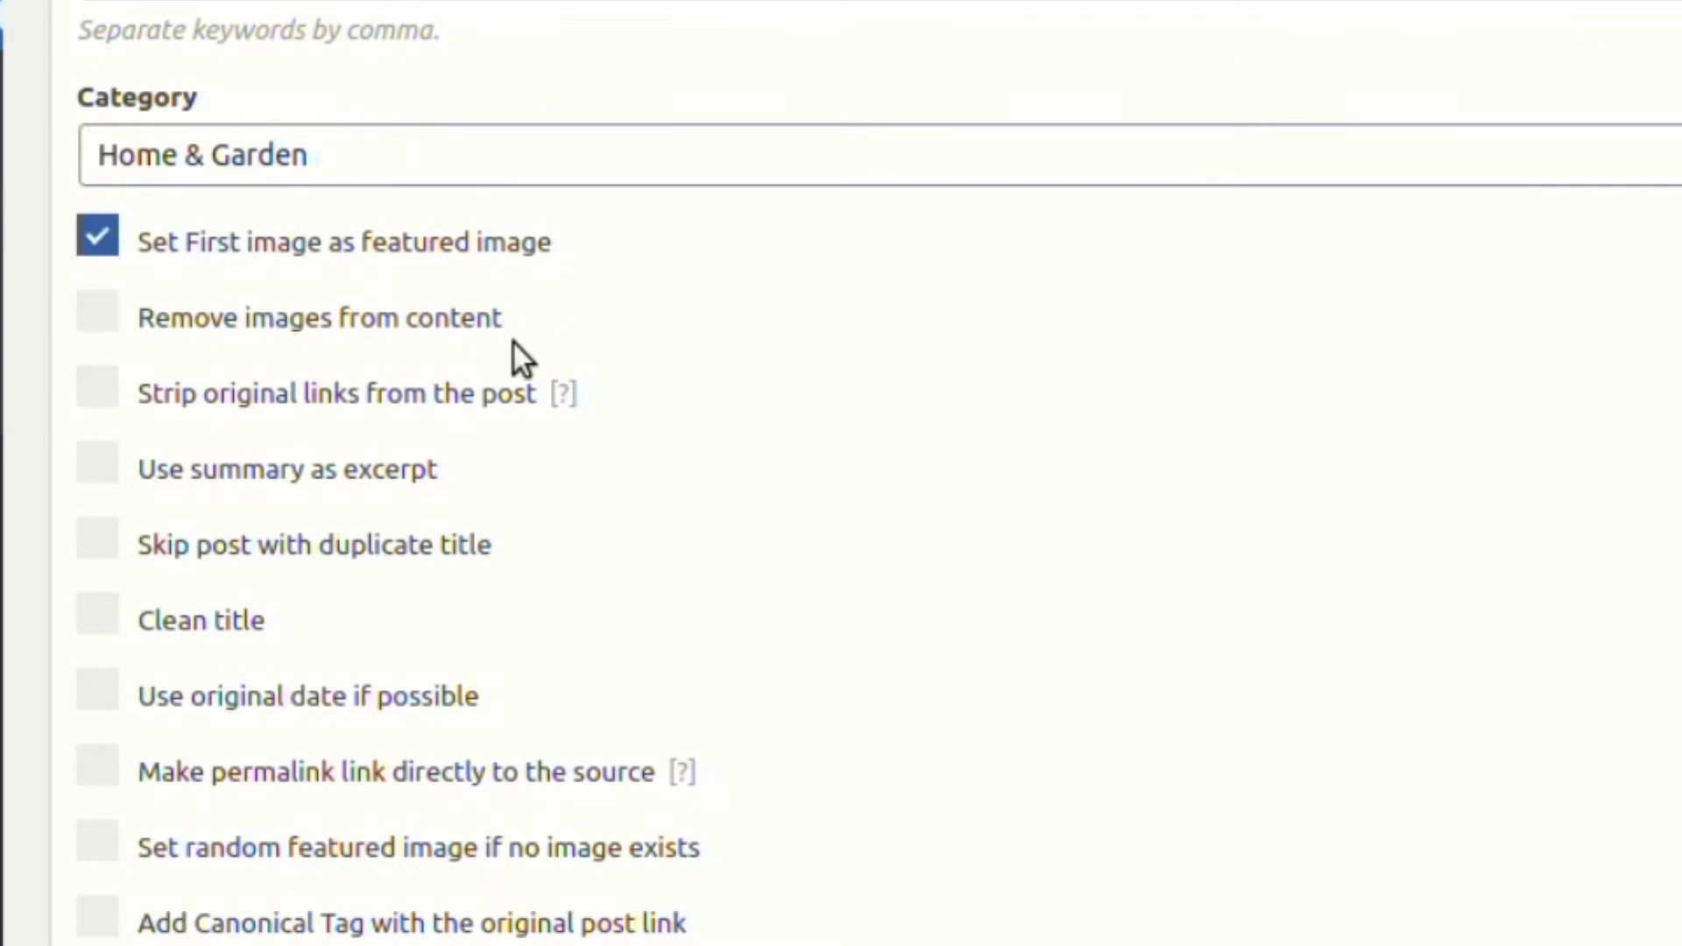
Enable 'Skip post with duplicate title' and update the campaign.
scroll(514, 356, "down", 3)
left_click(280, 229)
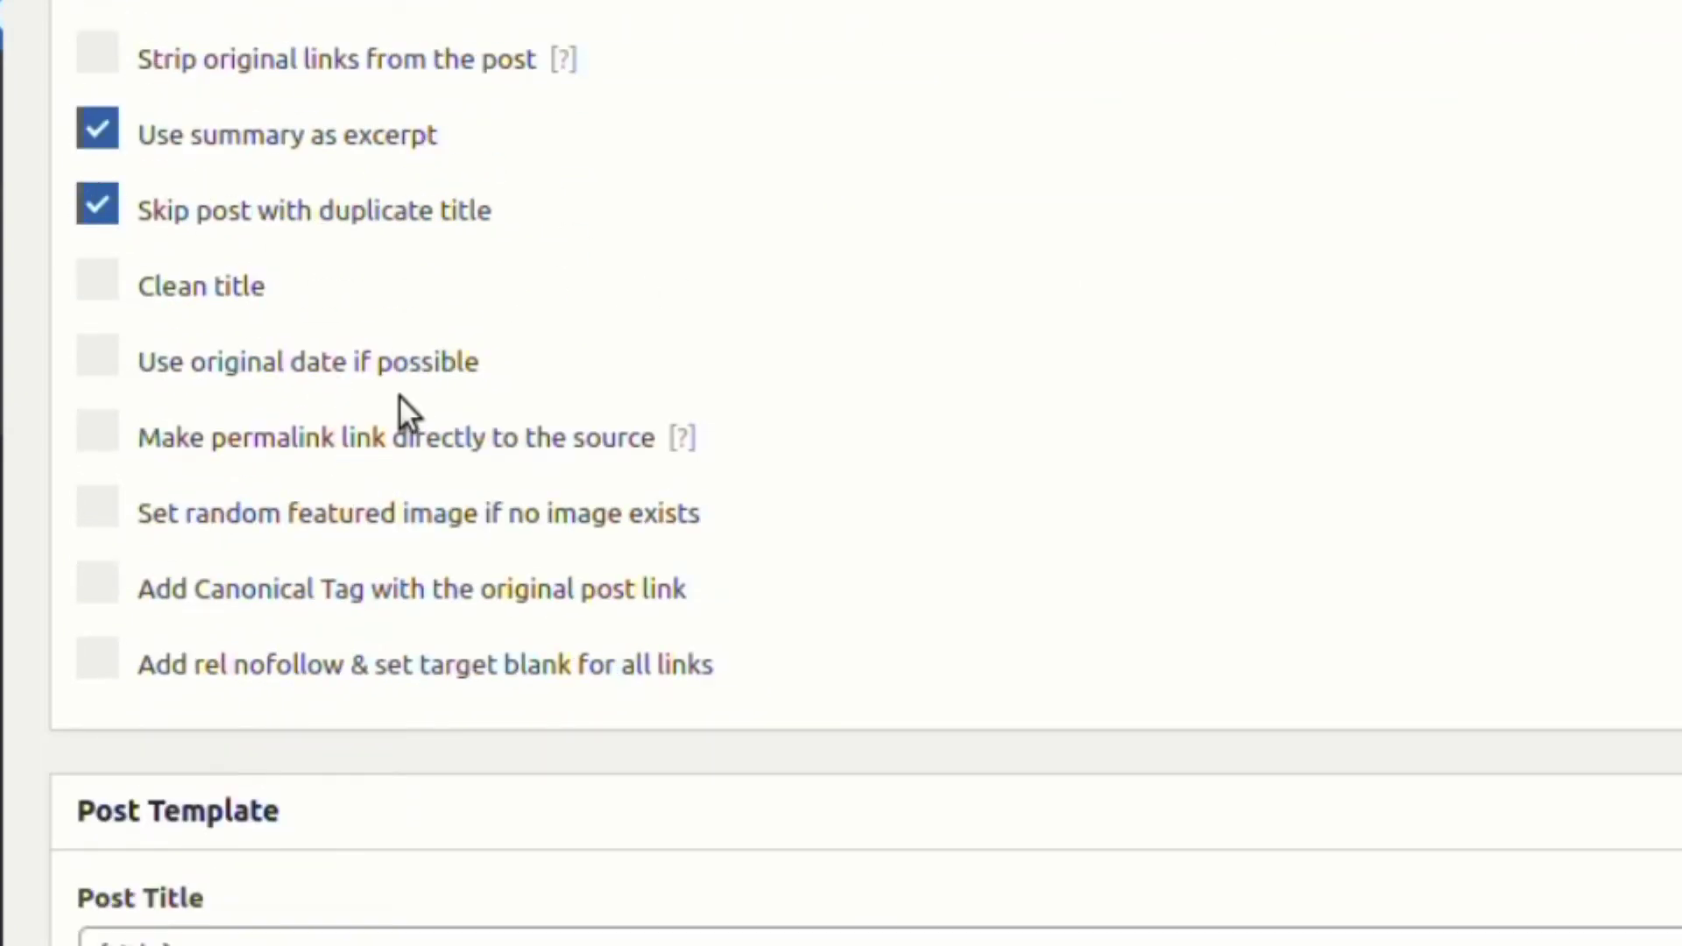
scroll(461, 430, "down", 7)
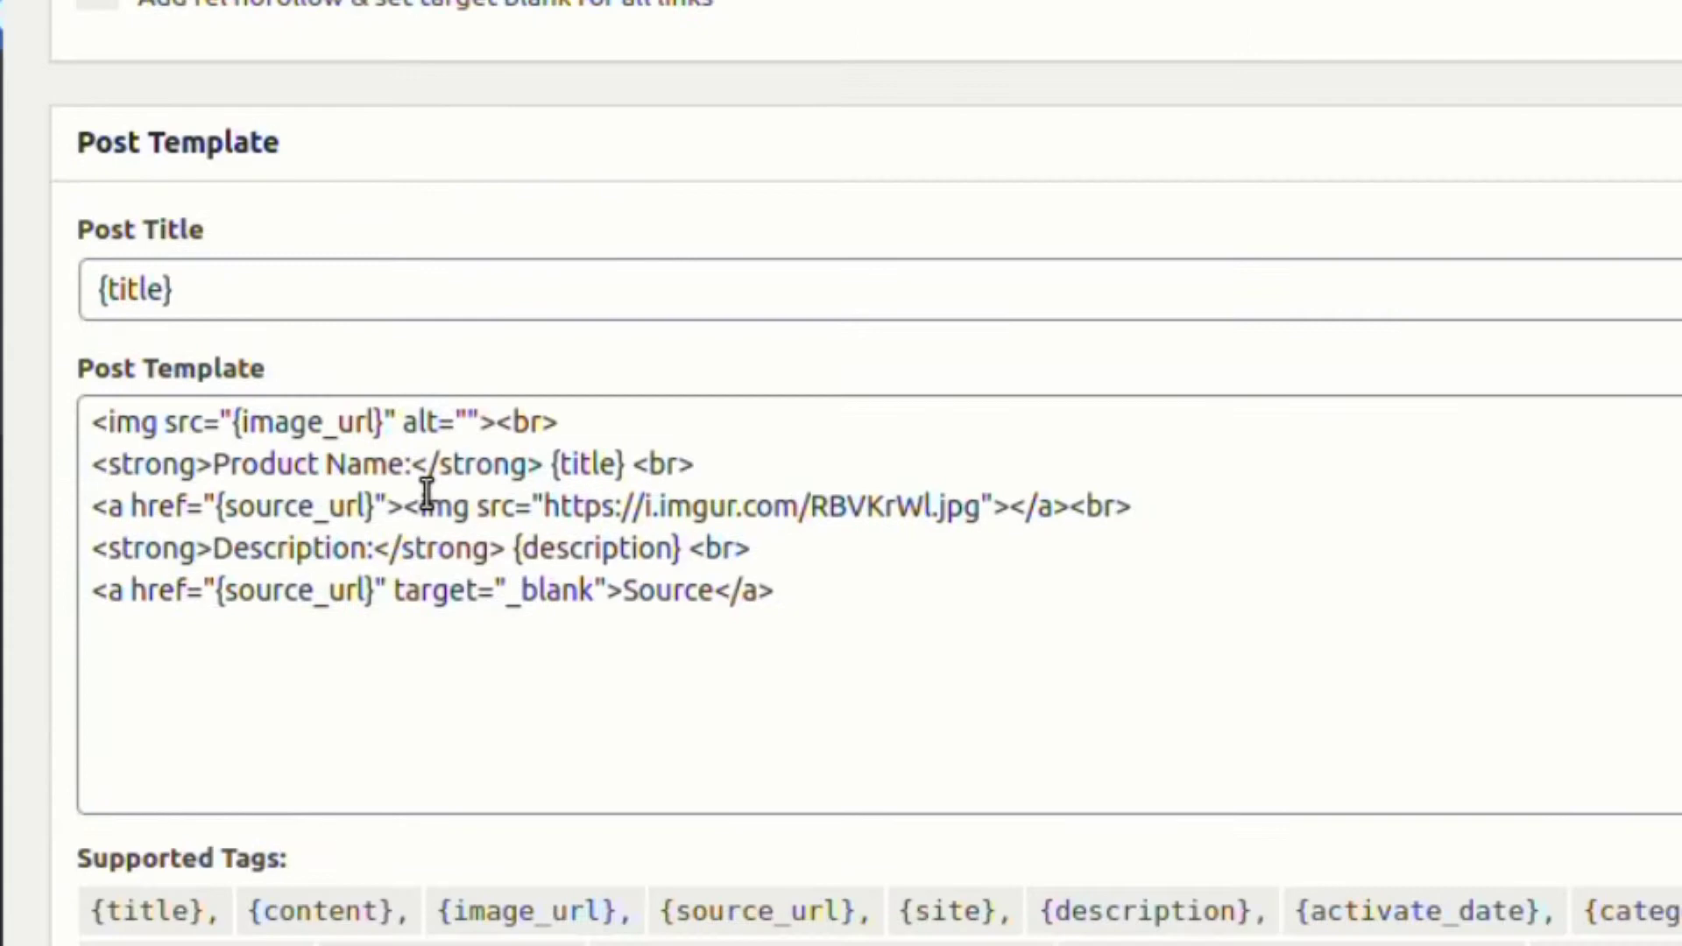
scroll(1147, 496, "up", 7)
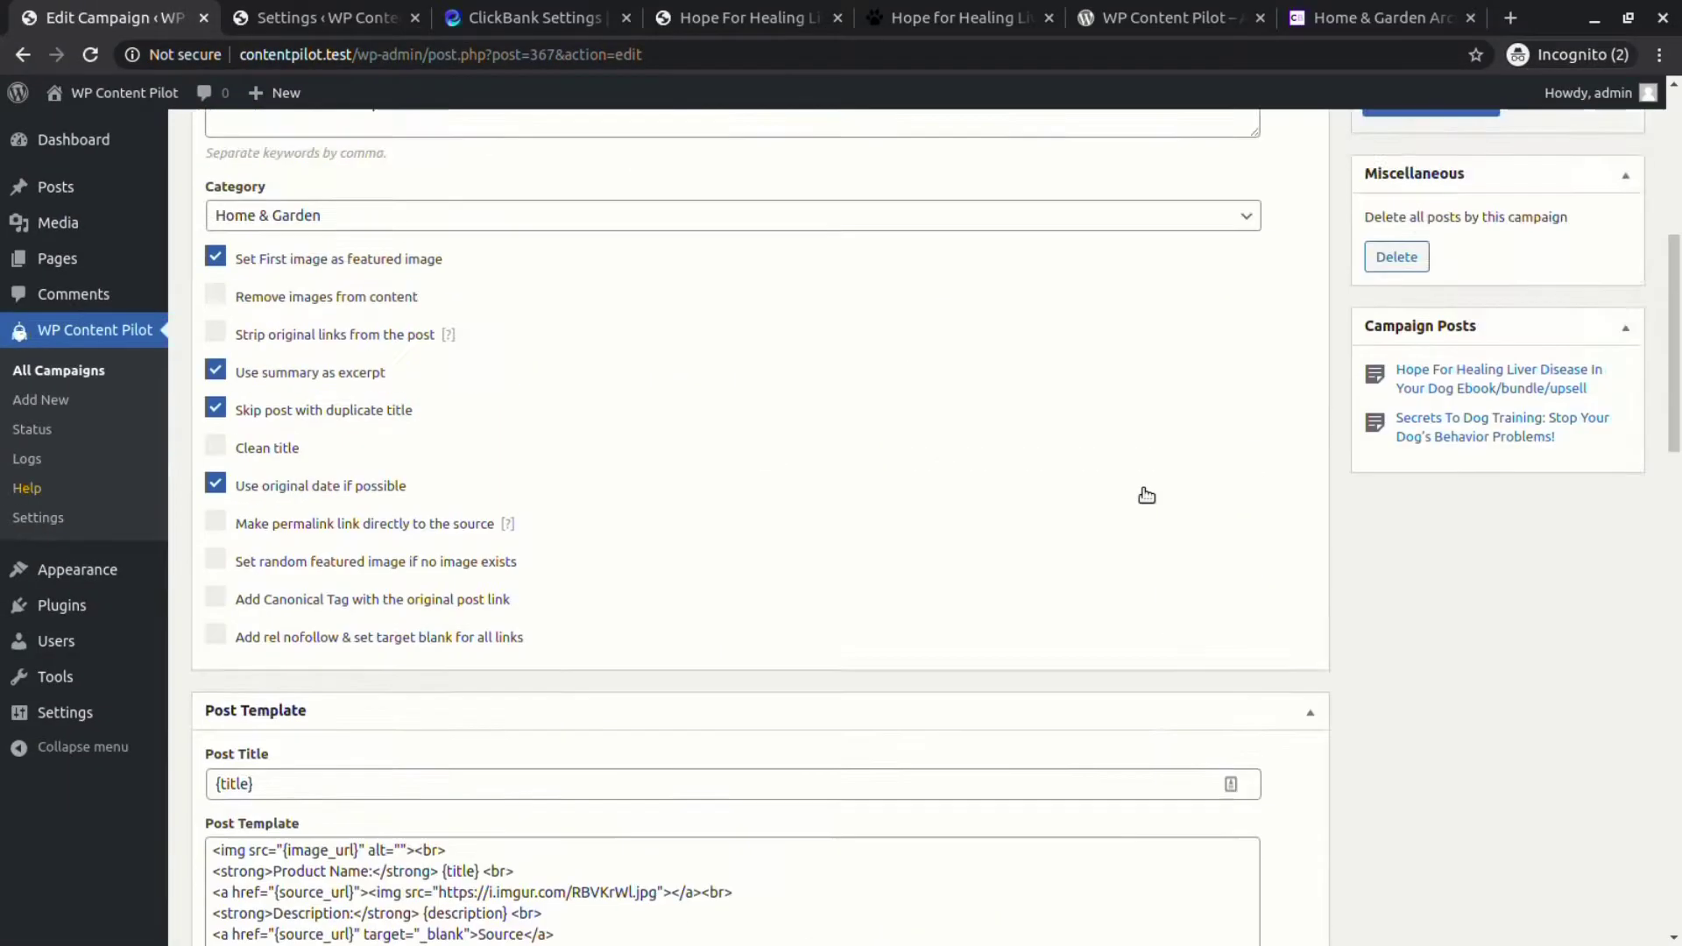
scroll(1147, 495, "up", 6)
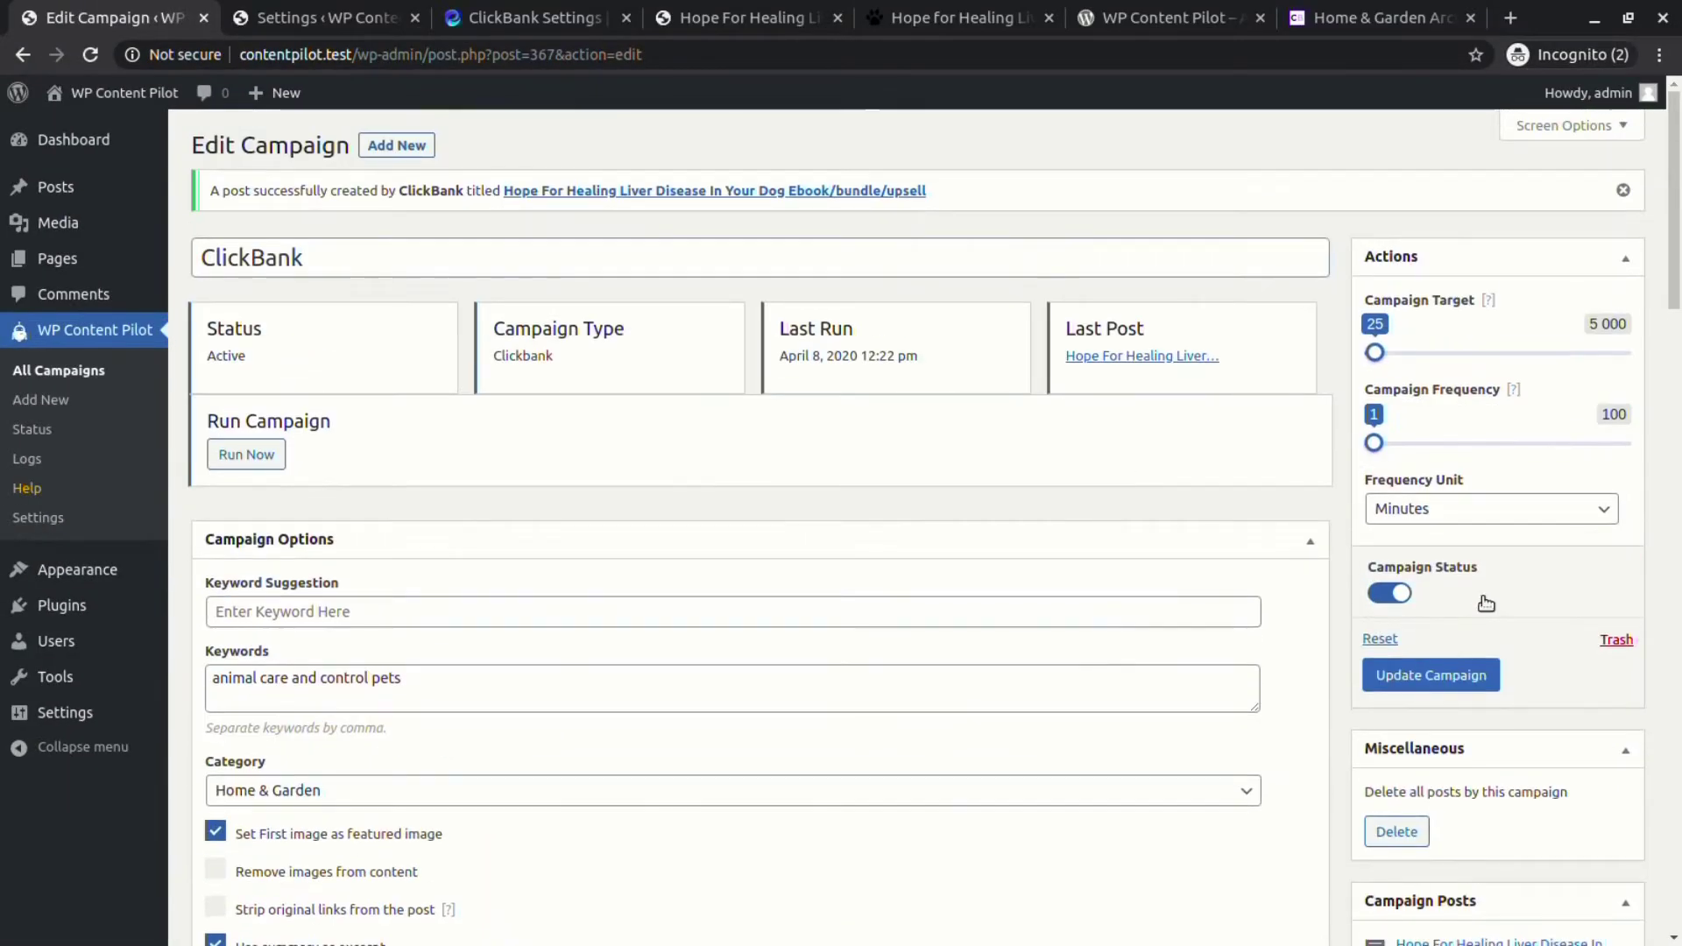
left_click(1436, 676)
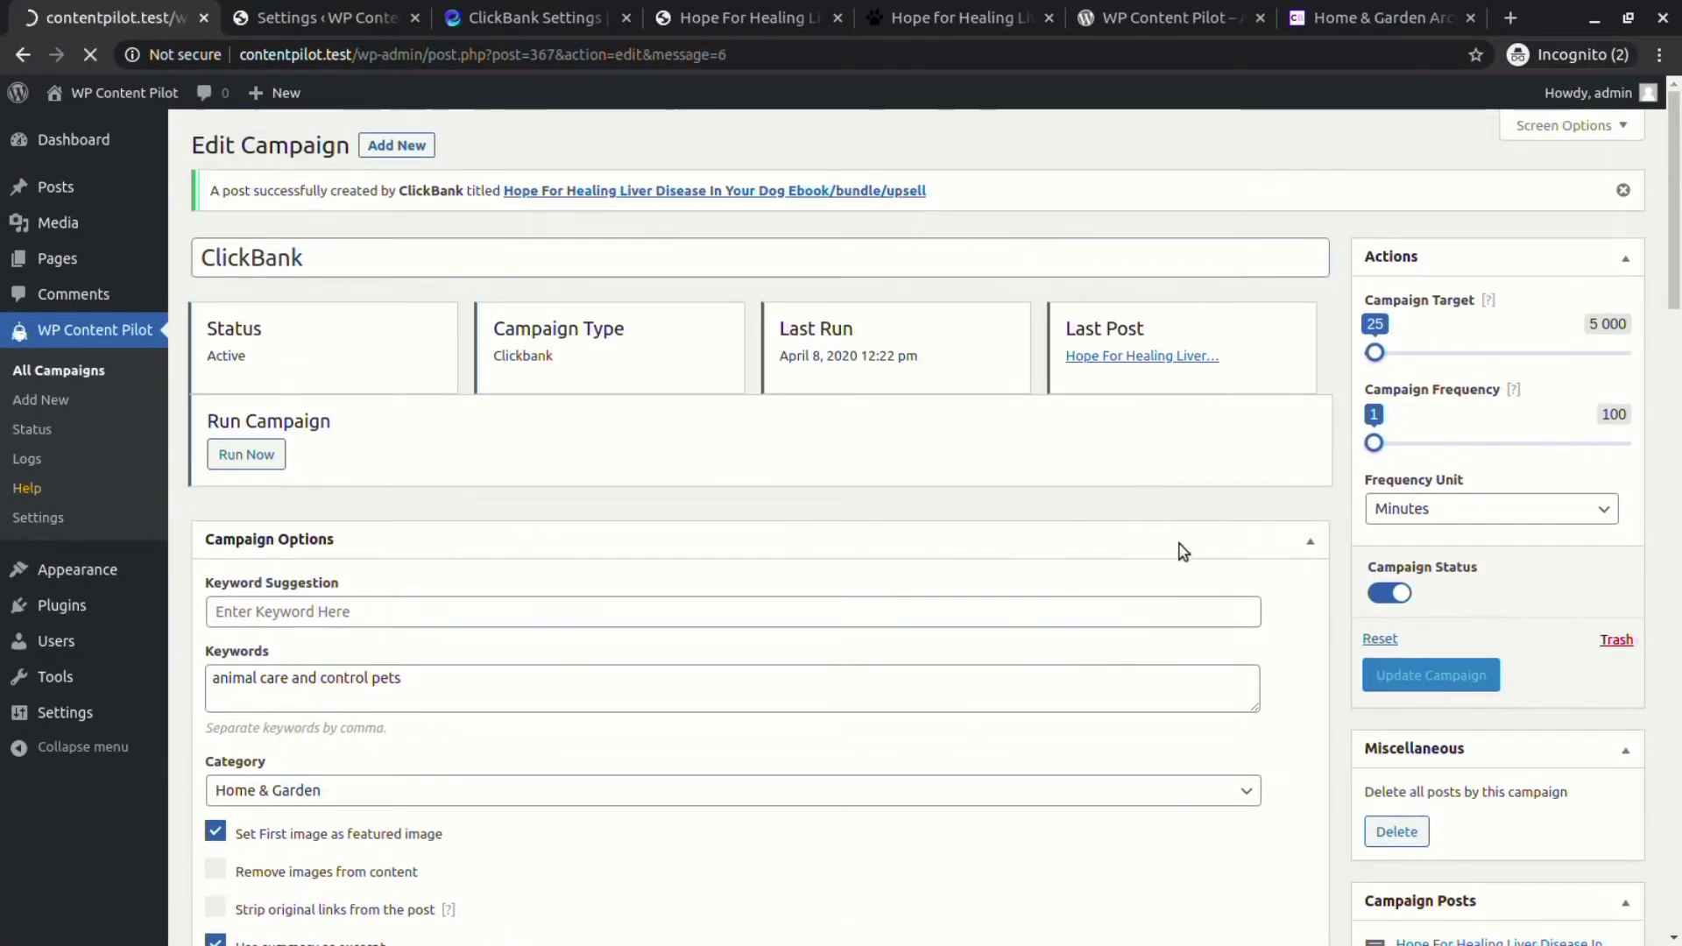
Run the campaign and review the new 'Dog Food Secrets.' post.
left_click(252, 456)
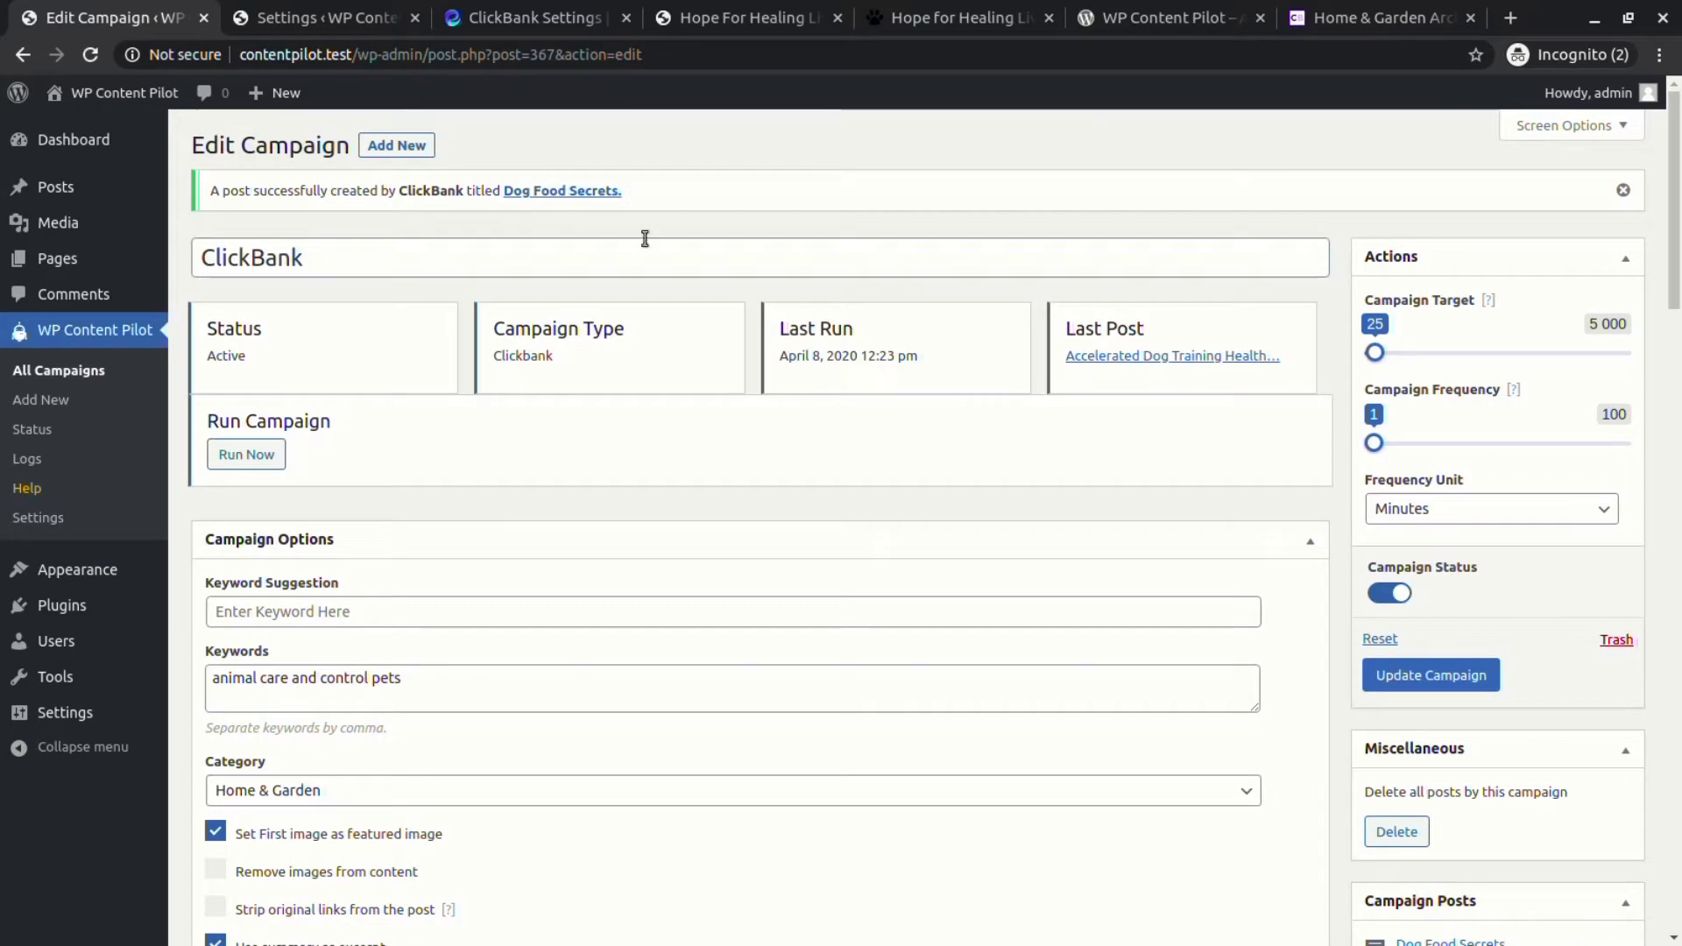
left_click(604, 192)
scroll(648, 622, "down", 10)
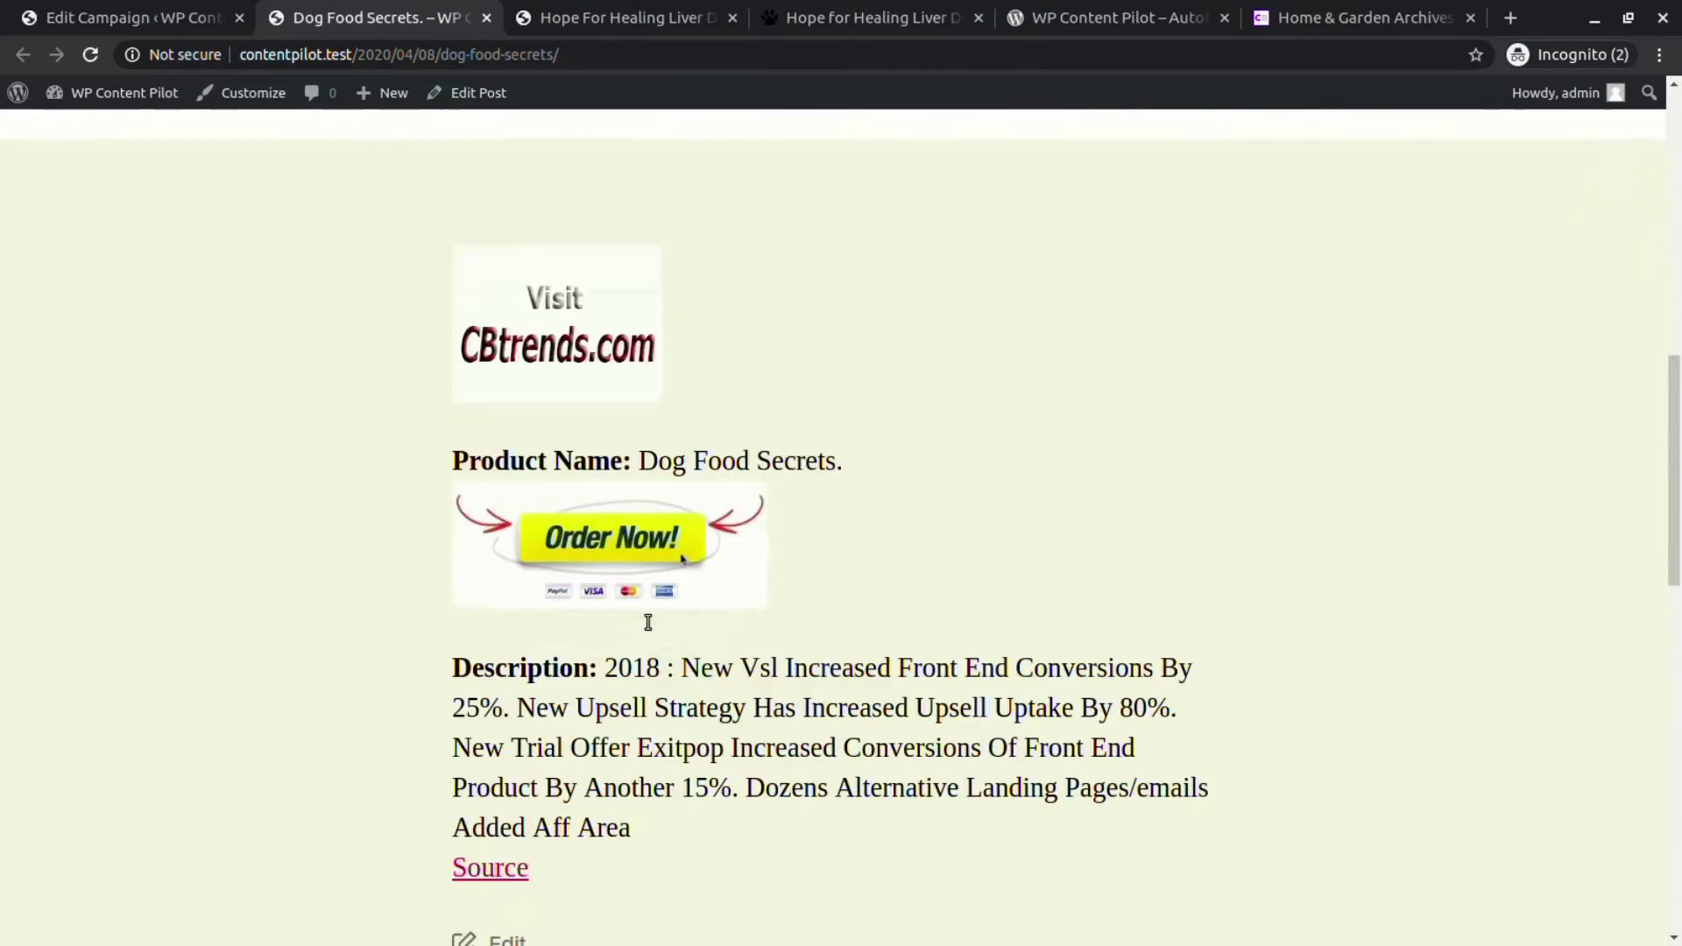
scroll(646, 625, "up", 3)
scroll(582, 684, "down", 6)
scroll(565, 473, "up", 3)
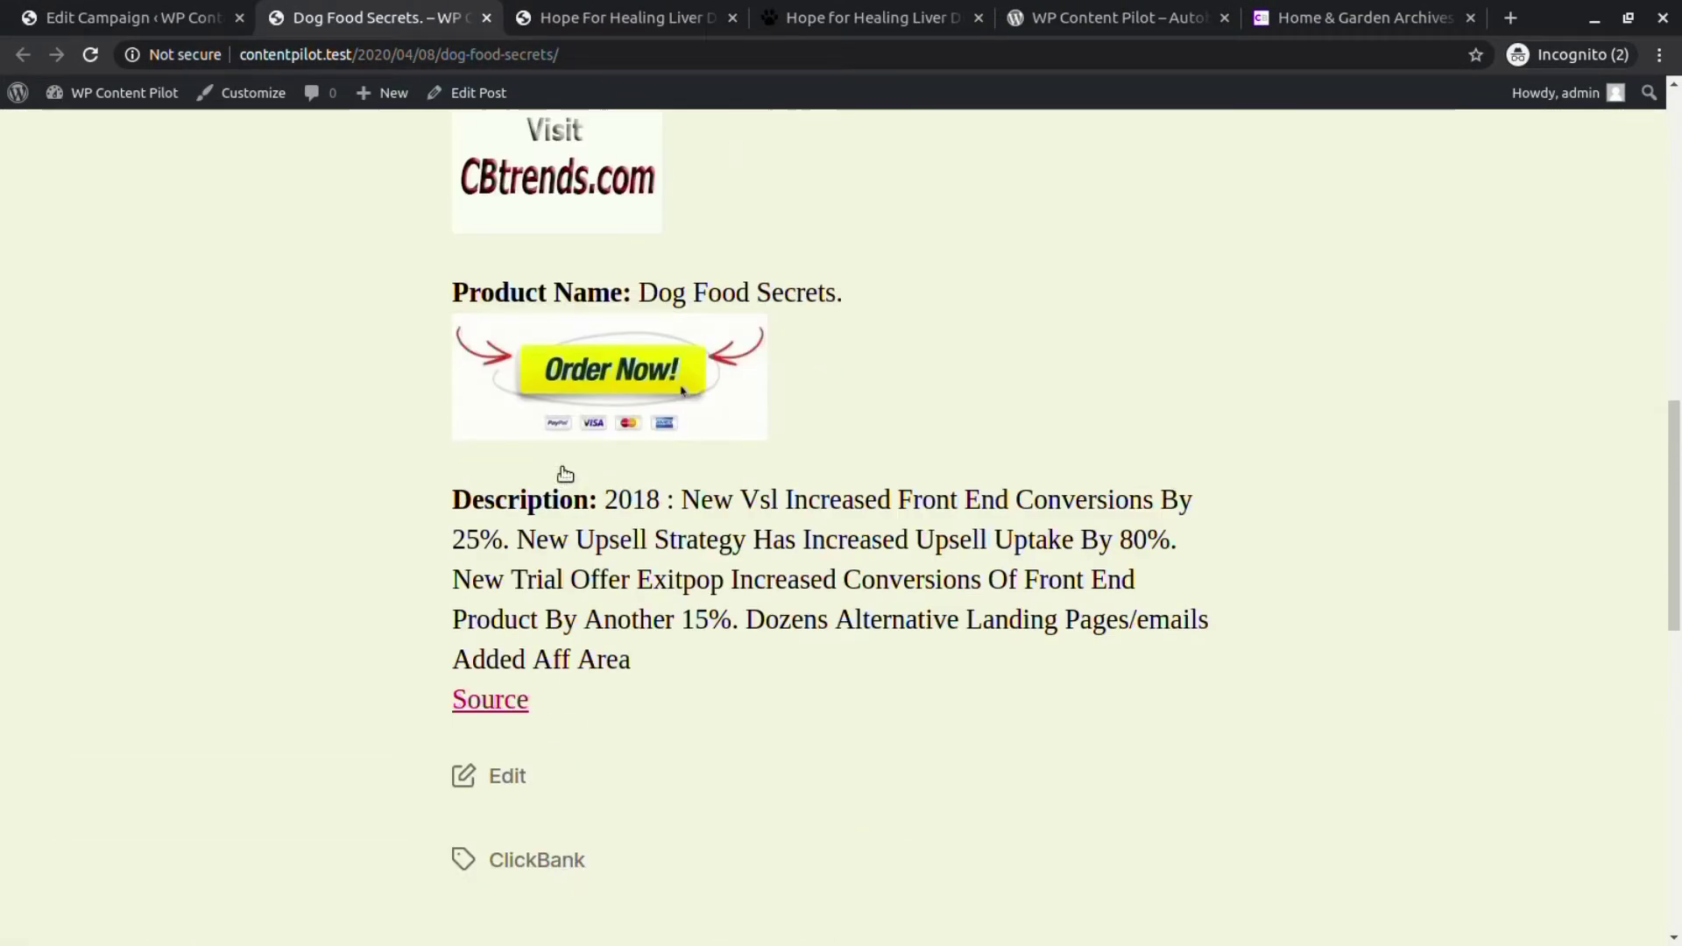
left_click(131, 18)
Shorten the campaign's excerpt length to 5.
scroll(547, 552, "down", 7)
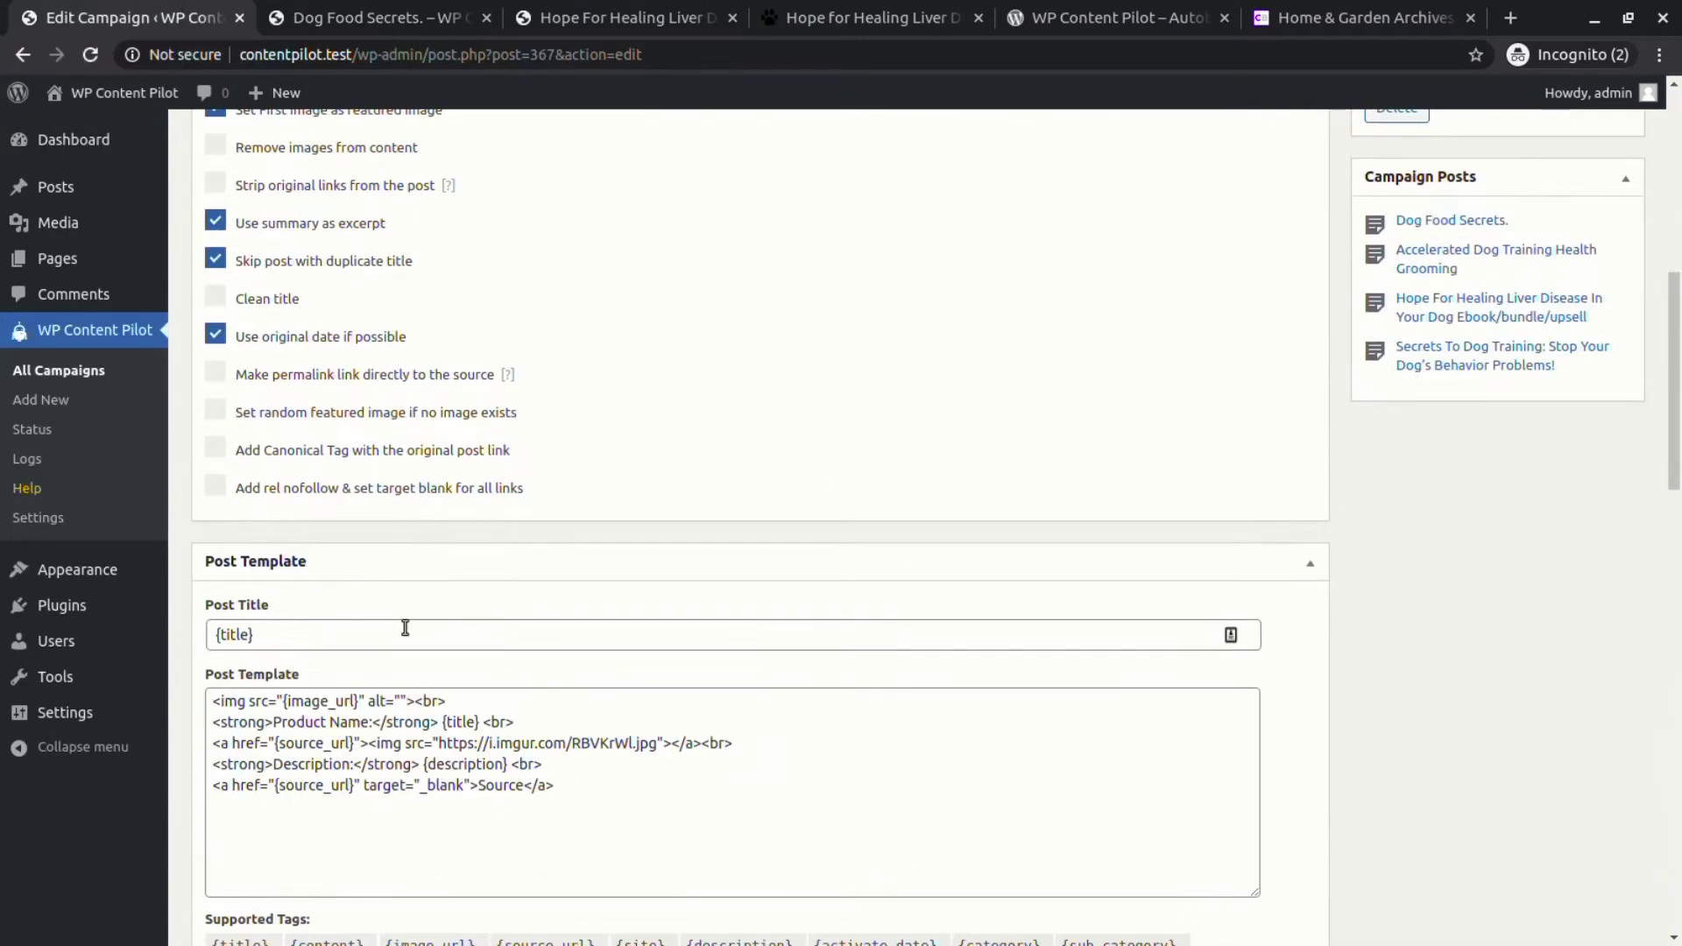
scroll(428, 622, "down", 10)
scroll(429, 638, "down", 3)
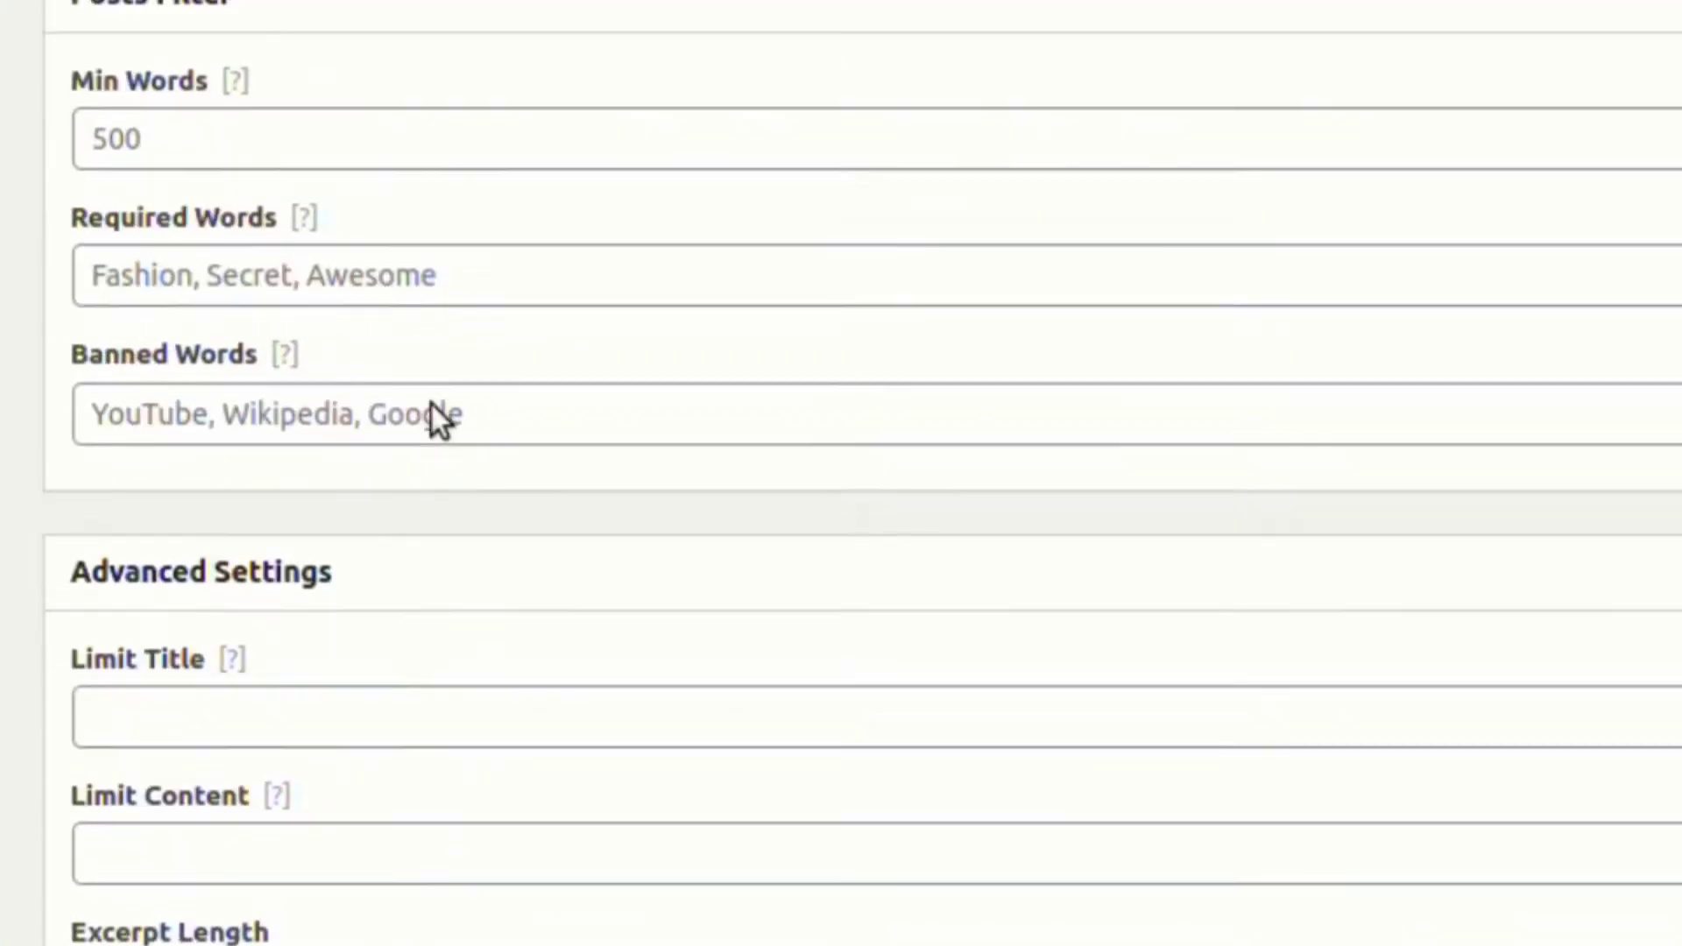
scroll(431, 412, "down", 5)
left_click(88, 519)
key("Delete")
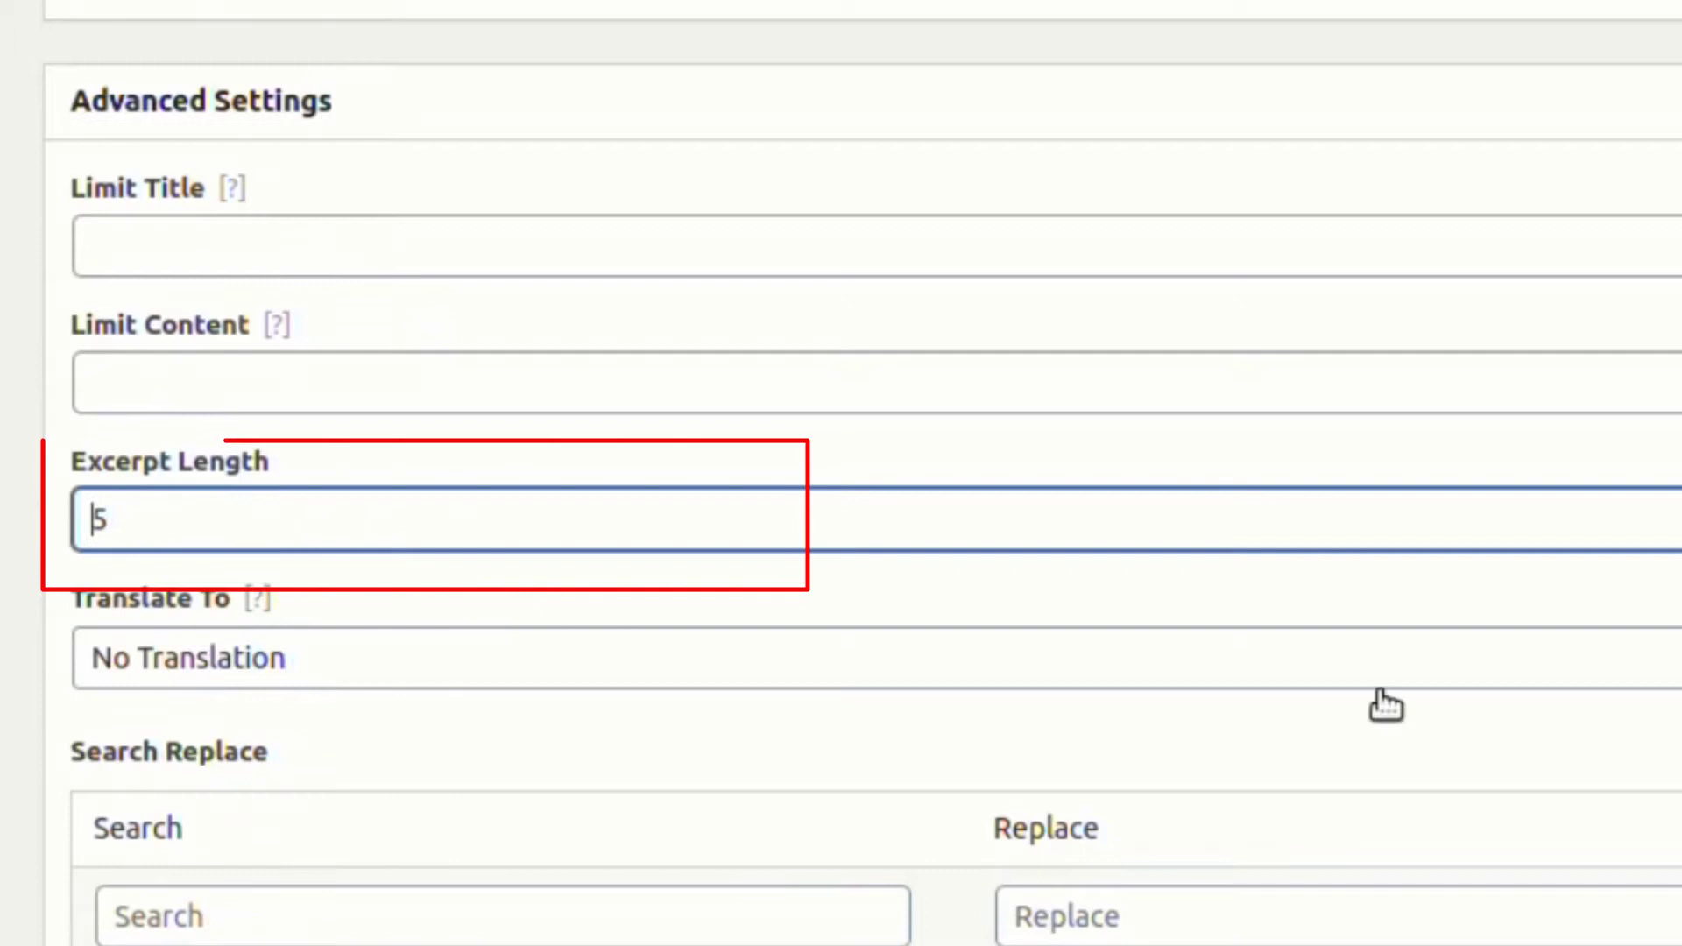
scroll(717, 346, "up", 15)
scroll(424, 774, "down", 3)
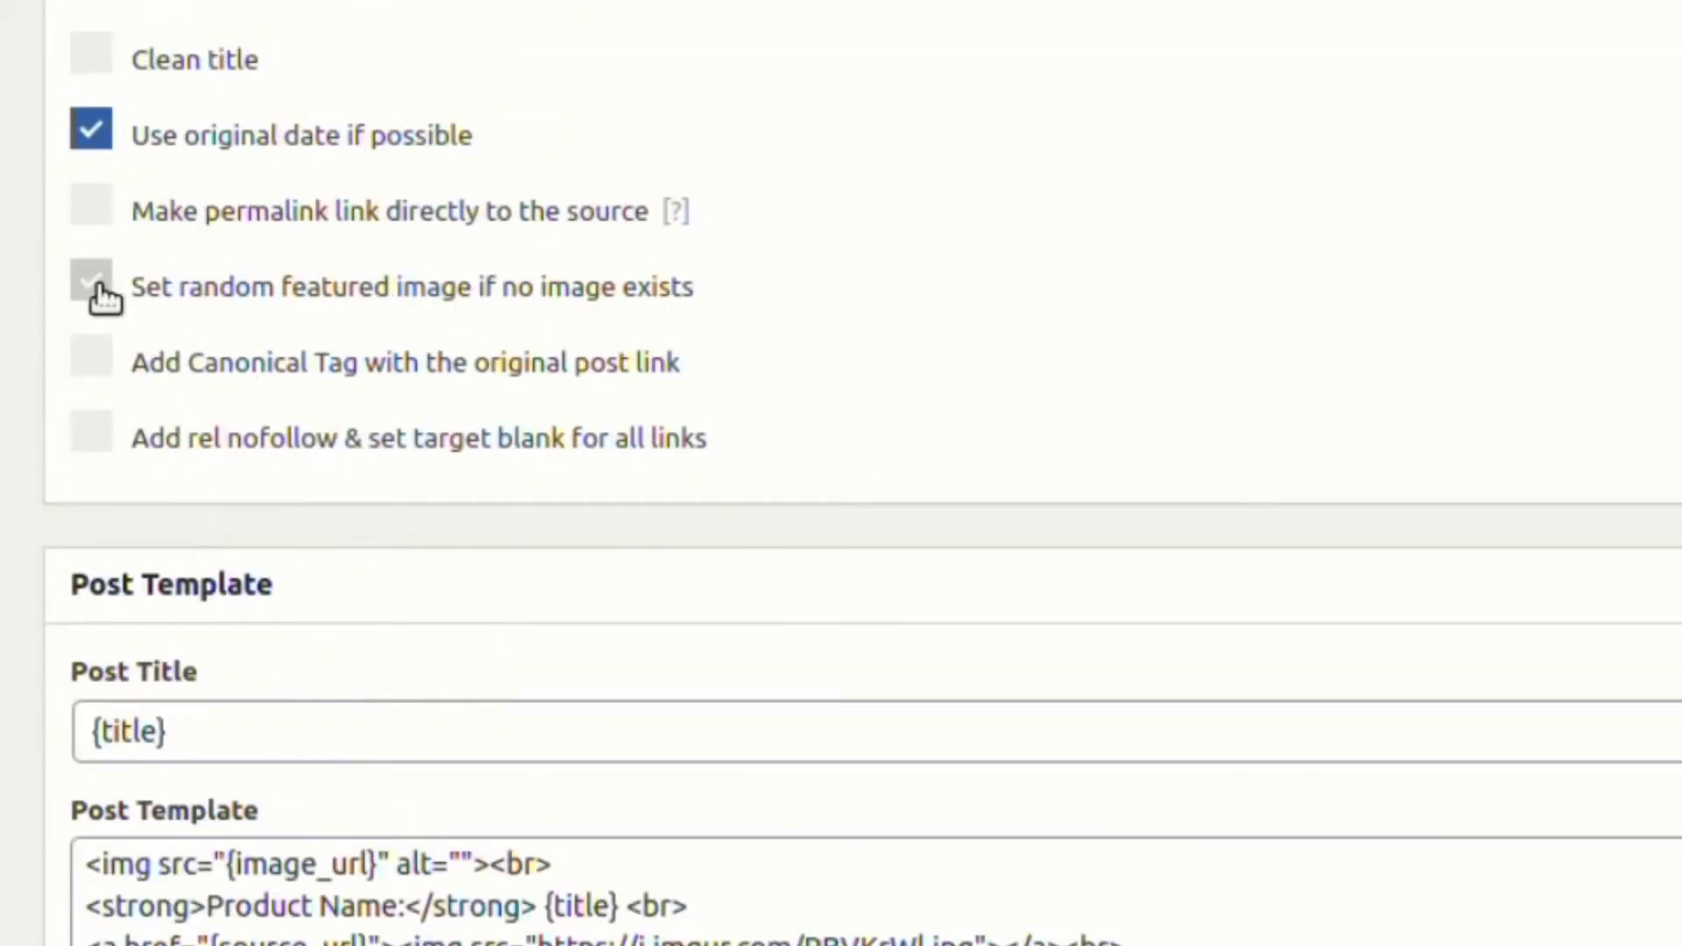
scroll(841, 473, "up", 5)
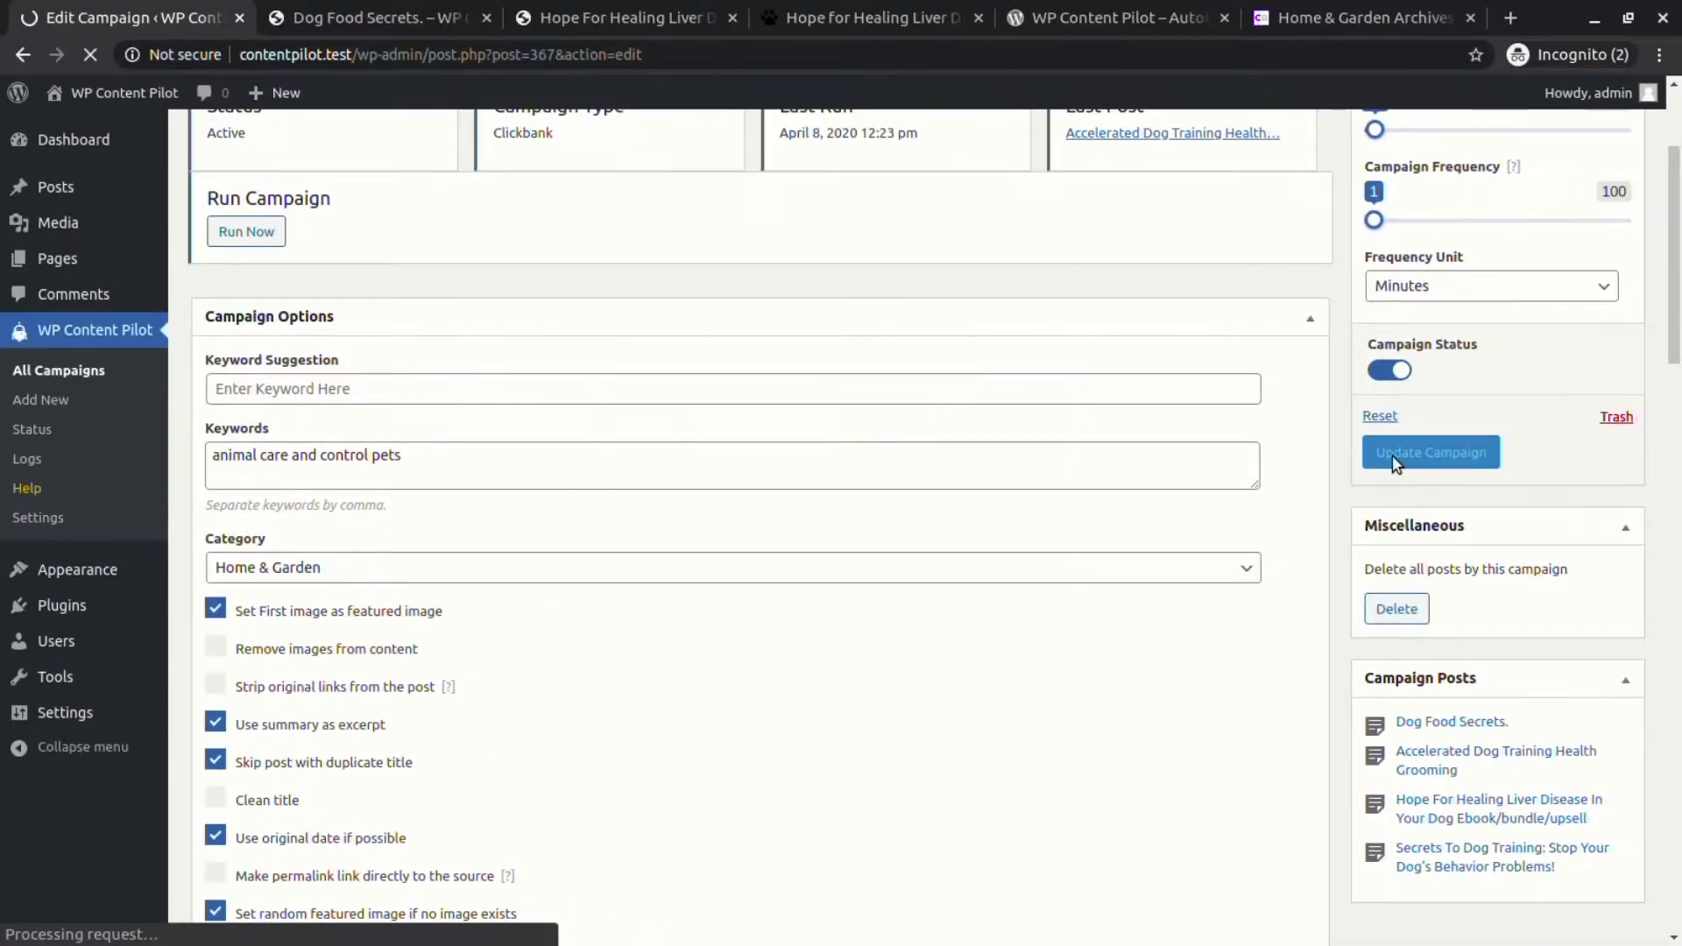
Run the campaign and review the new German Shepherd Handbook post.
left_click(253, 454)
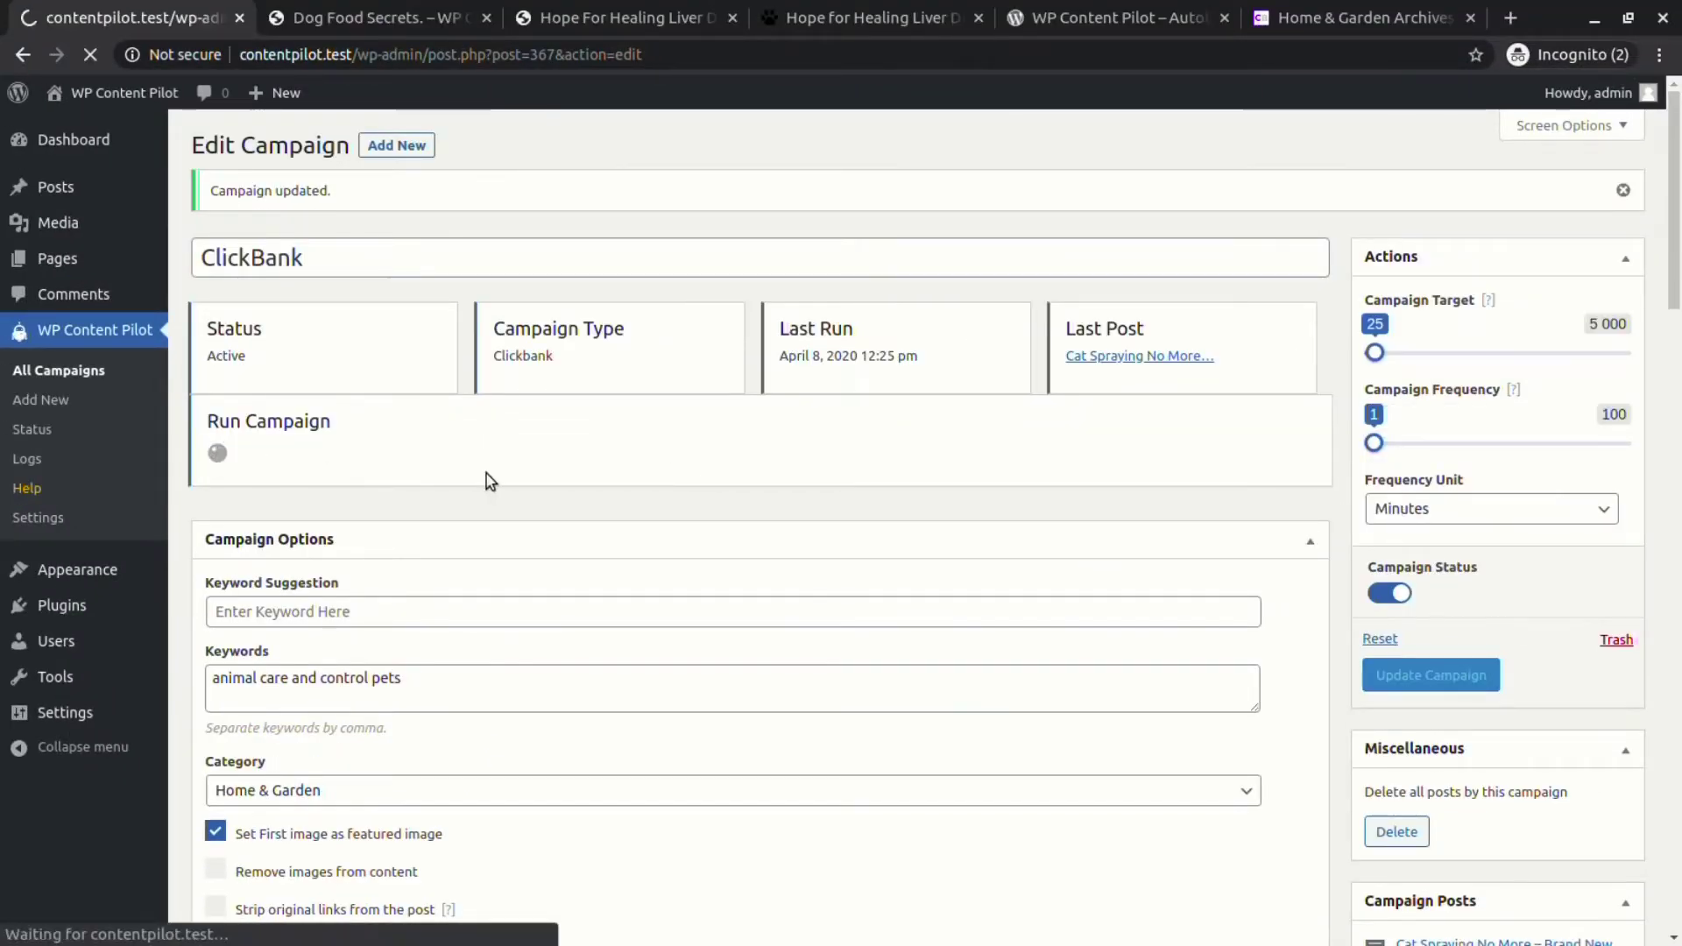
left_click(611, 190)
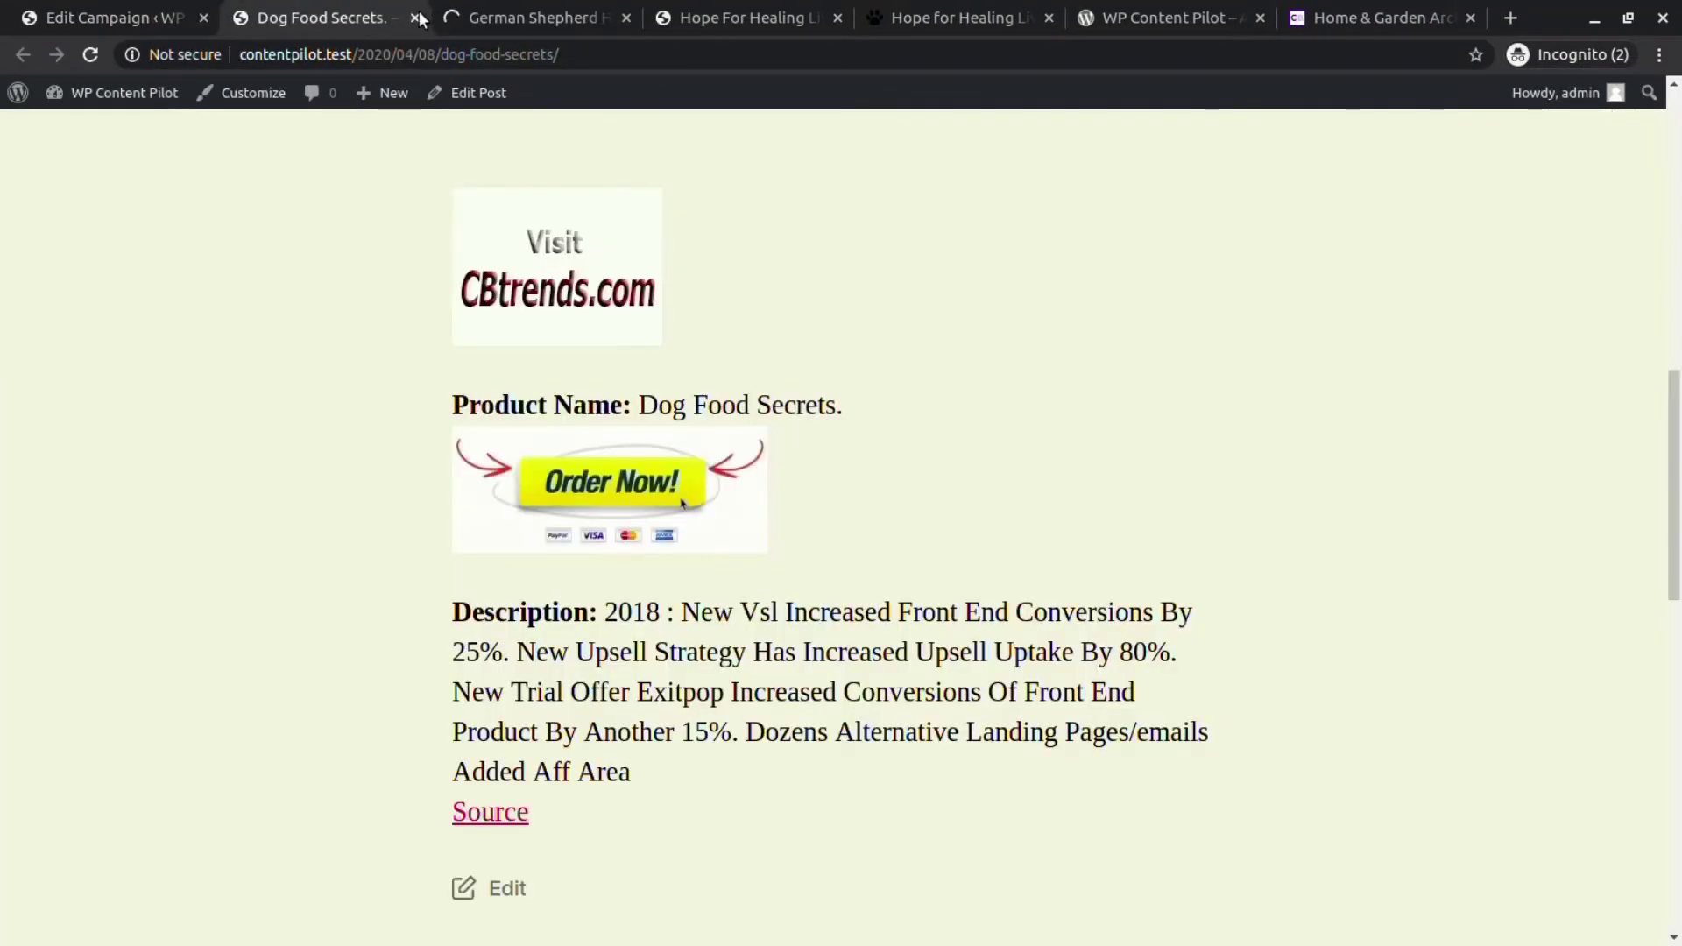
scroll(686, 600, "down", 10)
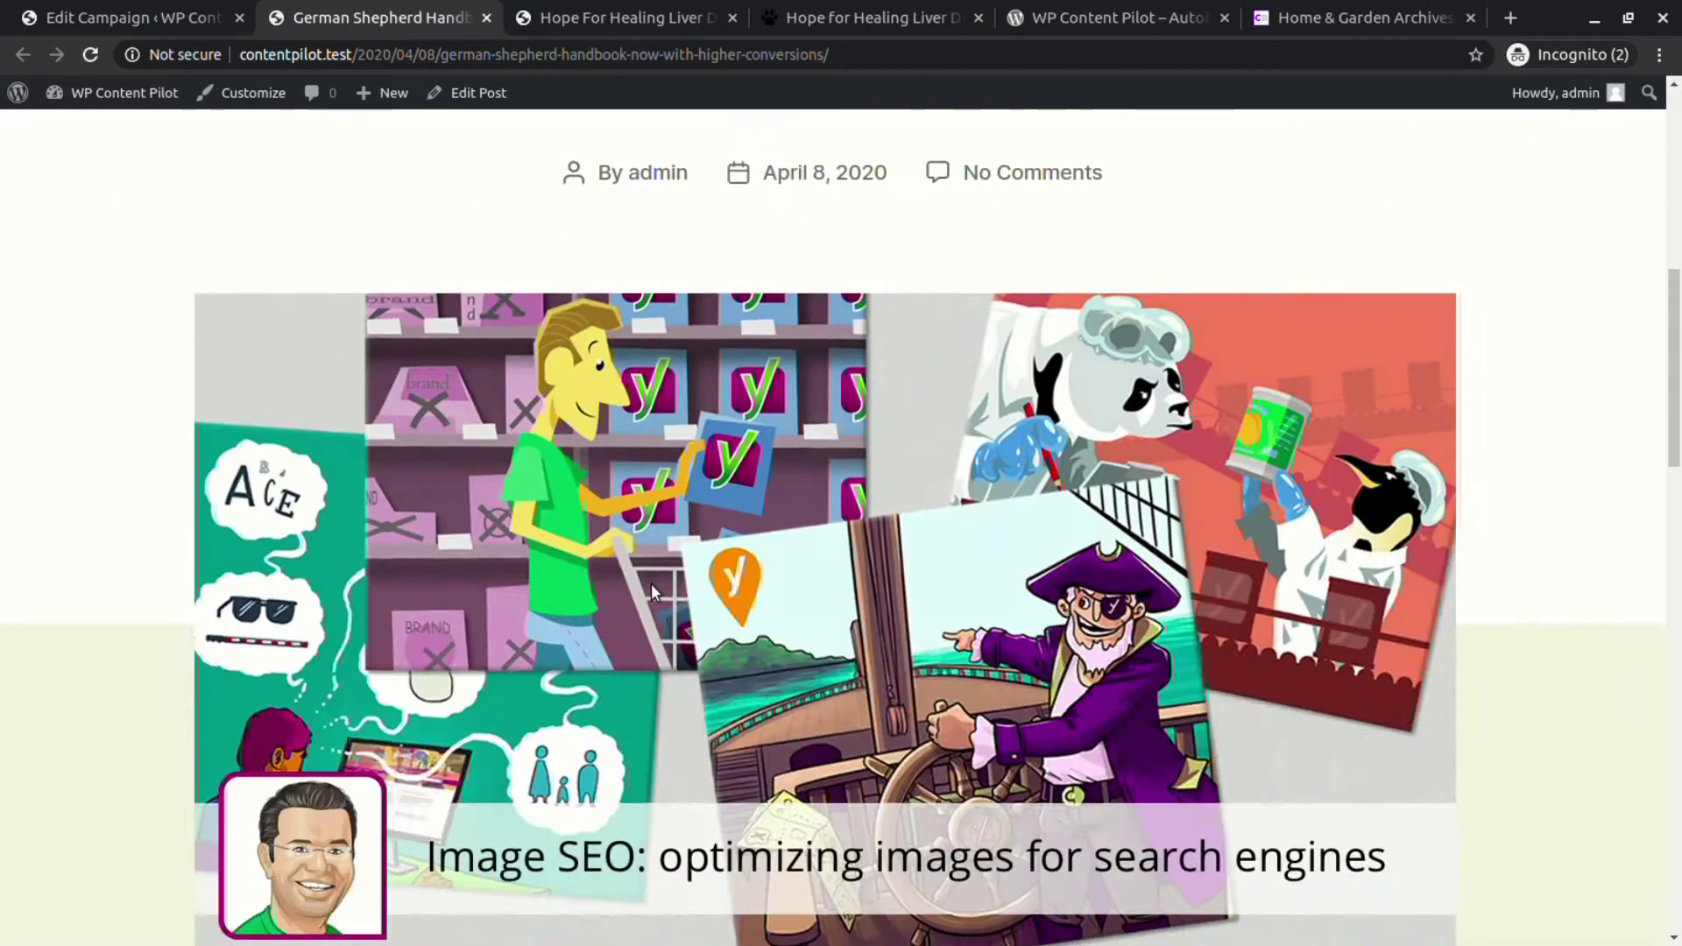
key("ctrl+Page_Up")
Add a '<br>{initial_dollars_per_sale}' line after the Source link line in the post template.
scroll(396, 679, "down", 14)
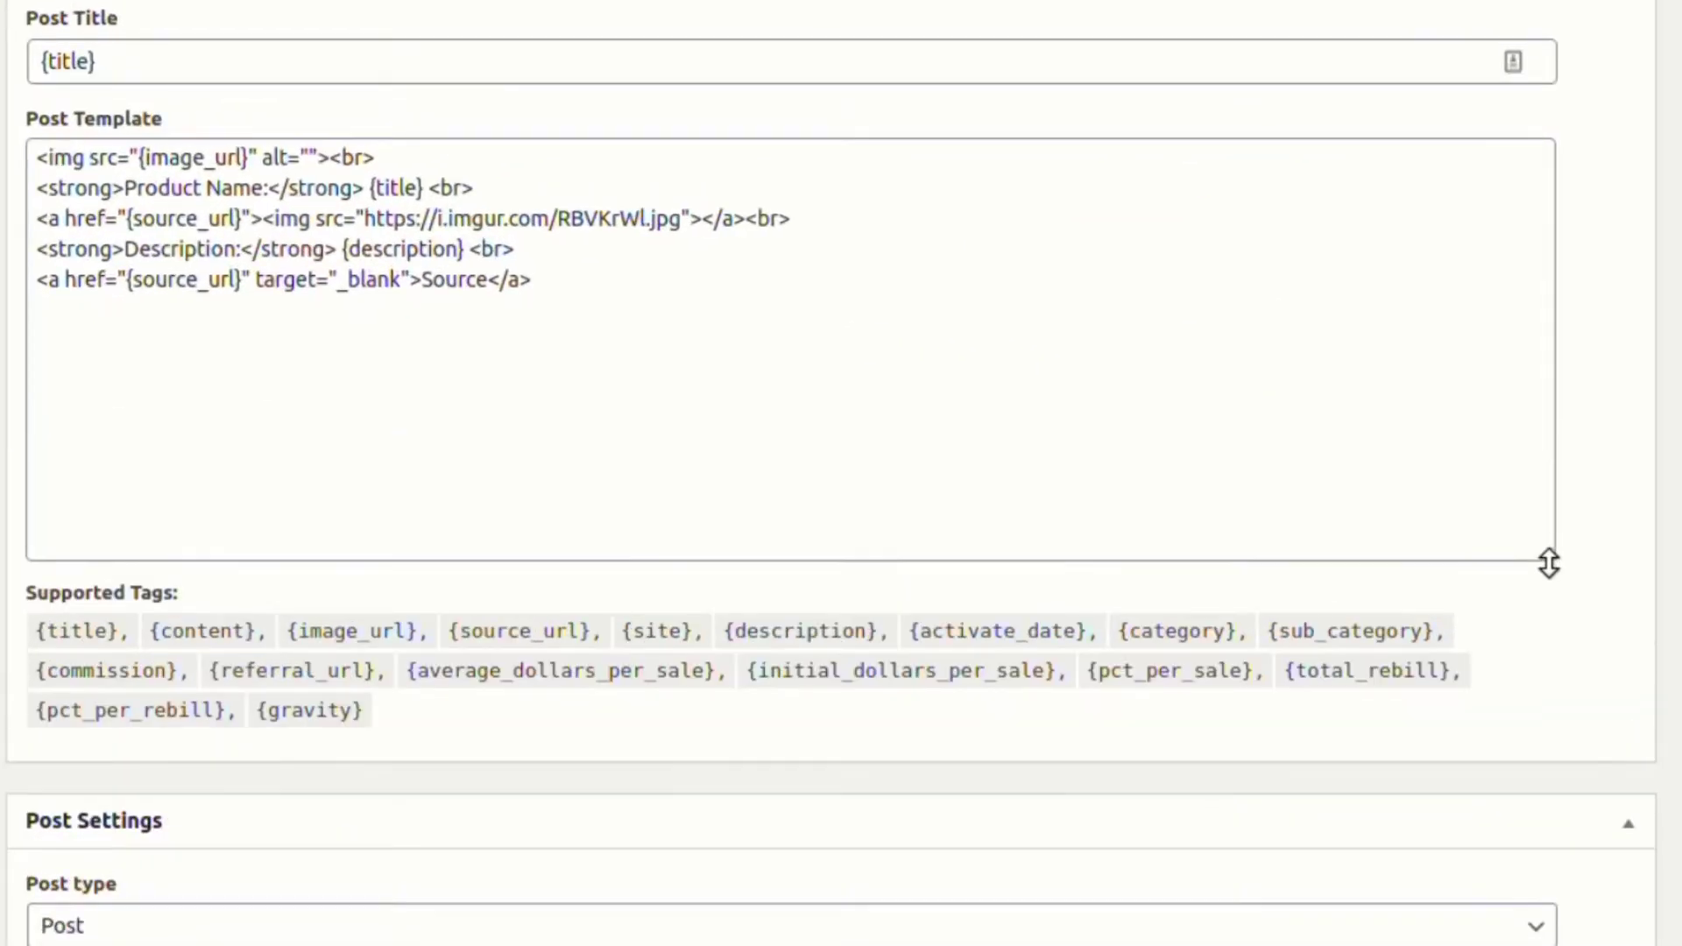
left_click_drag(1548, 563, 1546, 613)
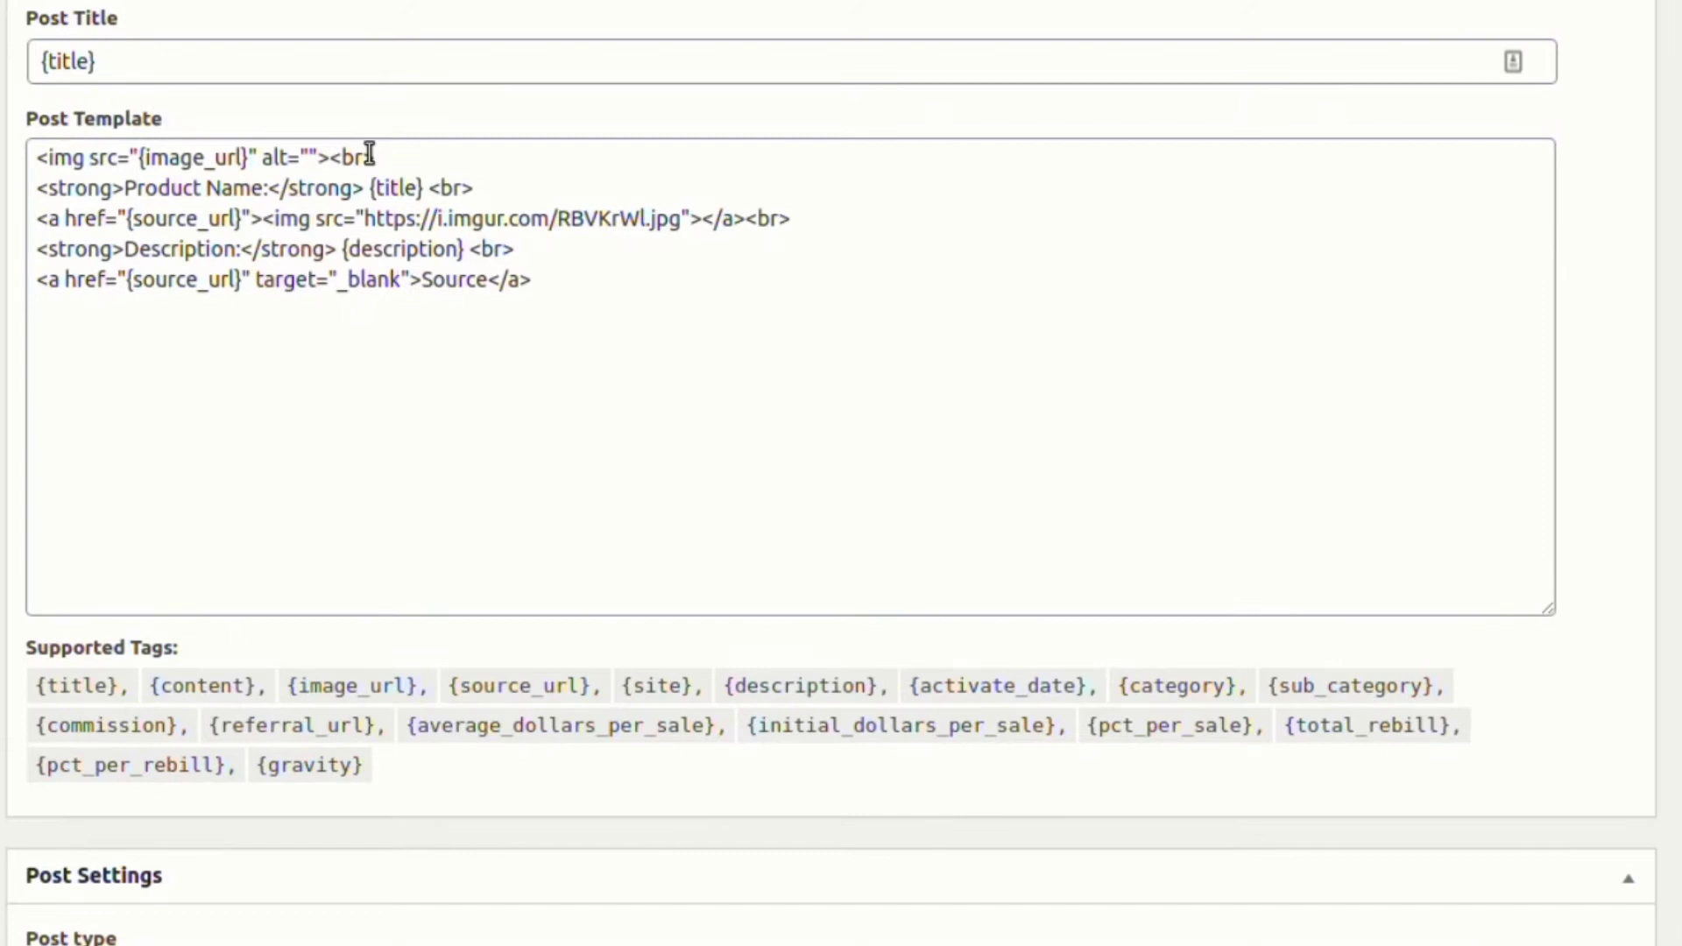
left_click(586, 289)
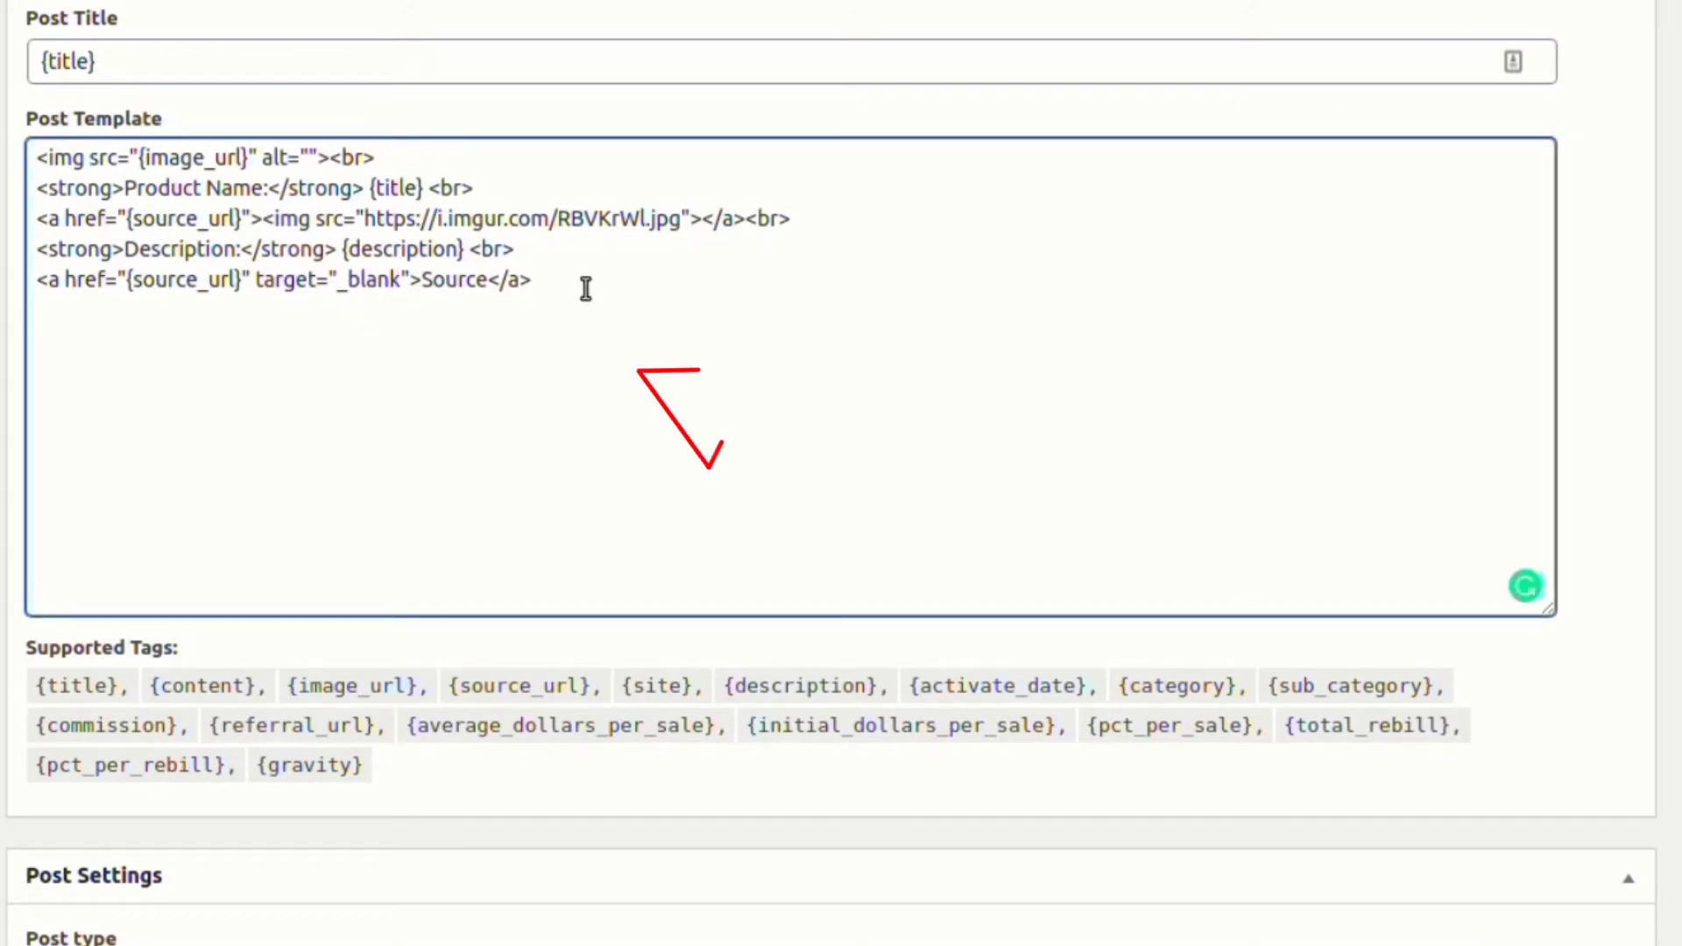
key("Up")
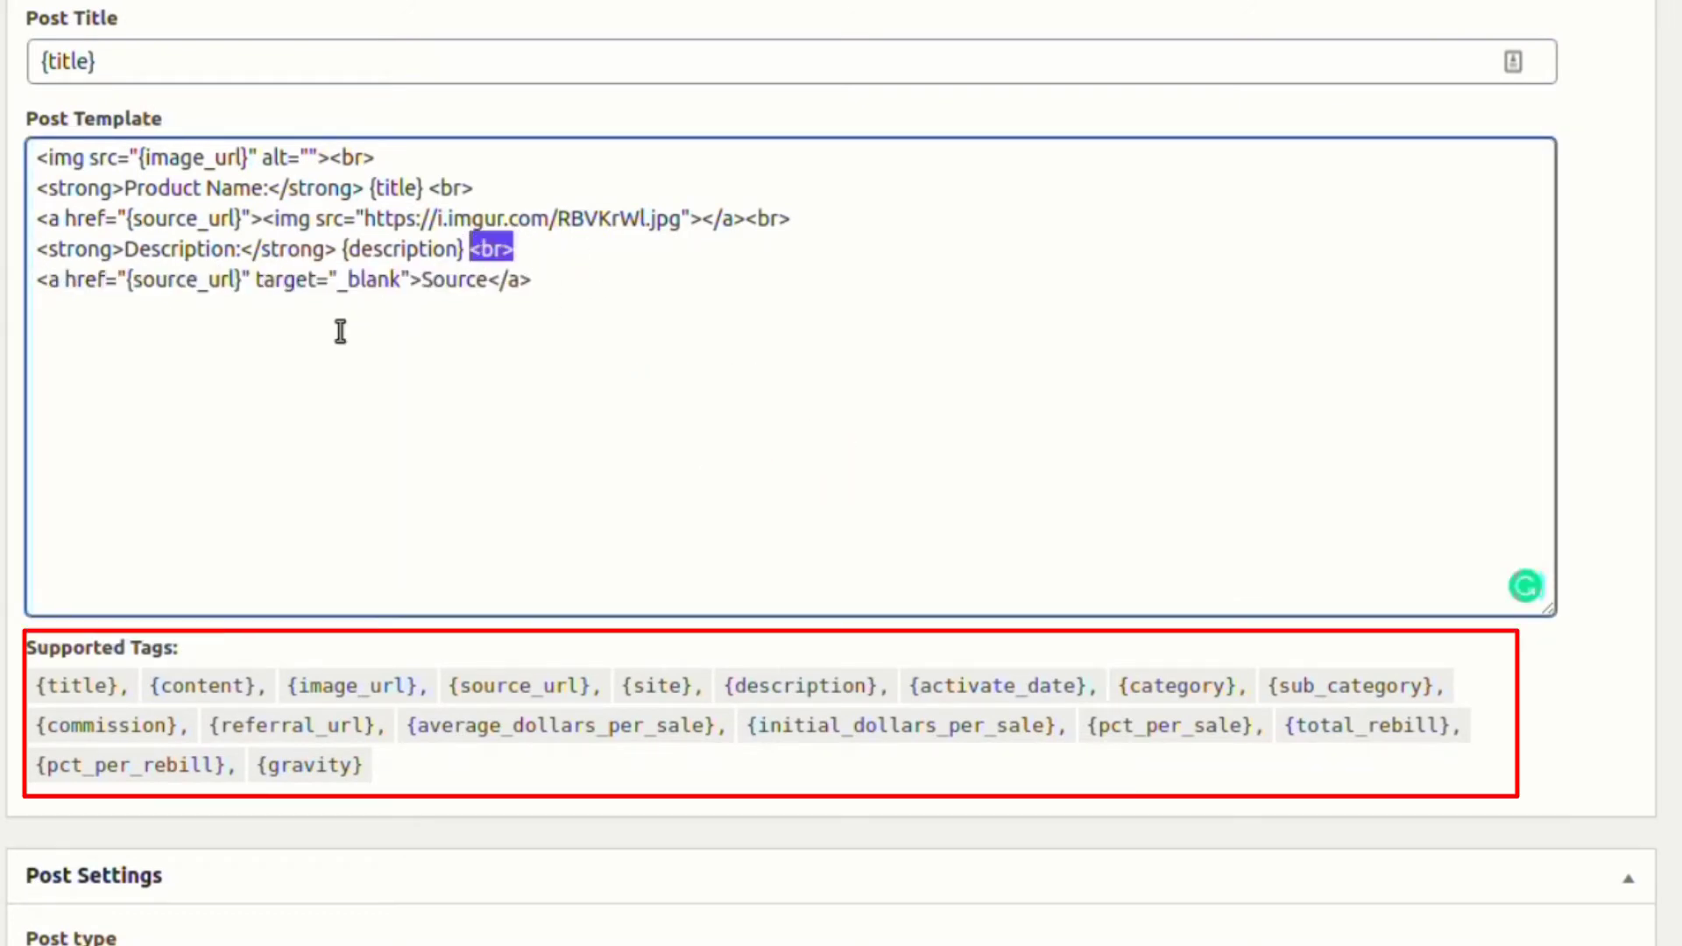
left_click(98, 324)
key("Return")
type("<br>")
left_click_drag(747, 725, 1062, 735)
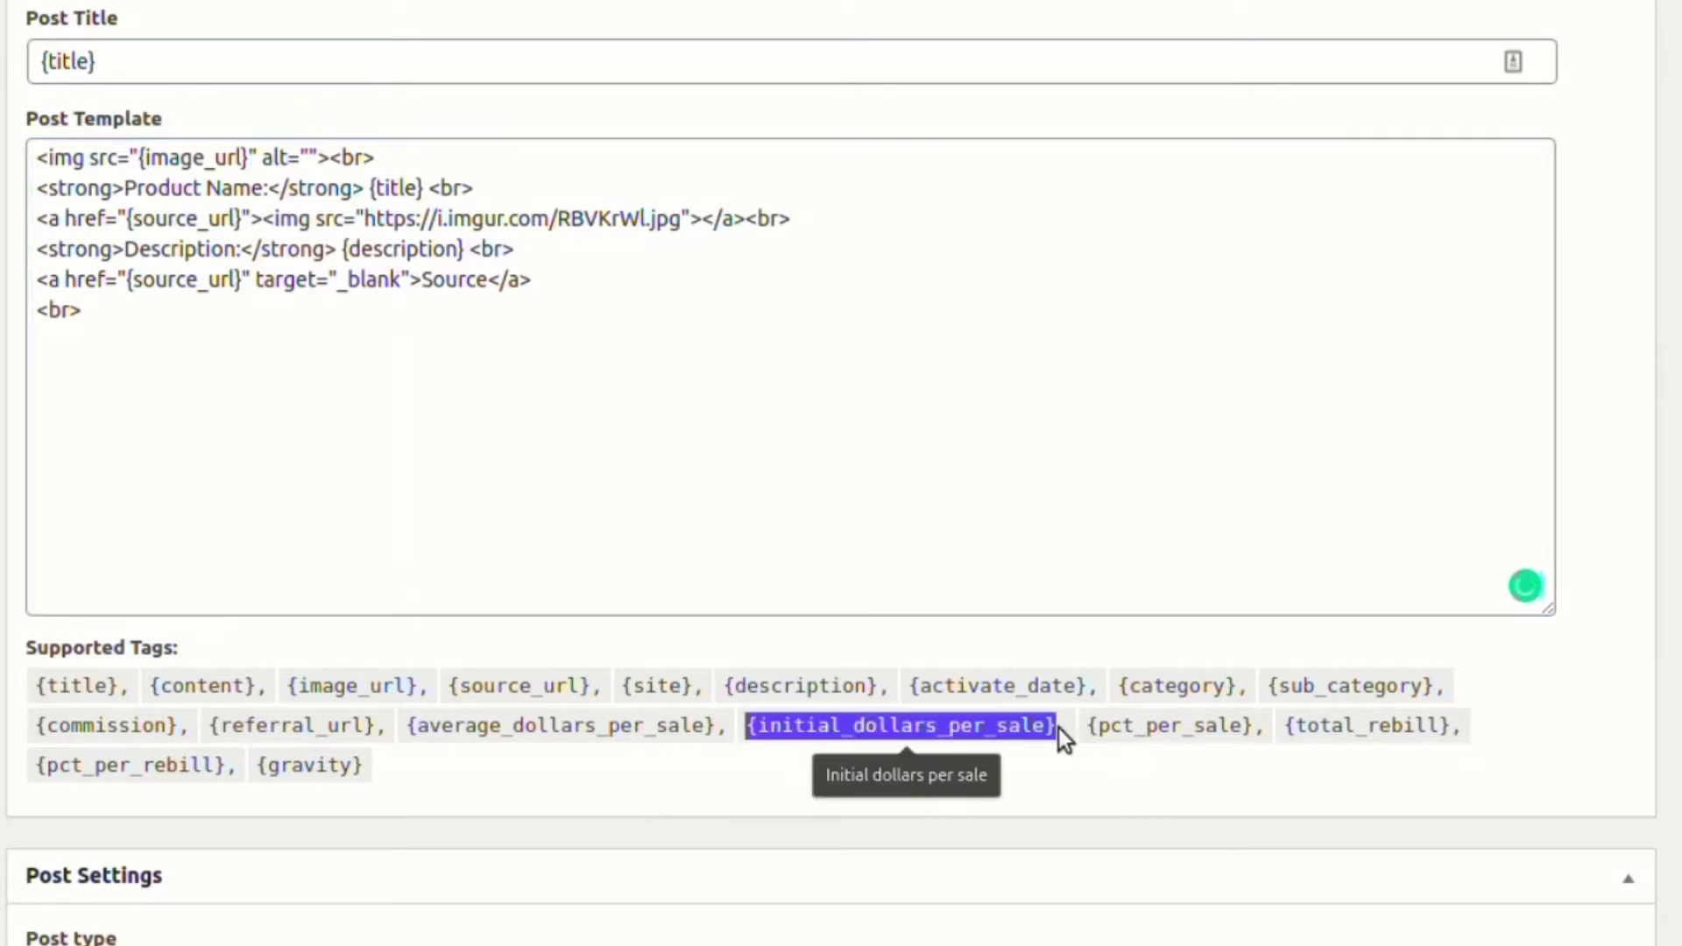
key("ctrl+c")
left_click(166, 338)
key("ctrl+v")
Save the campaign with the {initial_dollars_per_sale} template line and check the result.
scroll(1485, 674, "up", 4)
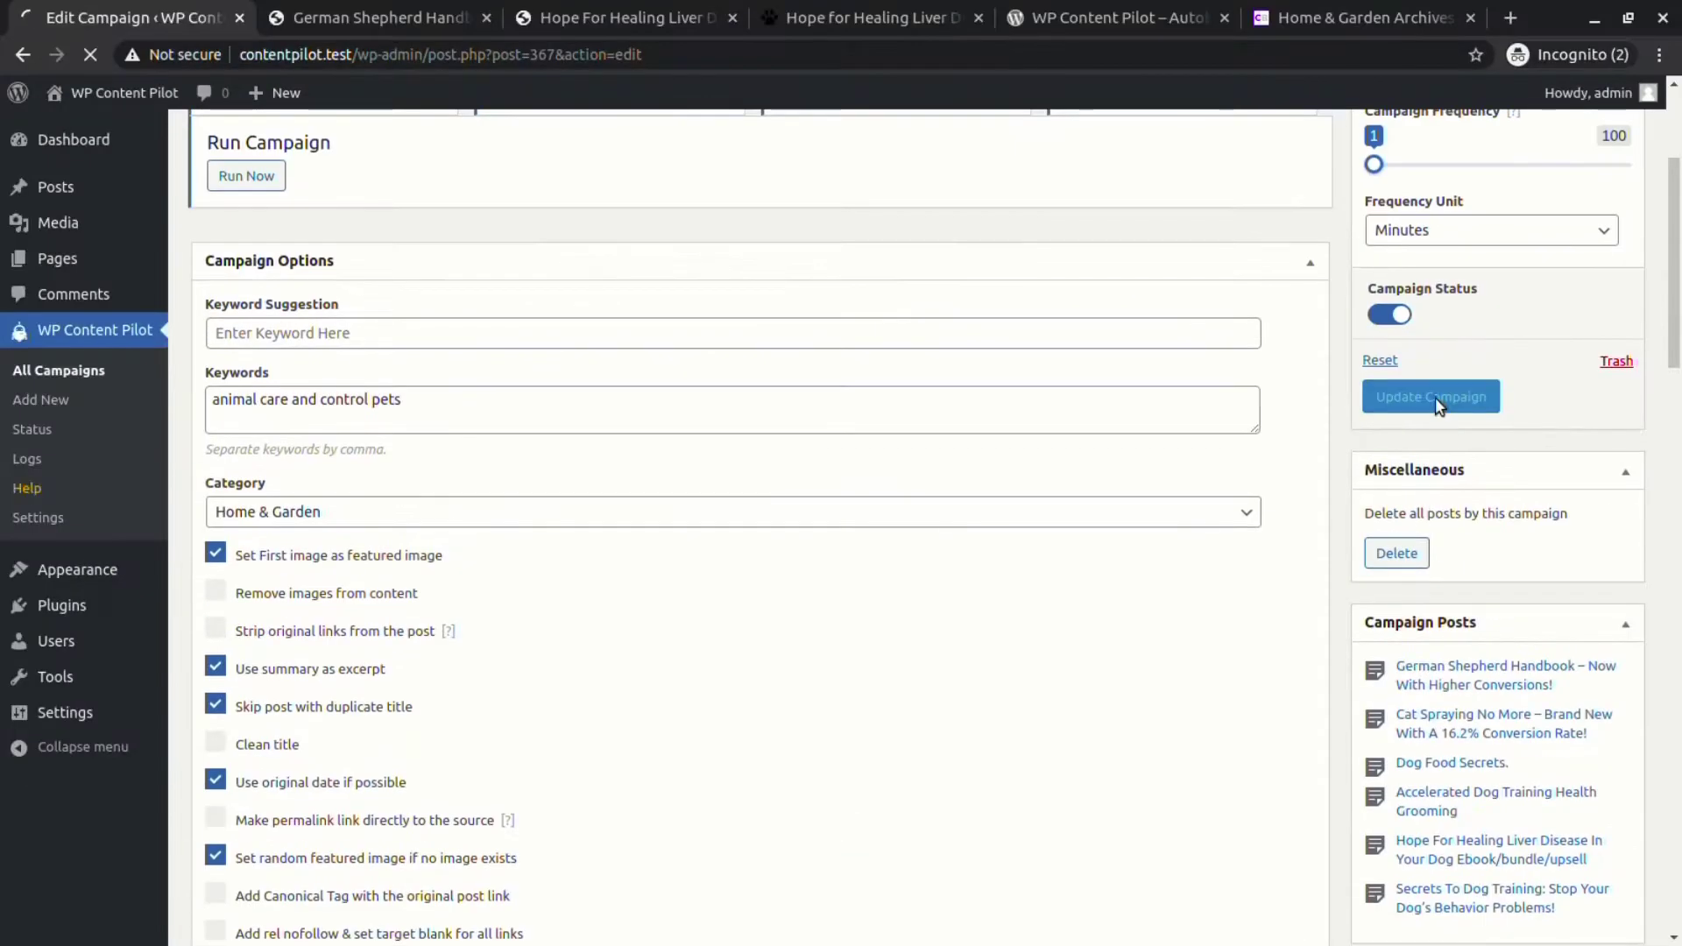
left_click(1435, 397)
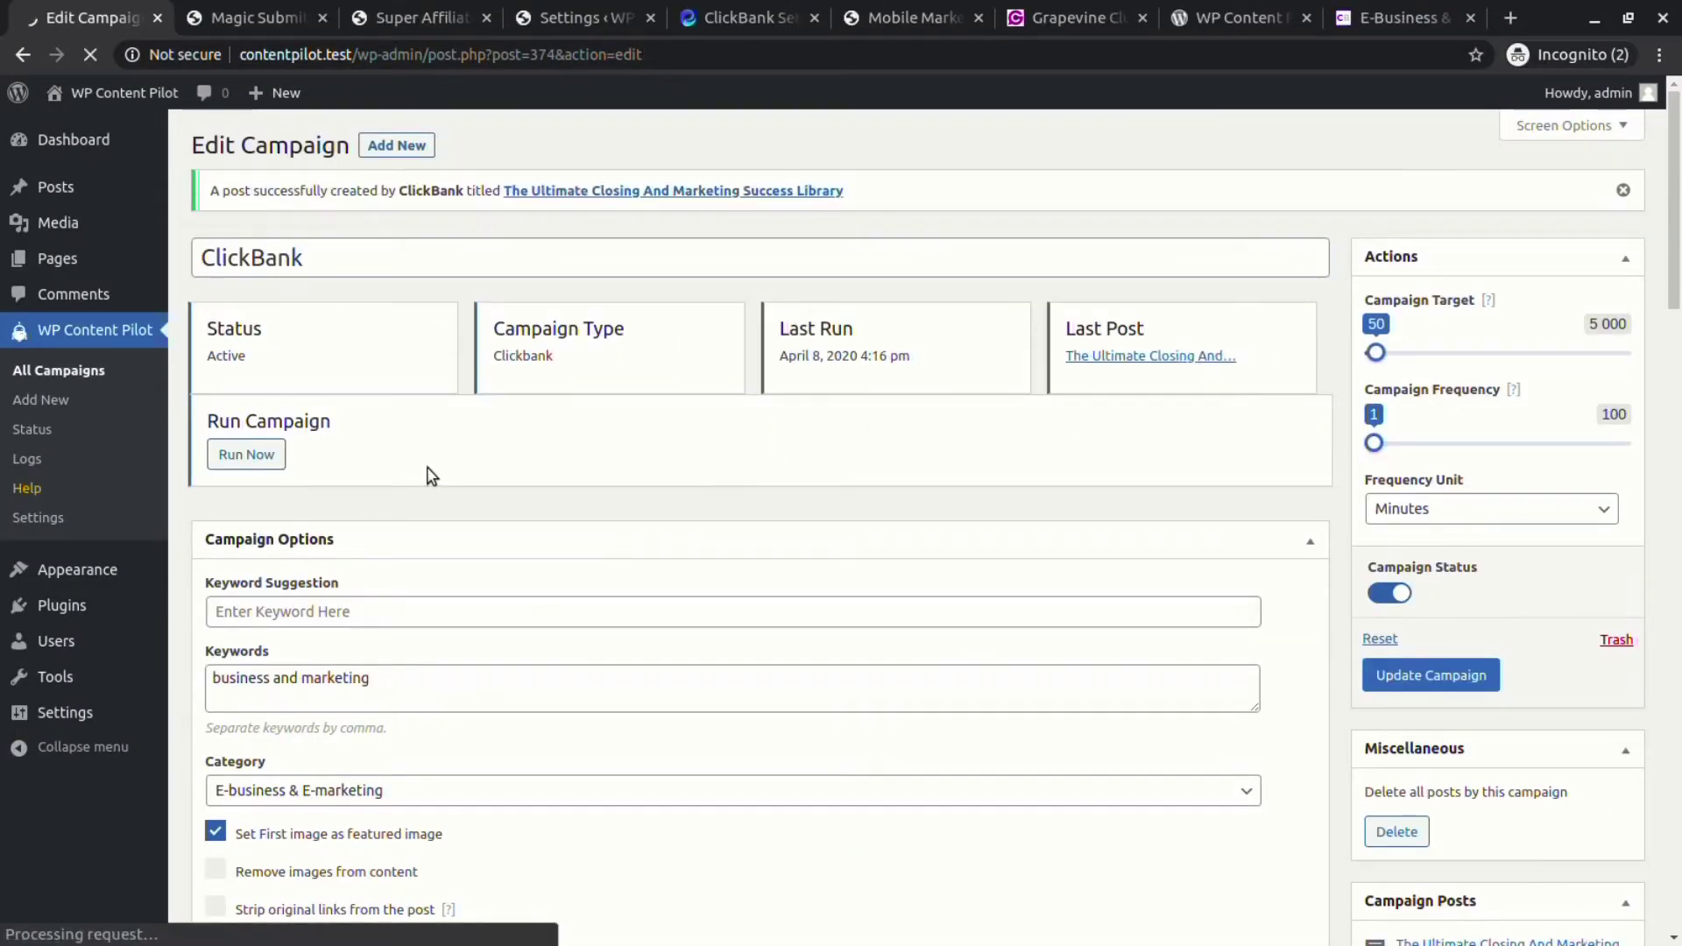
scroll(555, 573, "down", 15)
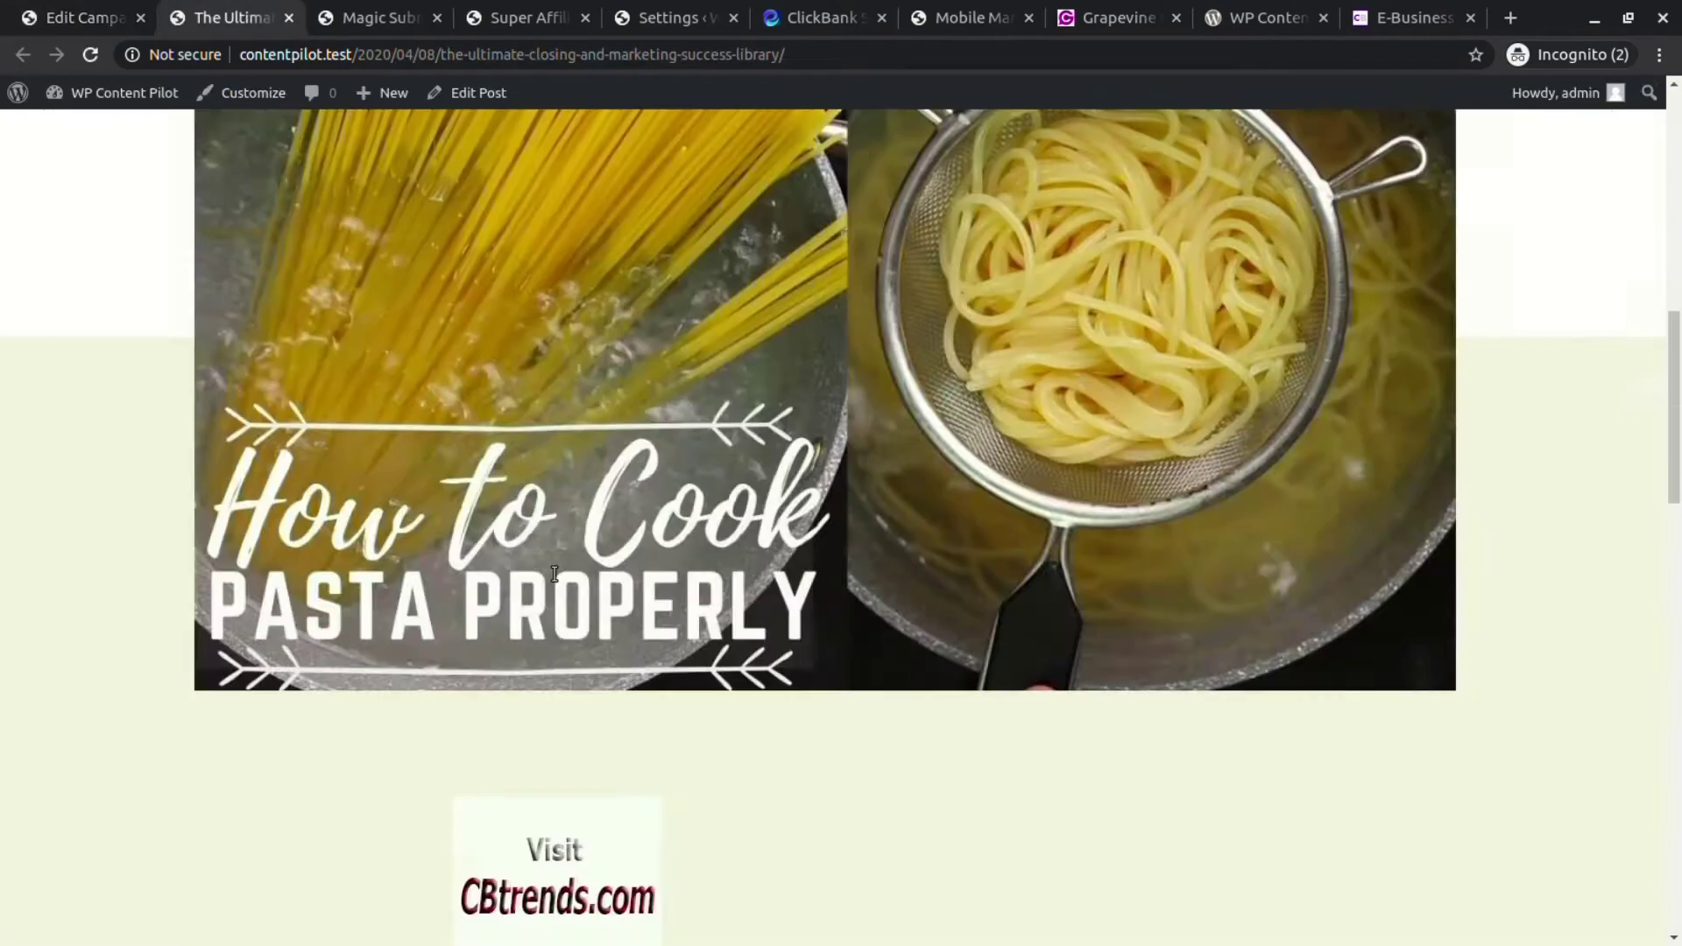
left_click(111, 21)
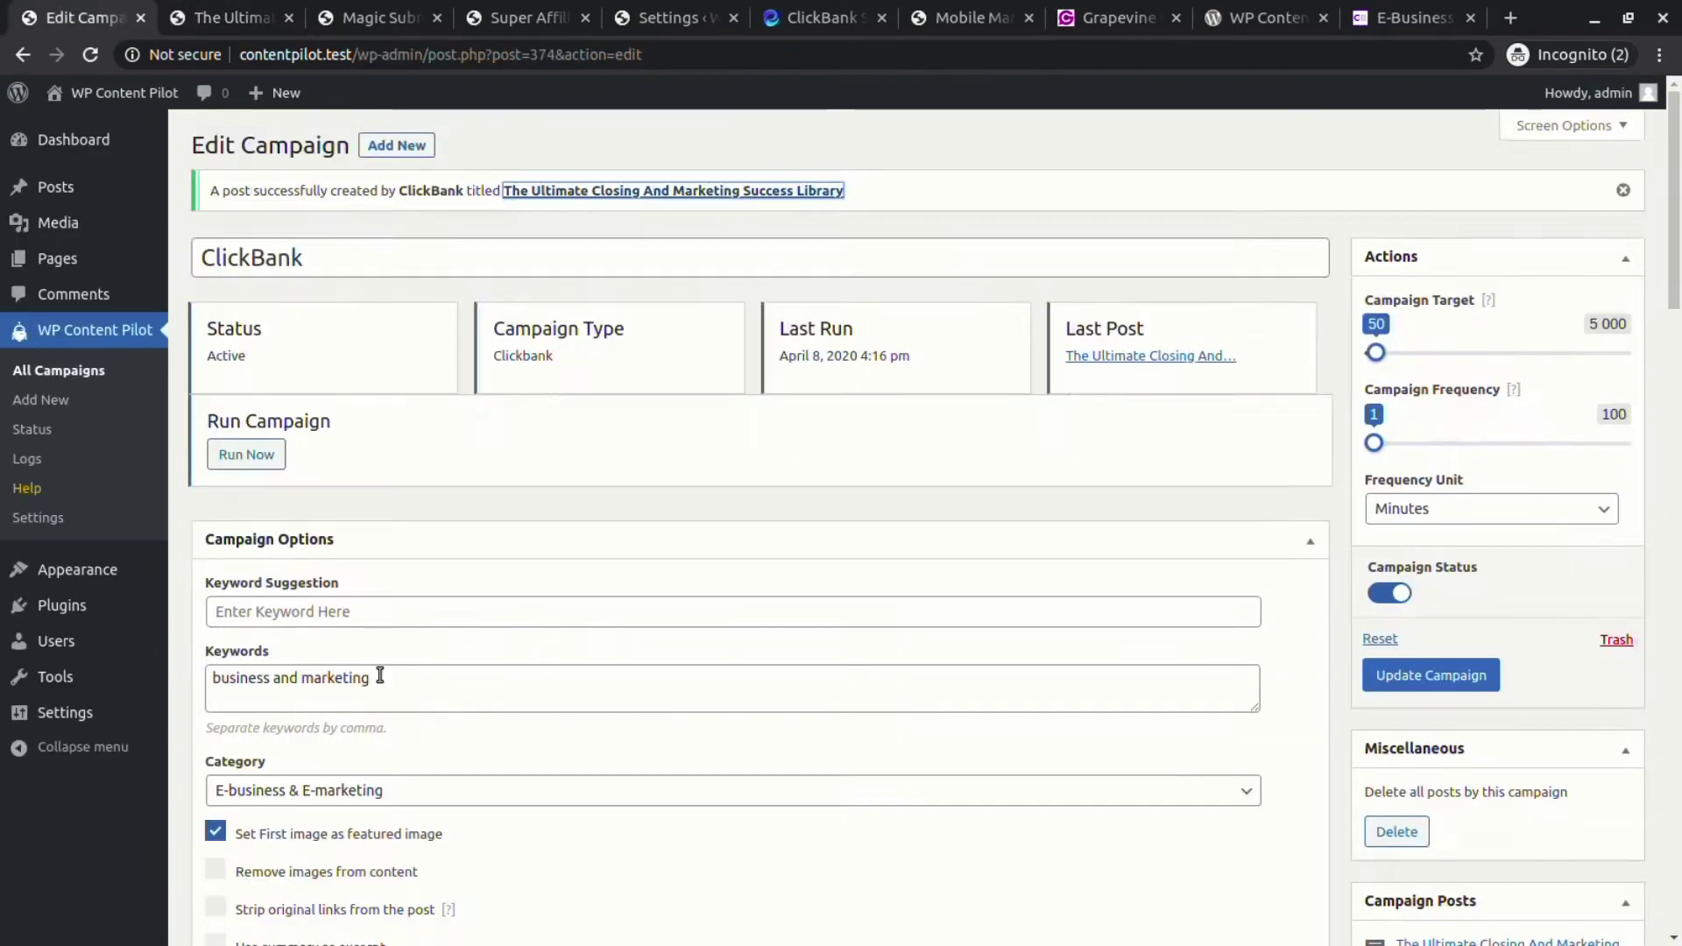
Replace {initial_dollars_per_sale} with {gravity}, save, and view the resulting Affilorama post.
scroll(303, 555, "down", 10)
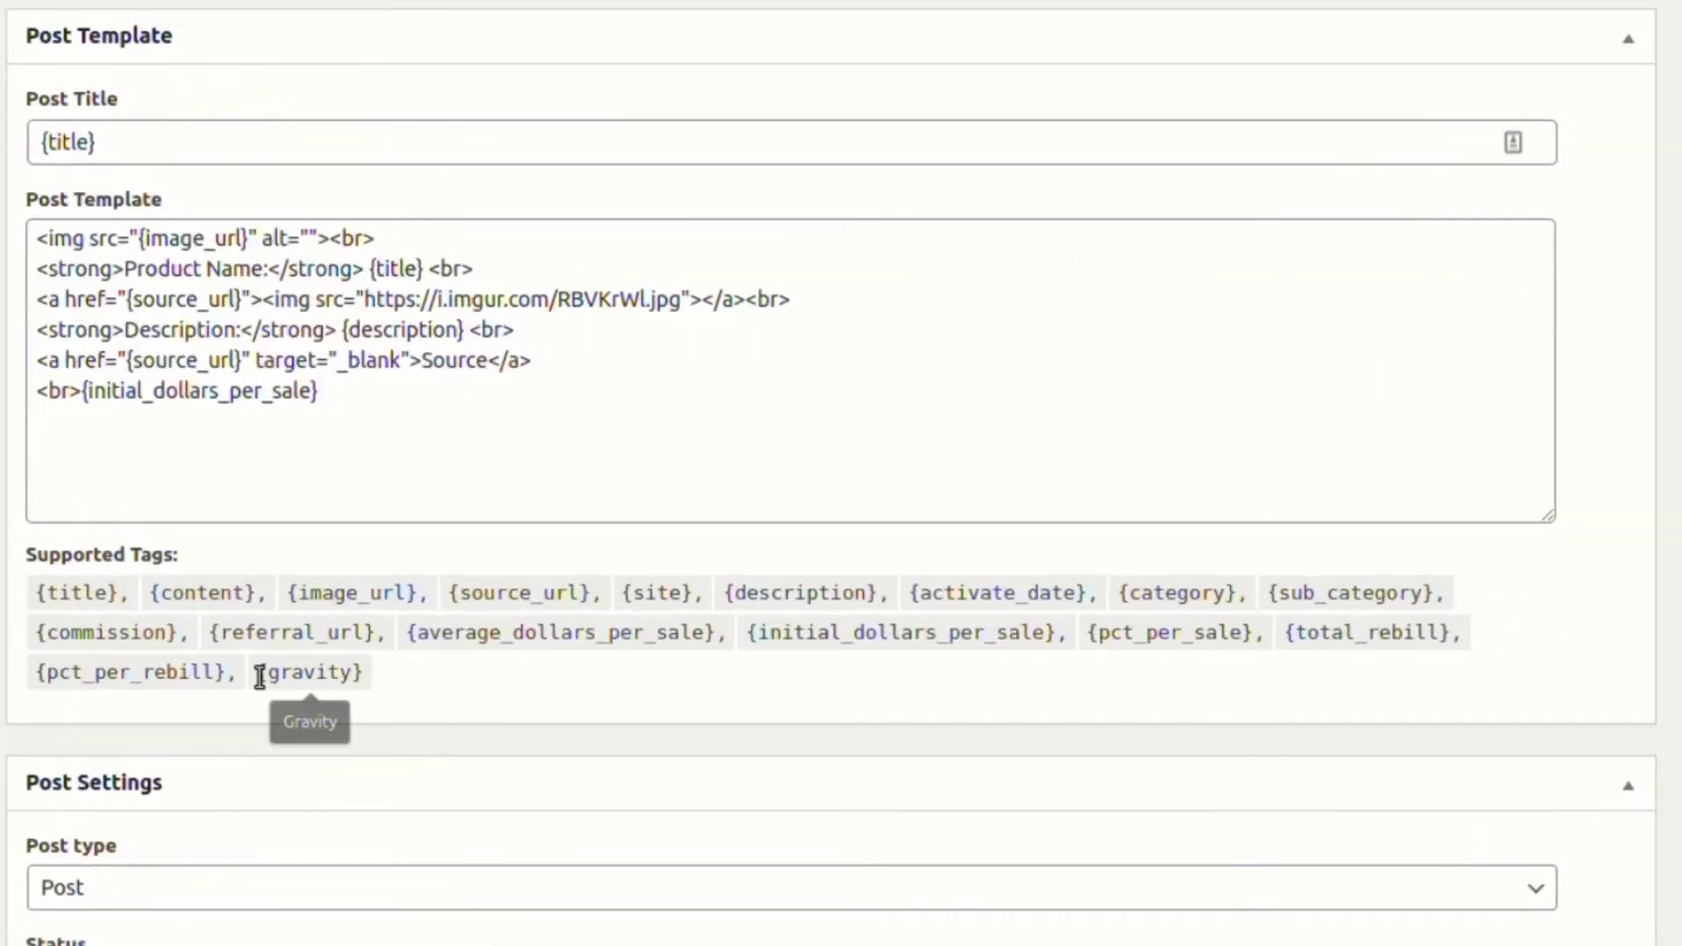
mouse_move(259, 679)
left_mouse_down()
mouse_move(412, 687)
mouse_move(257, 688)
left_mouse_up()
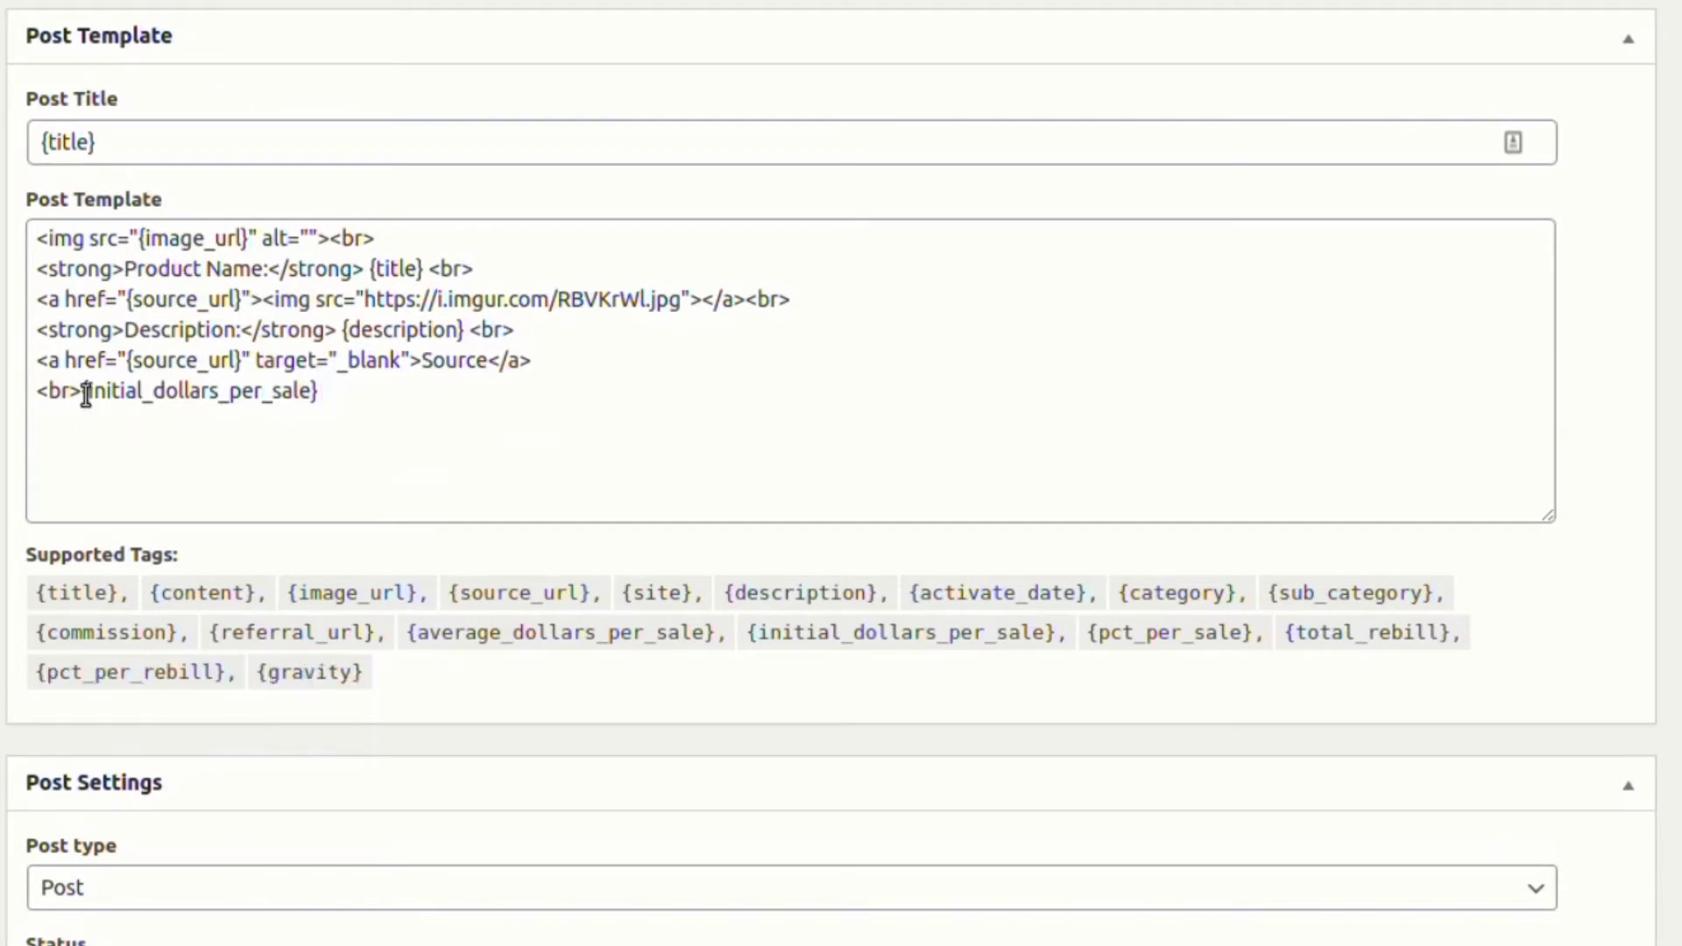
left_click_drag(83, 391, 409, 428)
key("ctrl+v")
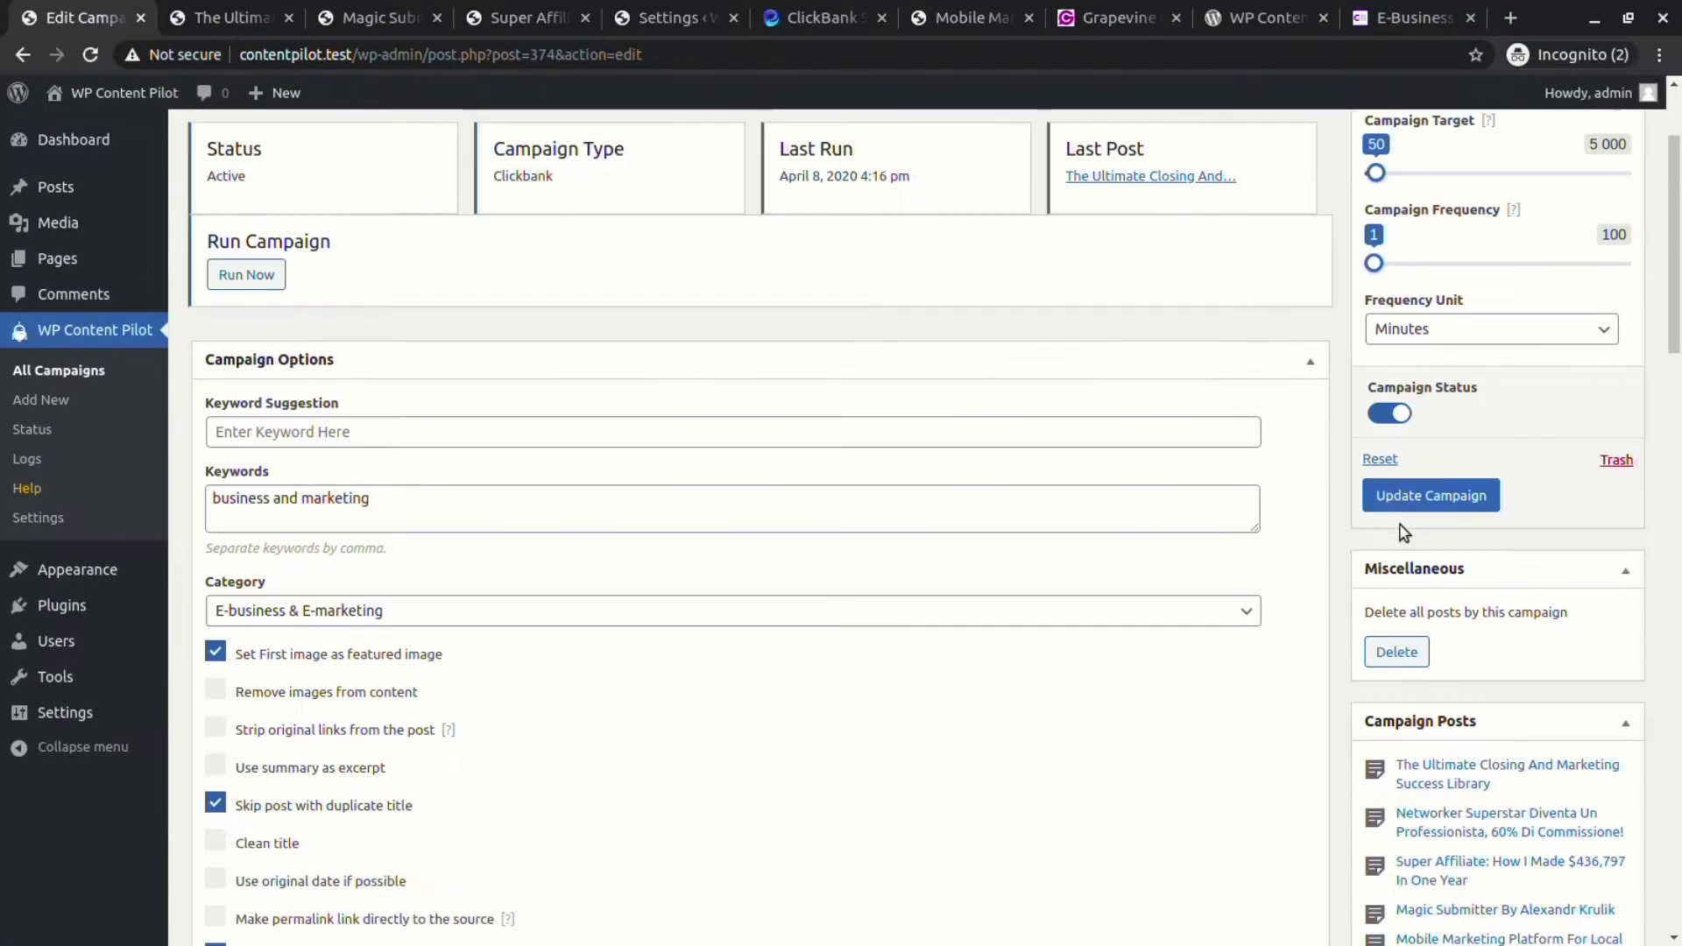
left_click(1404, 506)
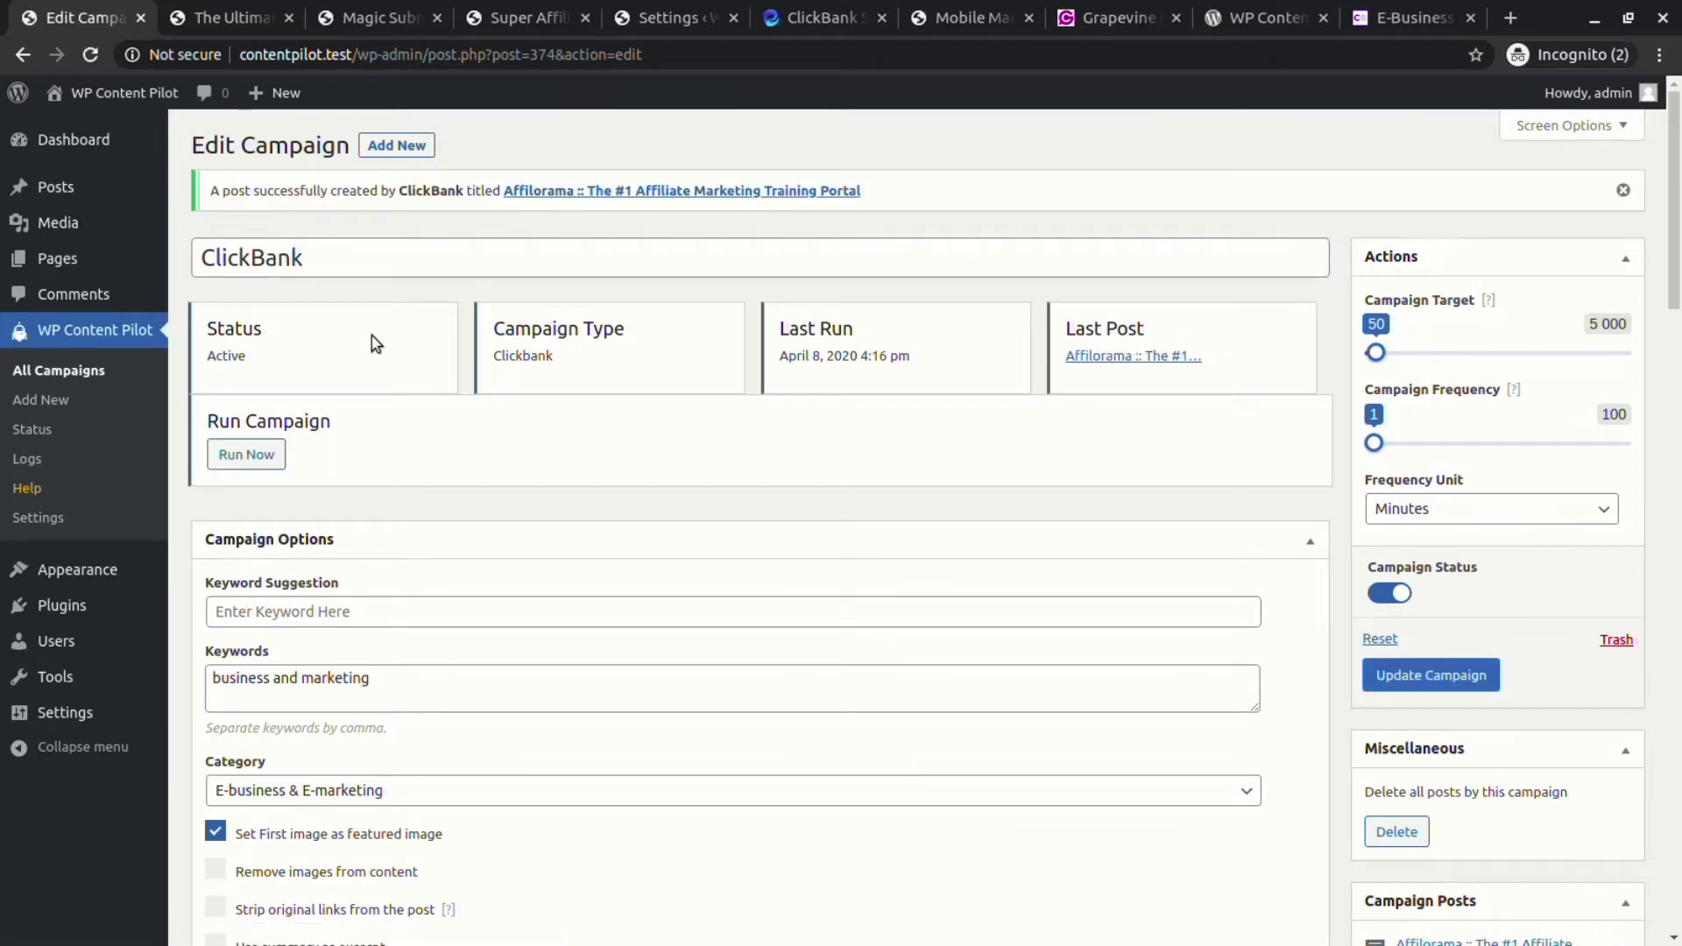
left_click(639, 188)
scroll(565, 443, "down", 20)
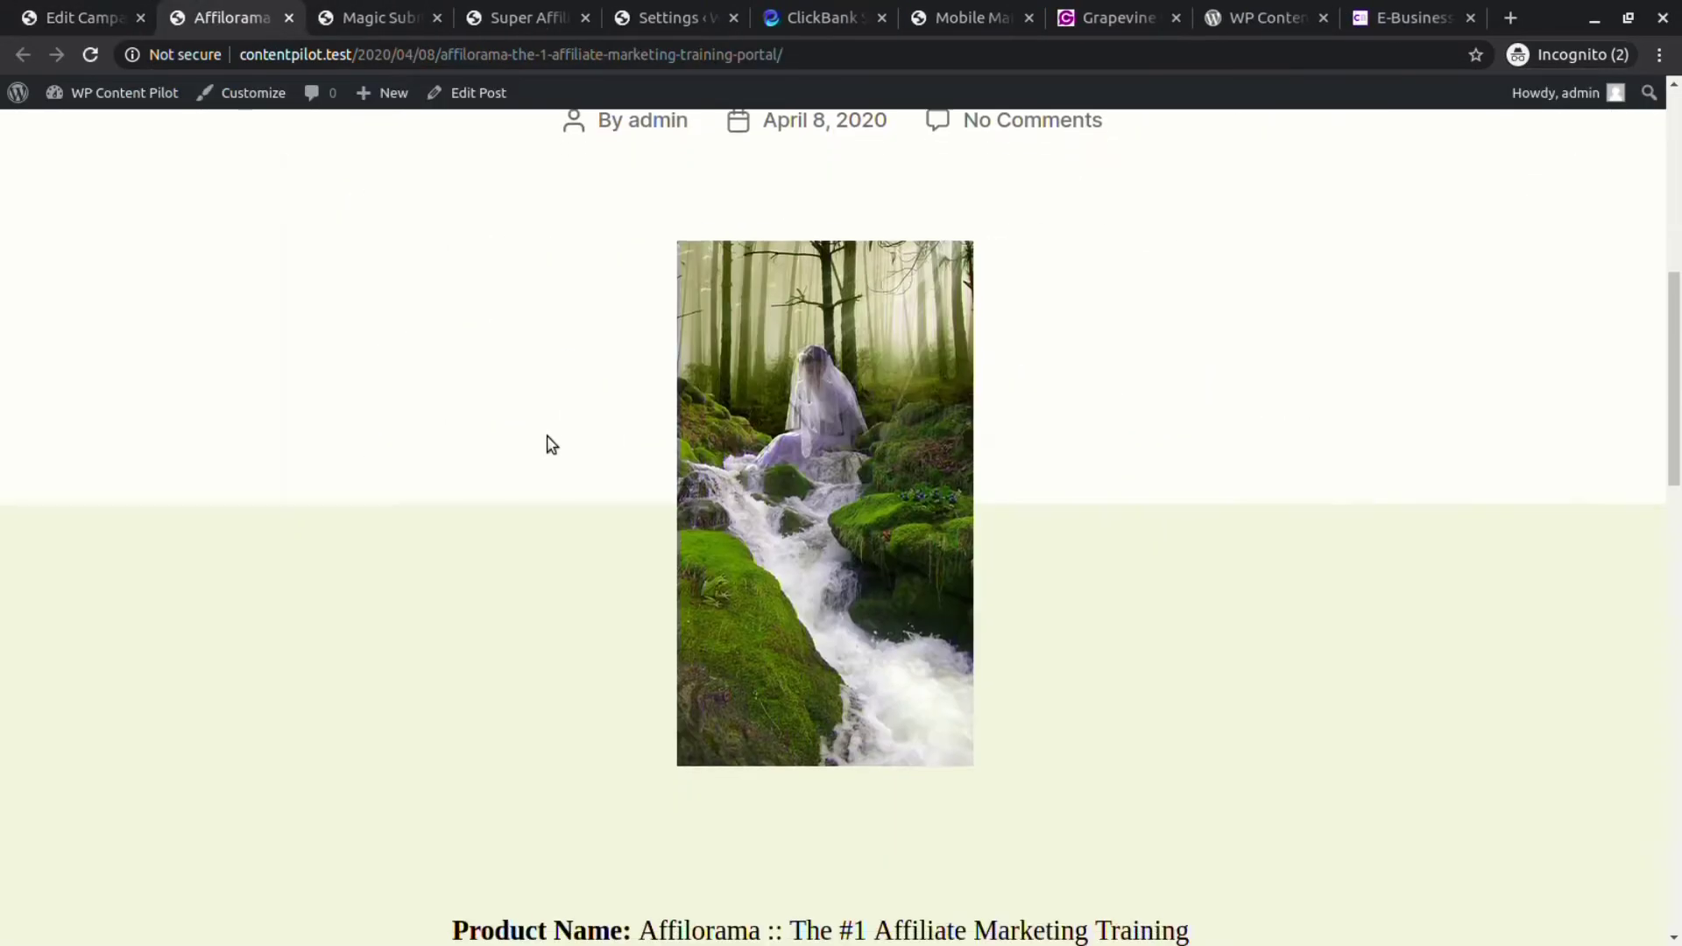
key("ctrl+shift+Tab")
Select the added {gravity} template line to remove it.
scroll(221, 476, "down", 6)
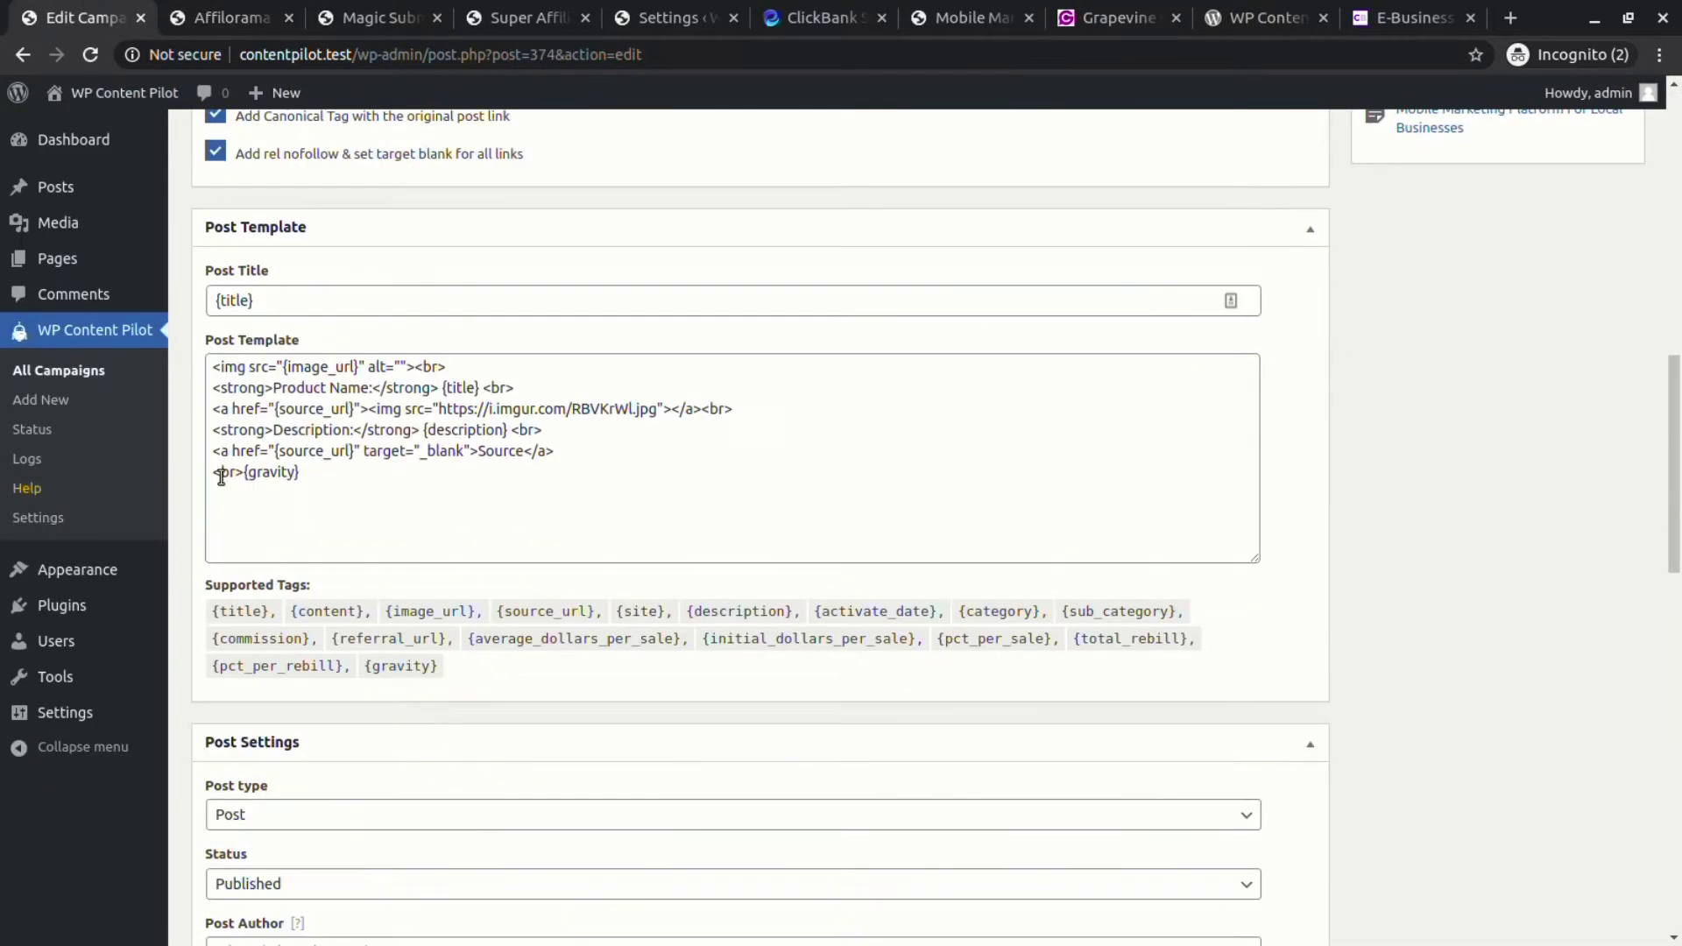
left_click_drag(301, 473, 213, 470)
scroll(208, 473, "down", 5)
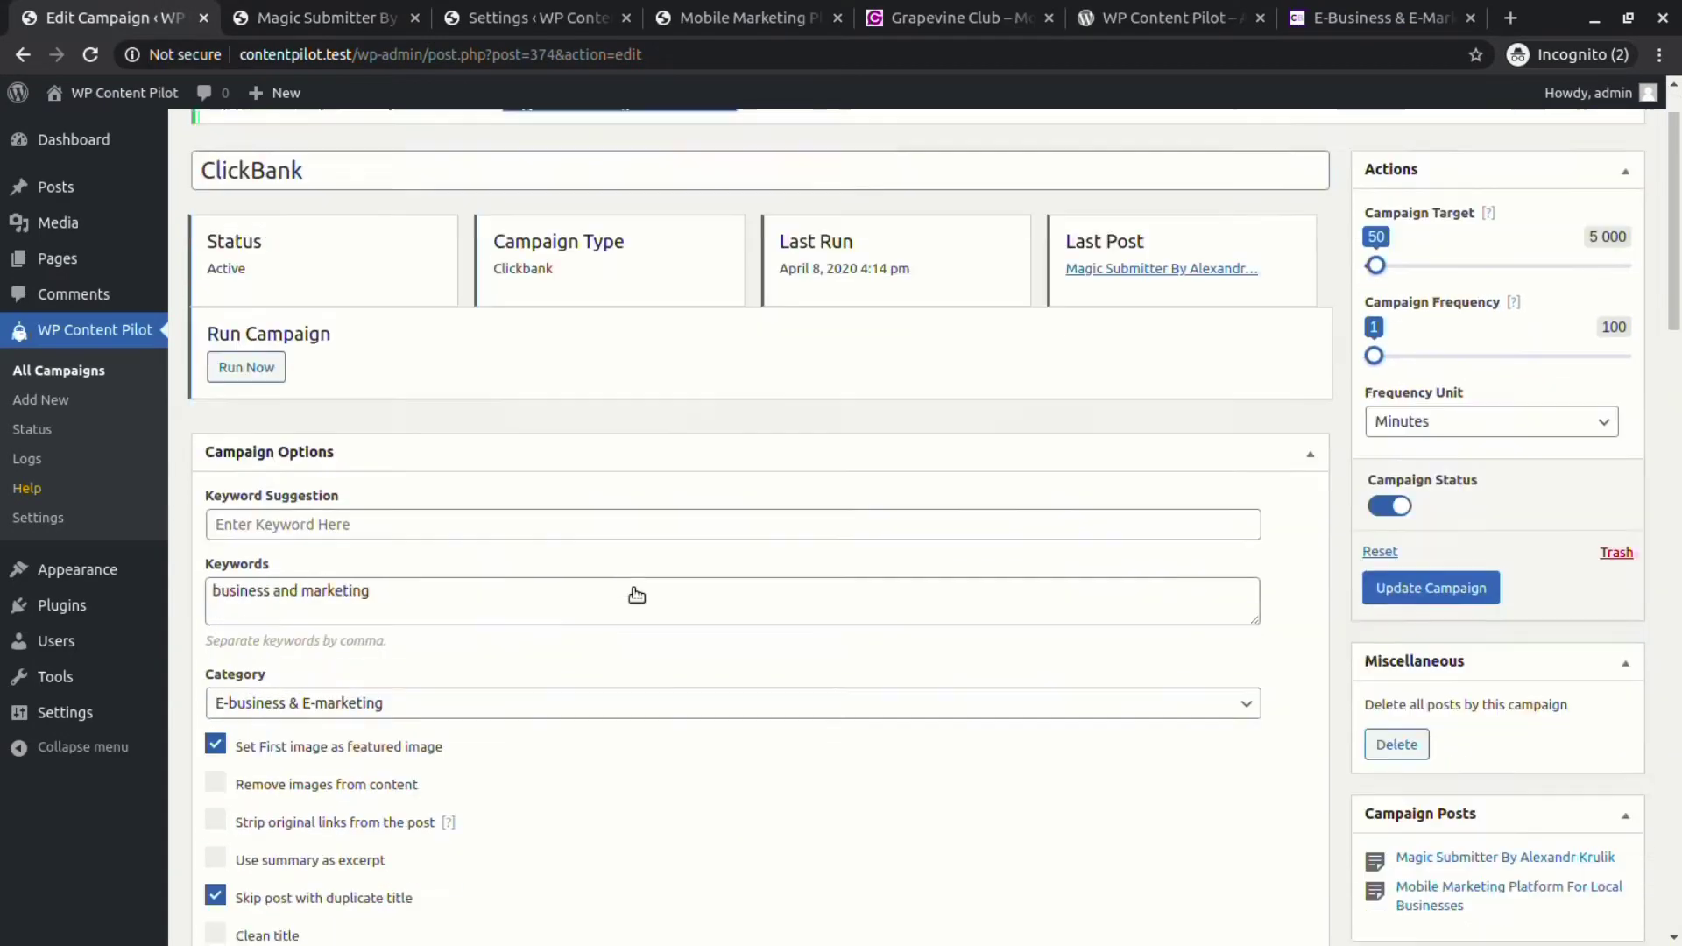
scroll(639, 593, "down", 10)
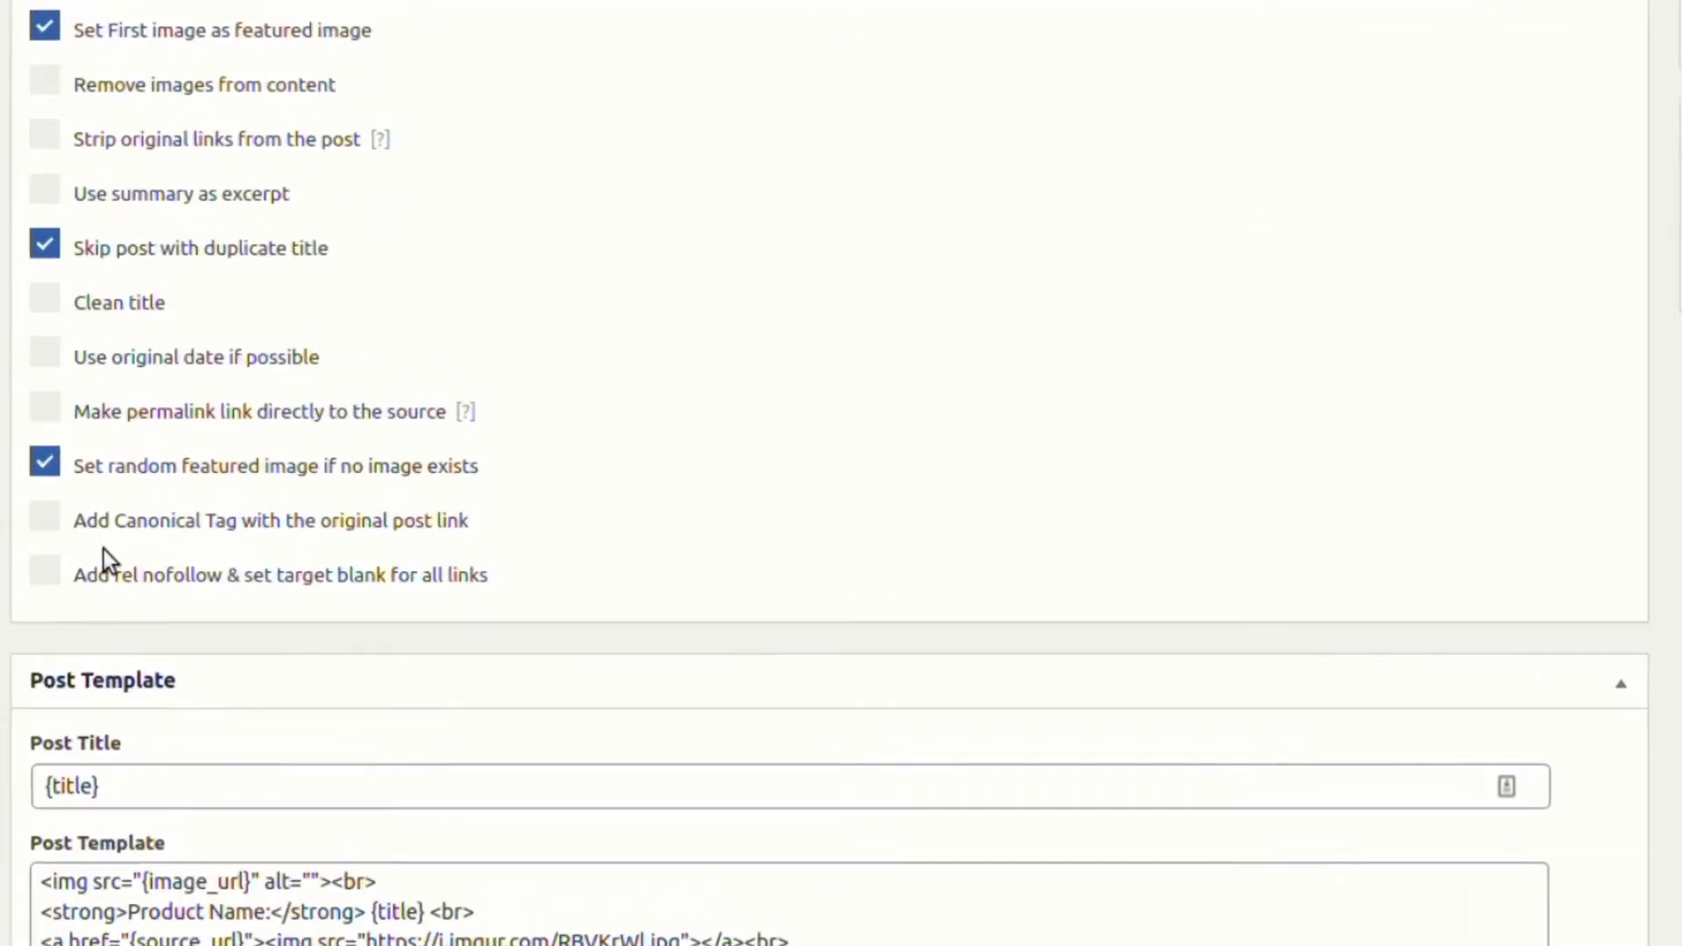
Tick 'Add Canonical Tag' and 'Add rel nofollow' for the campaign.
left_click(228, 523)
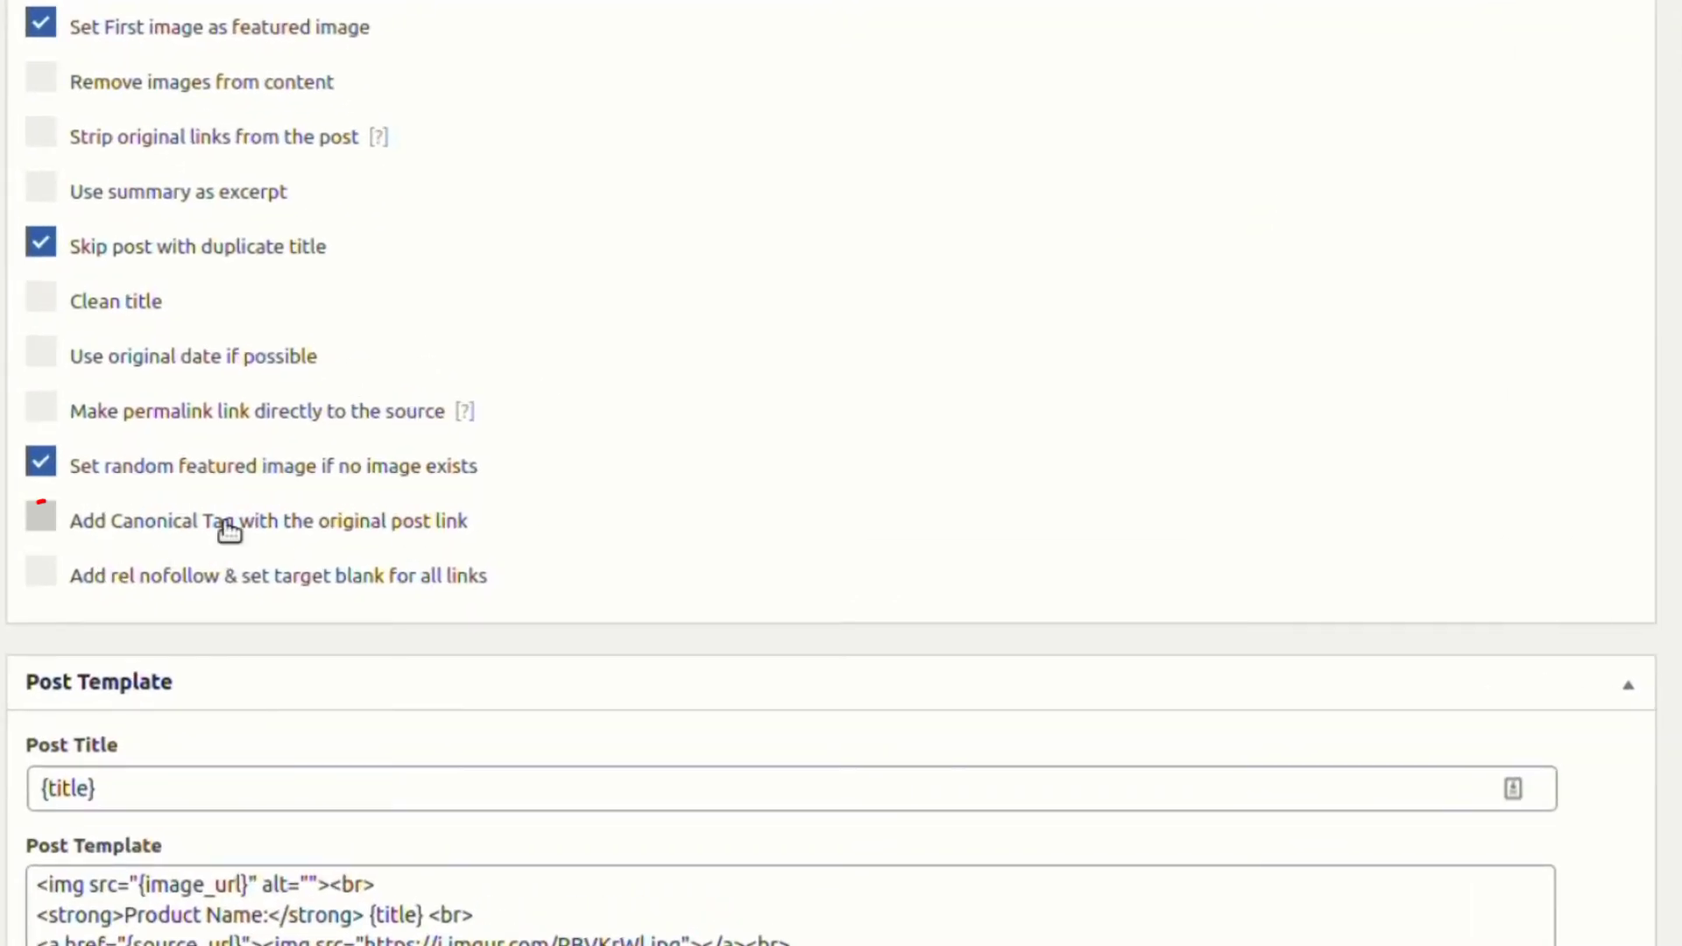
left_click(114, 595)
scroll(1401, 604, "up", 7)
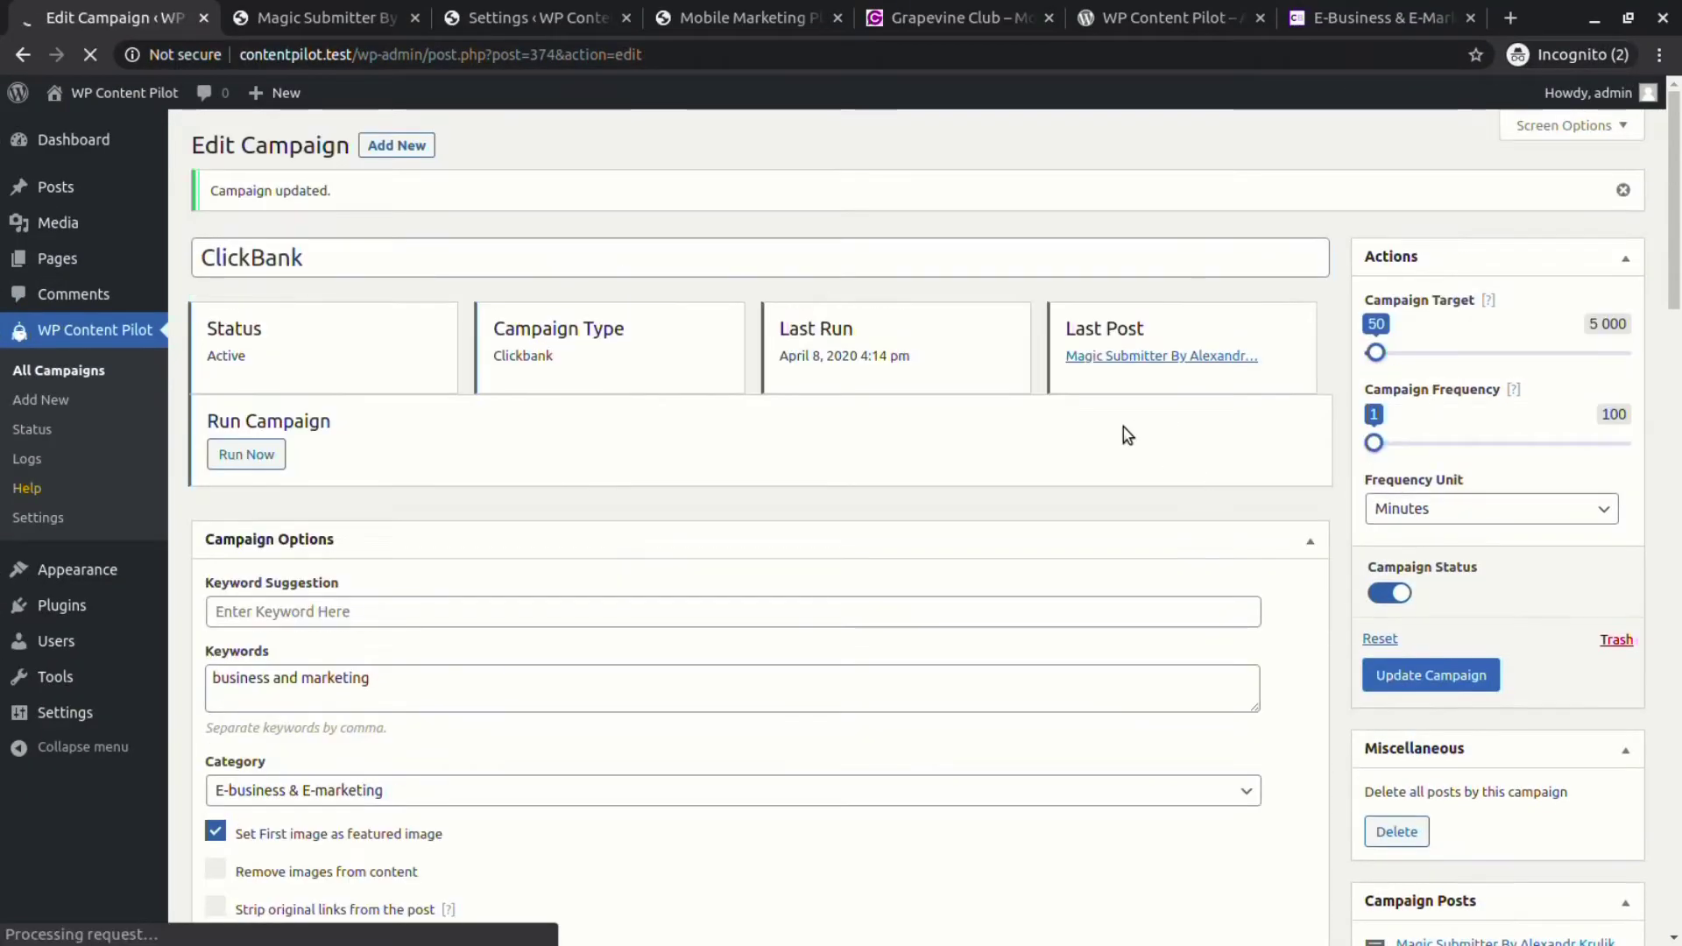
Run the campaign and inspect the new Super Affiliate post's Source link in DevTools.
left_click(248, 454)
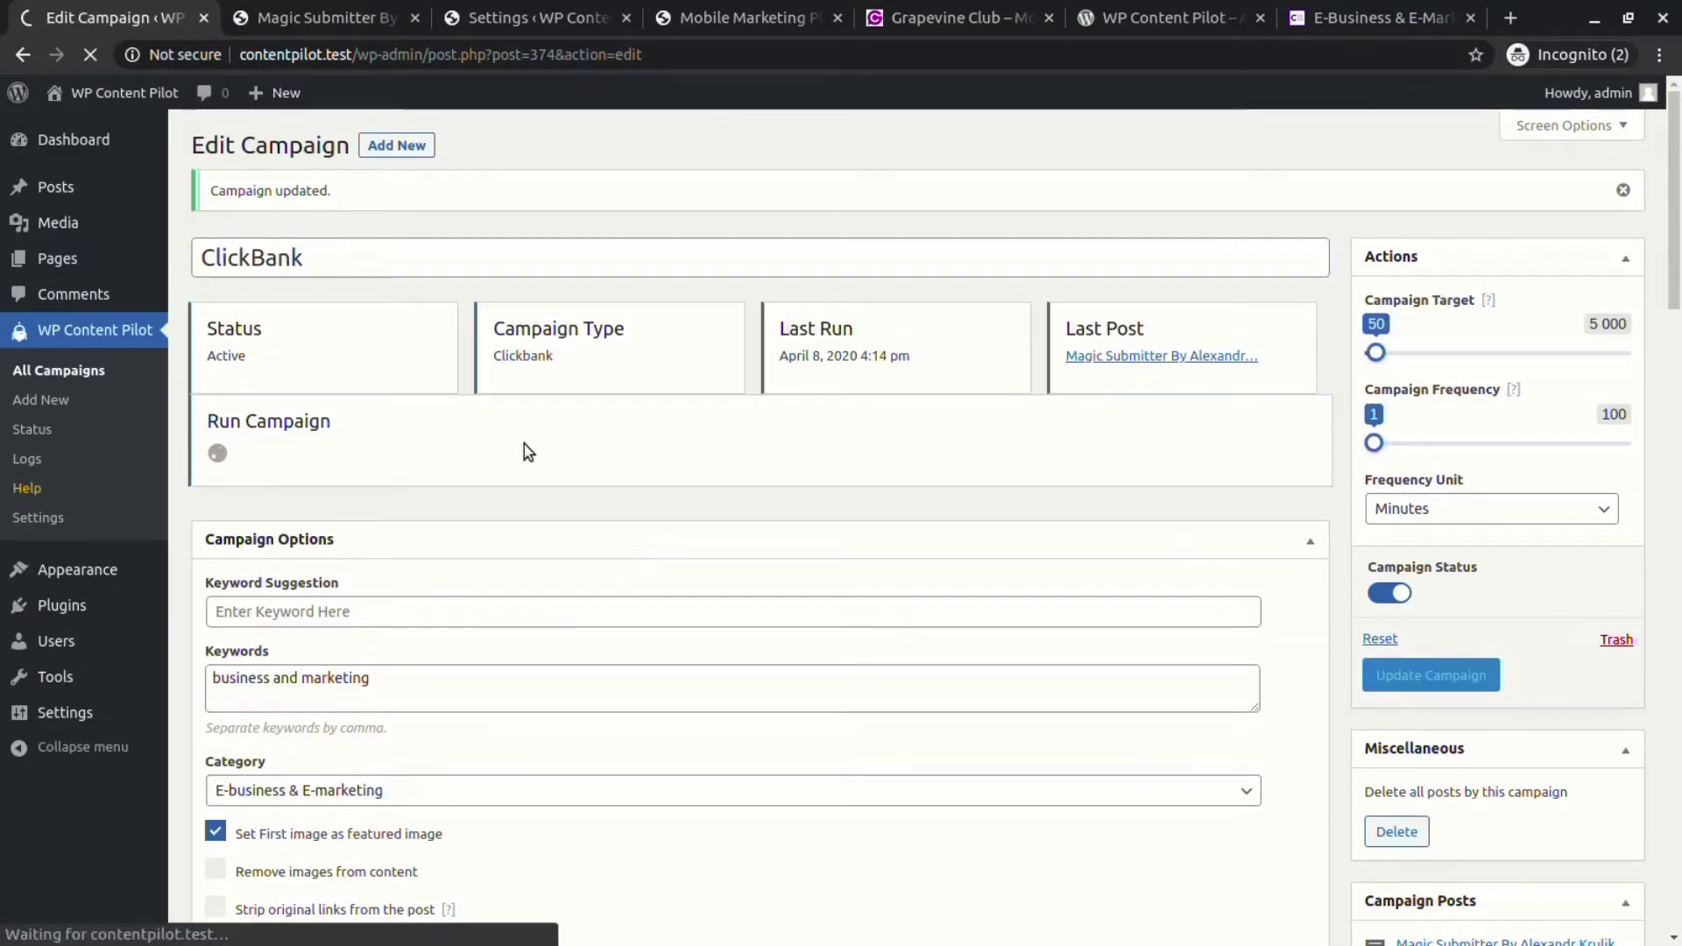
left_click(651, 195)
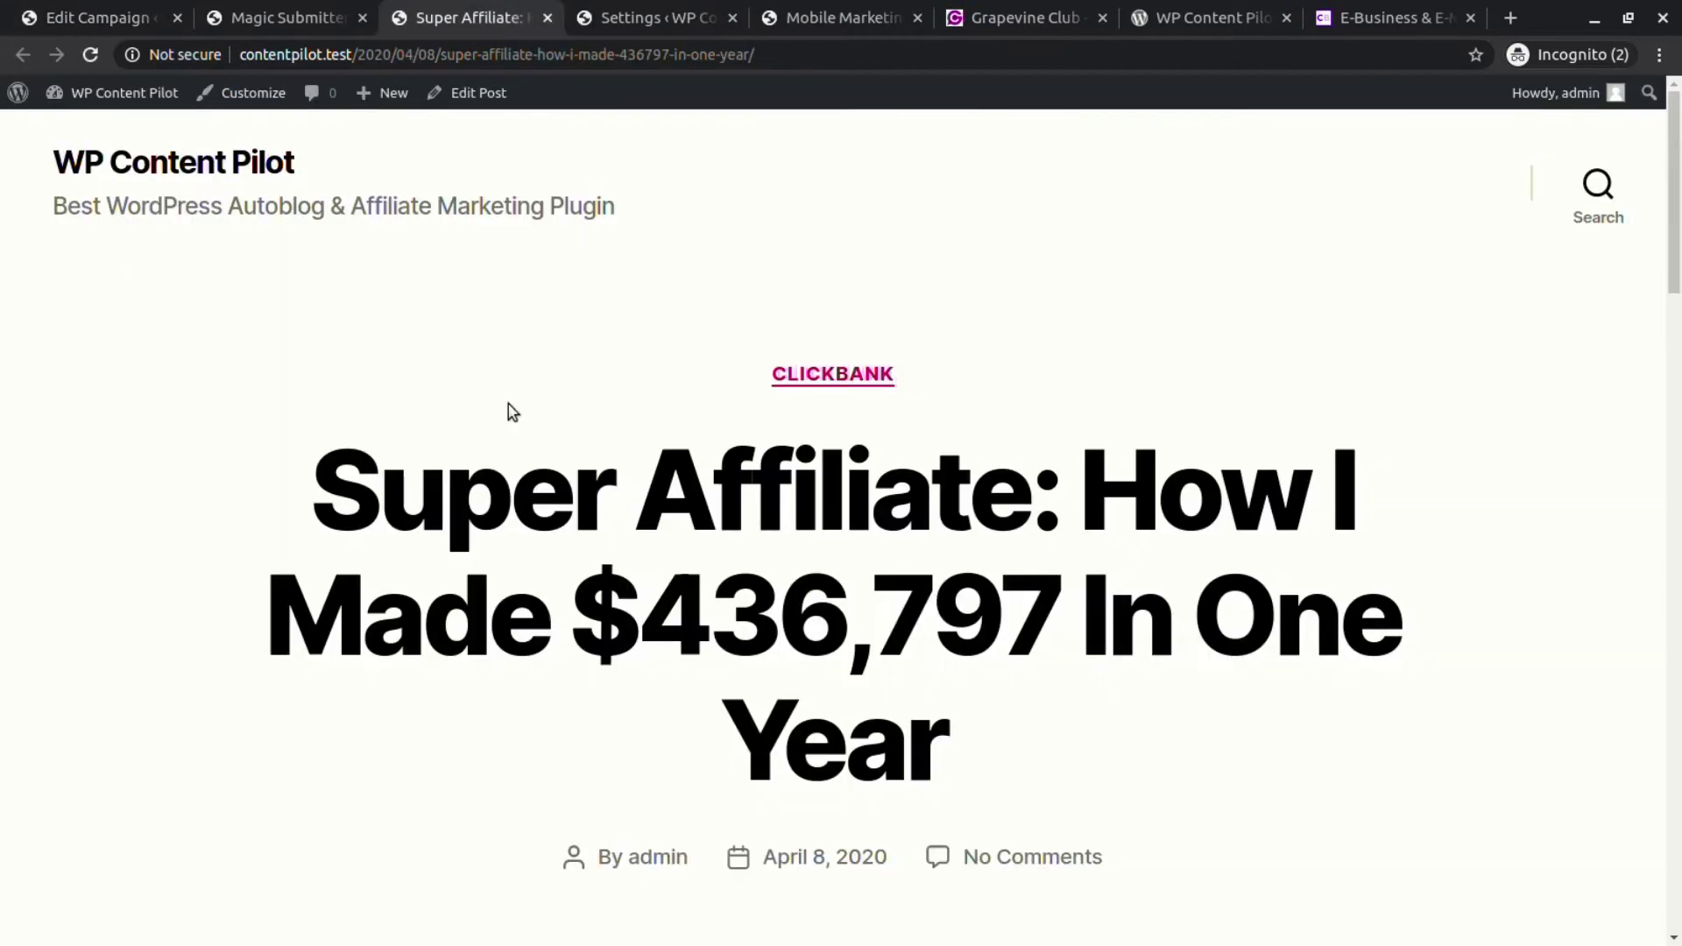
scroll(499, 412, "down", 15)
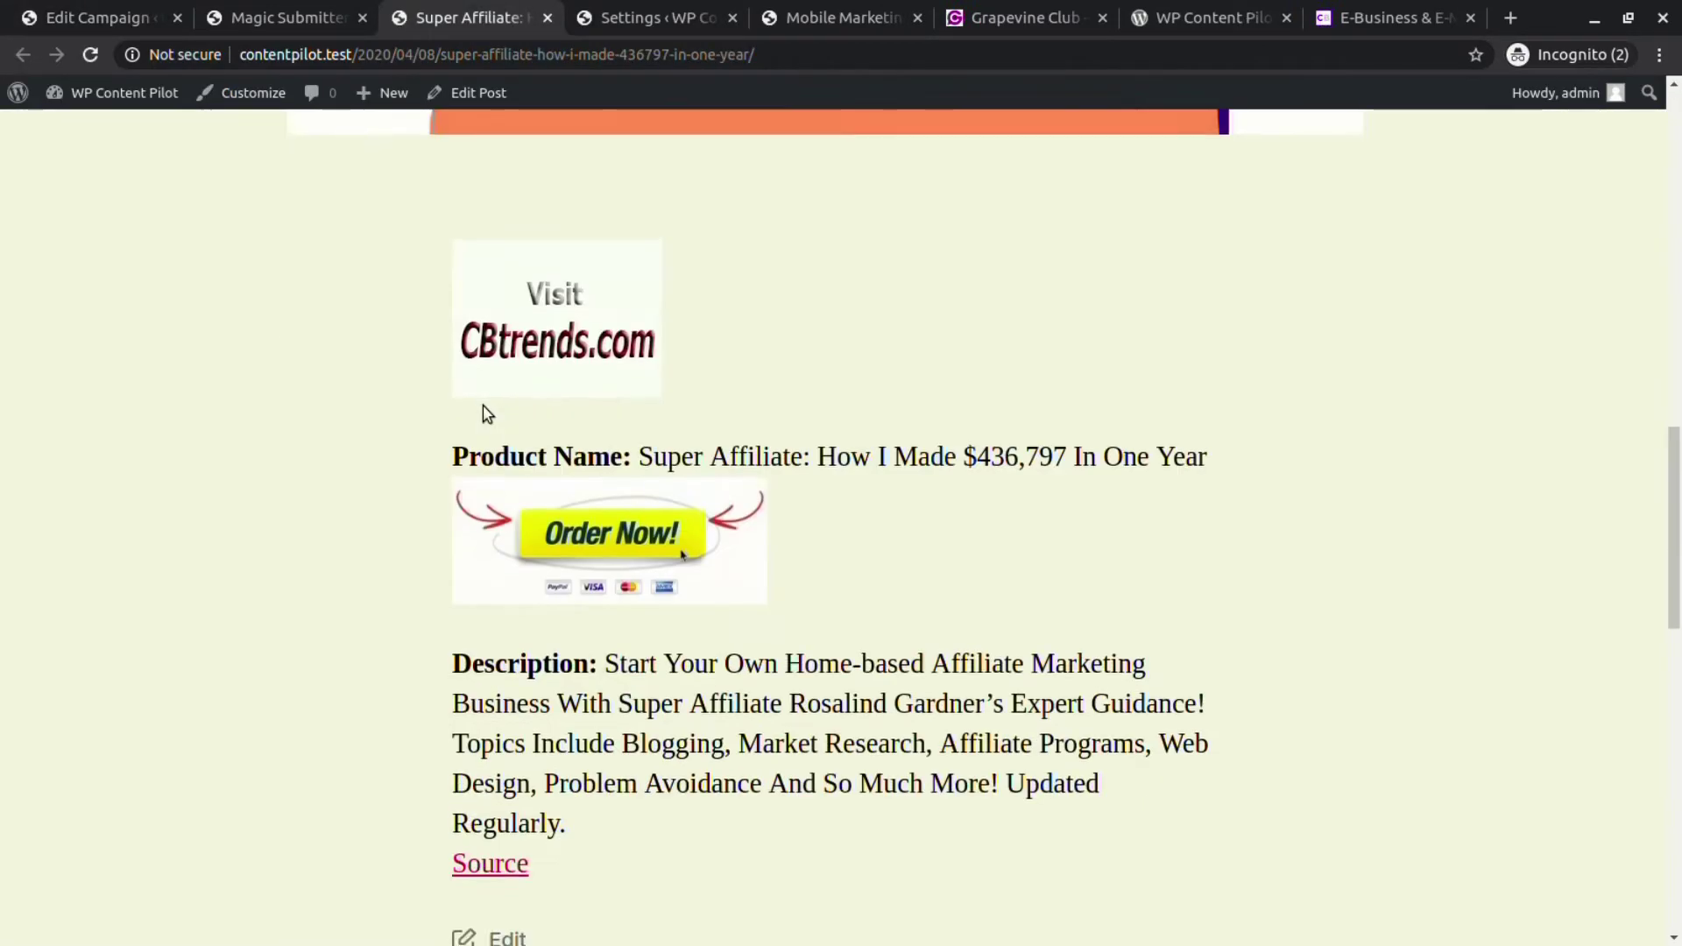
scroll(482, 405, "down", 5)
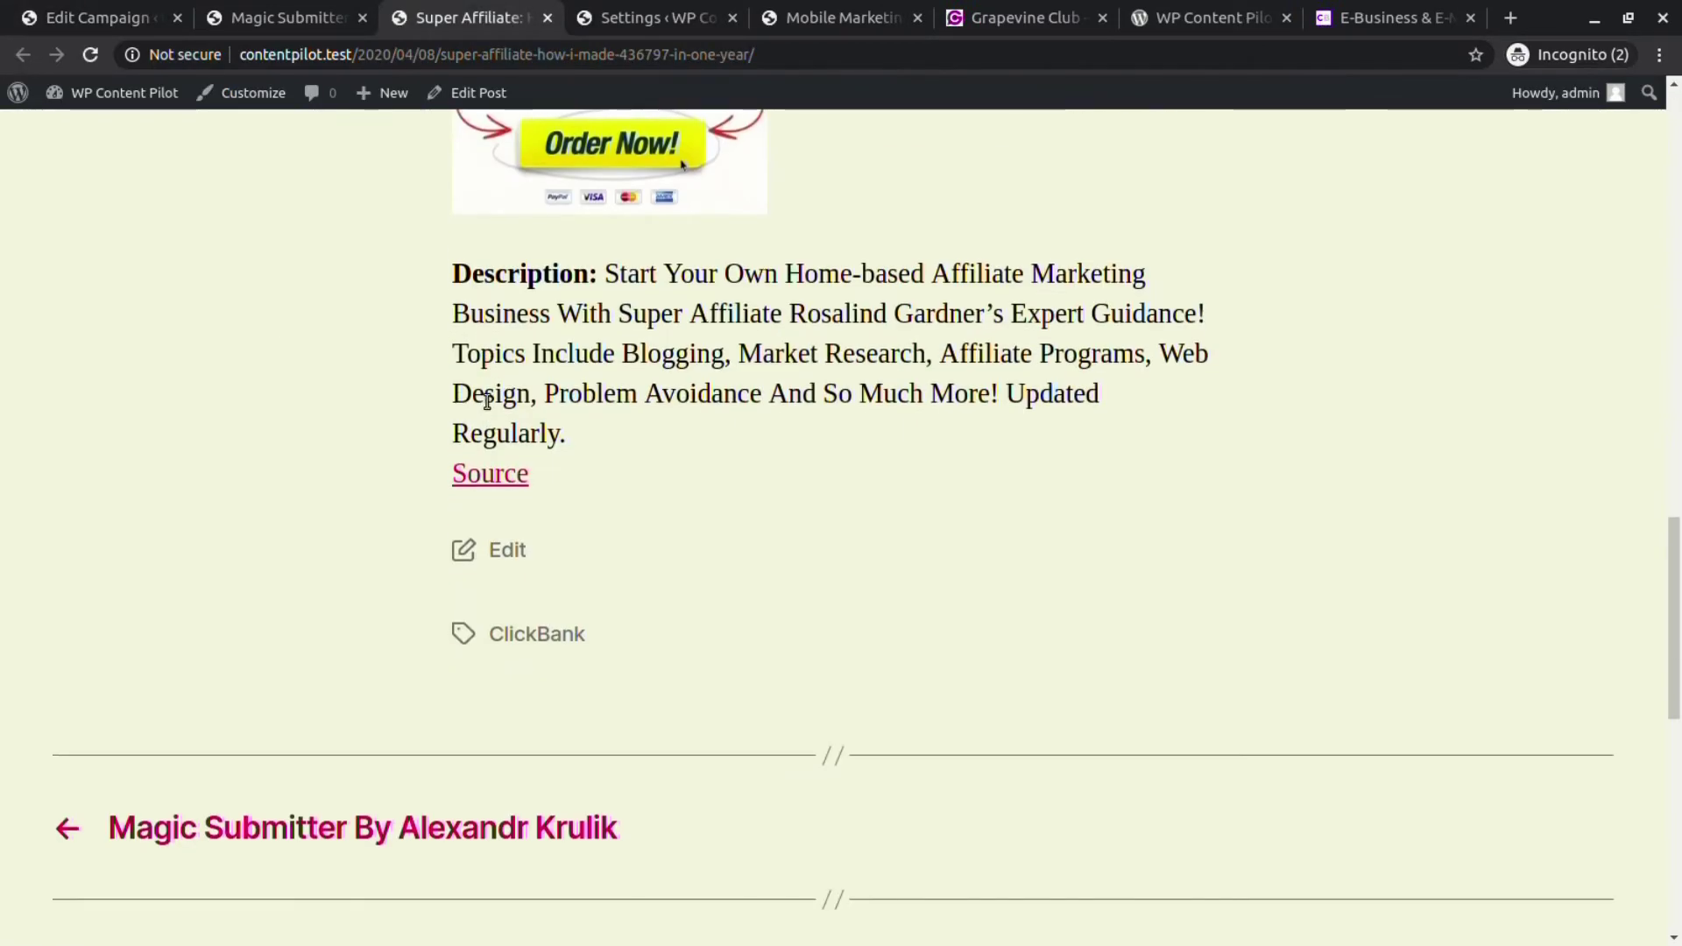
key("ctrl+shift+i")
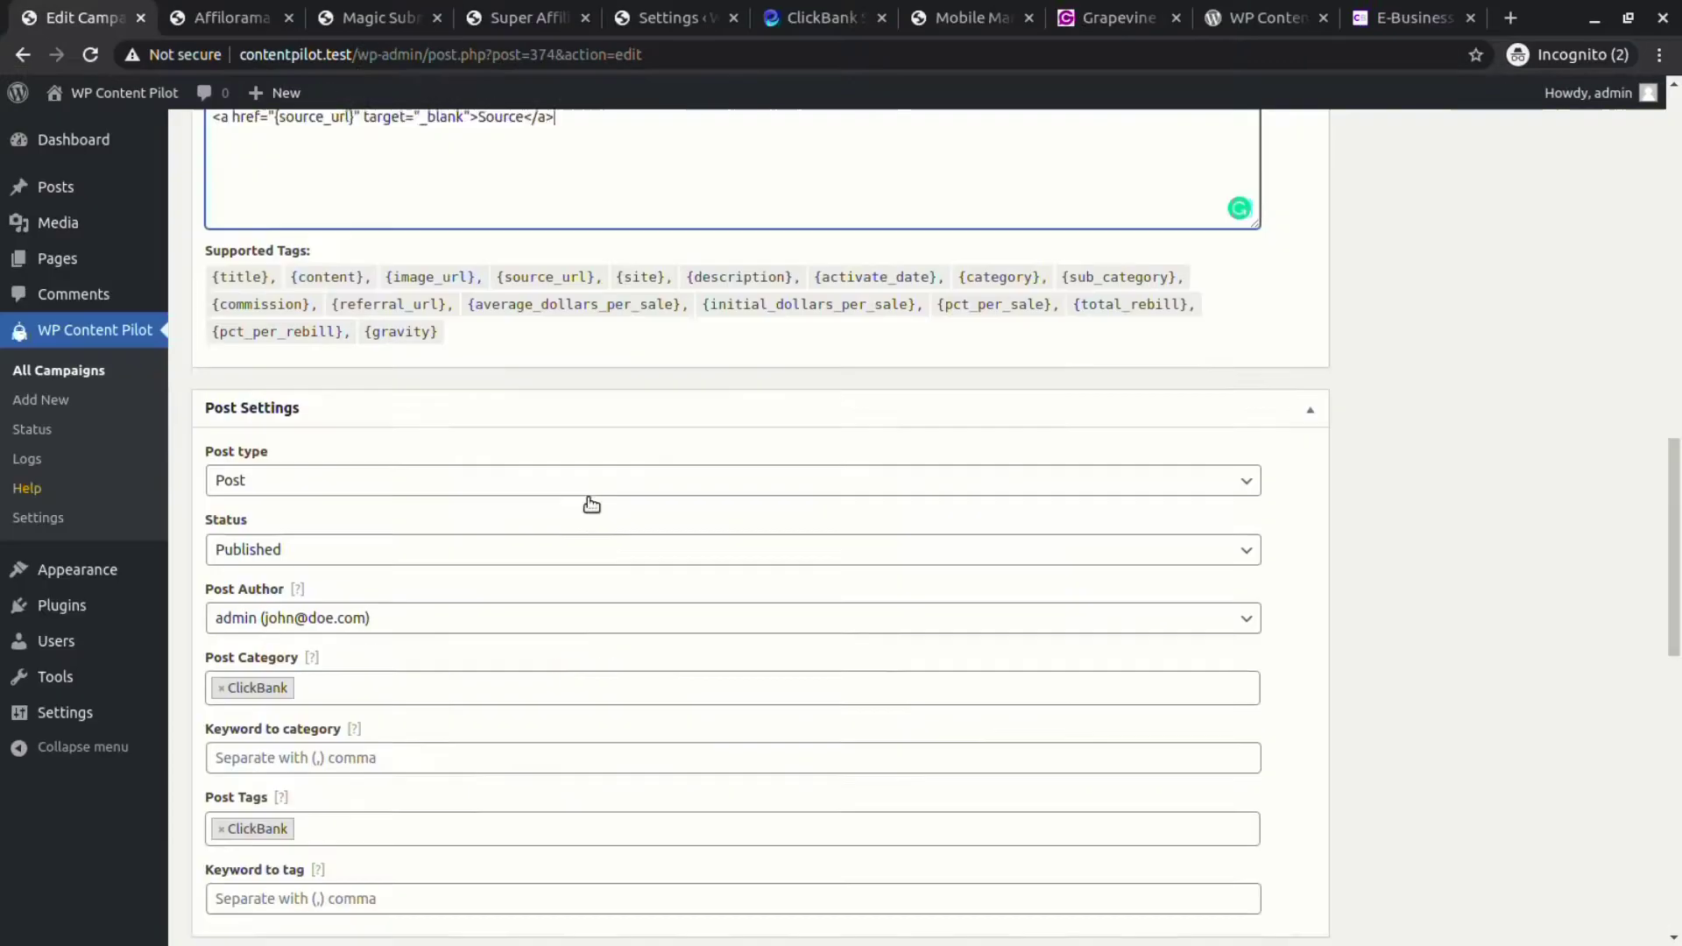
scroll(587, 493, "down", 3)
scroll(584, 488, "down", 1)
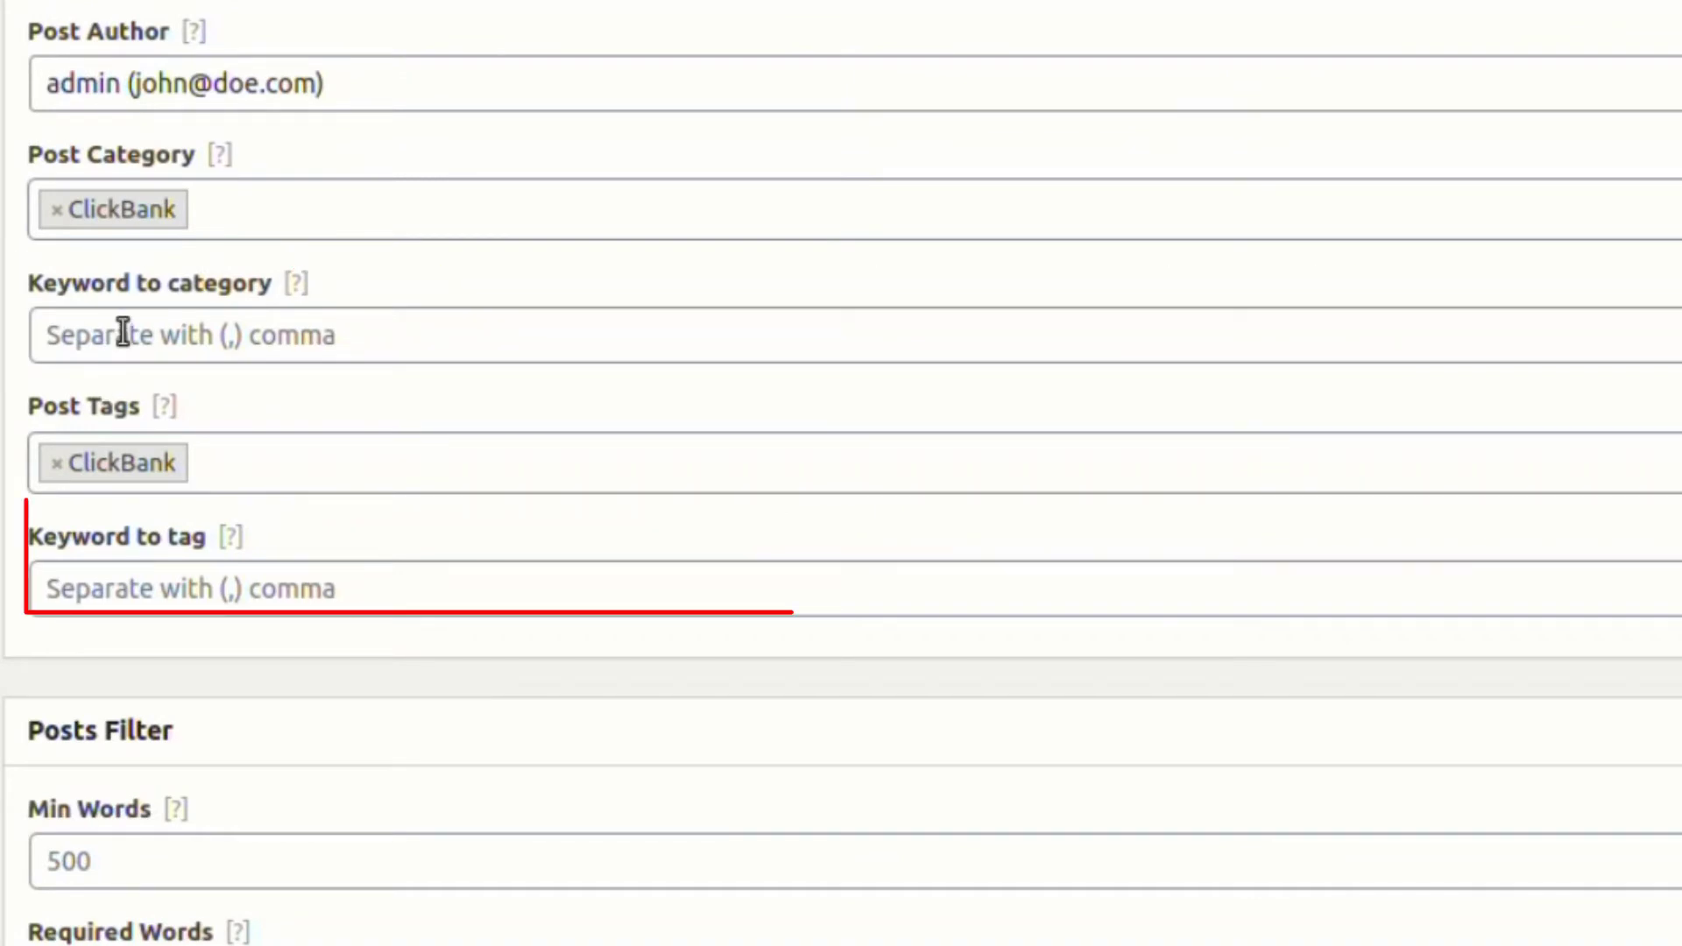
Enter 'online' as the keyword-to-category, keyword-to-tag and required word.
left_click(122, 331)
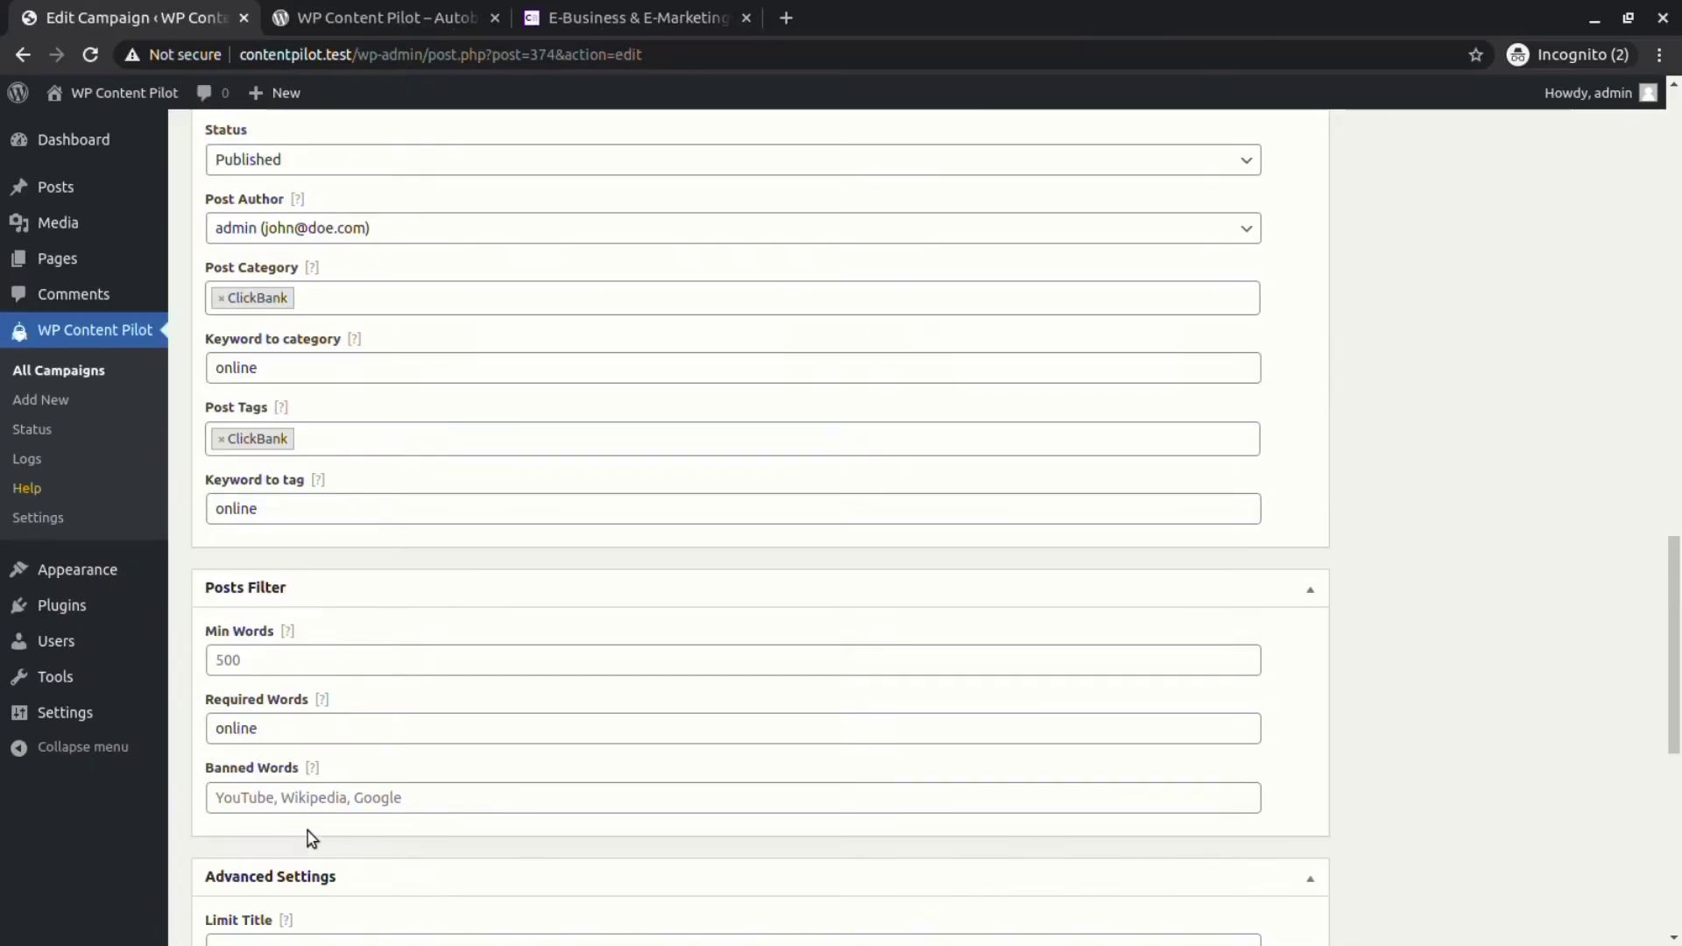
left_click(276, 728)
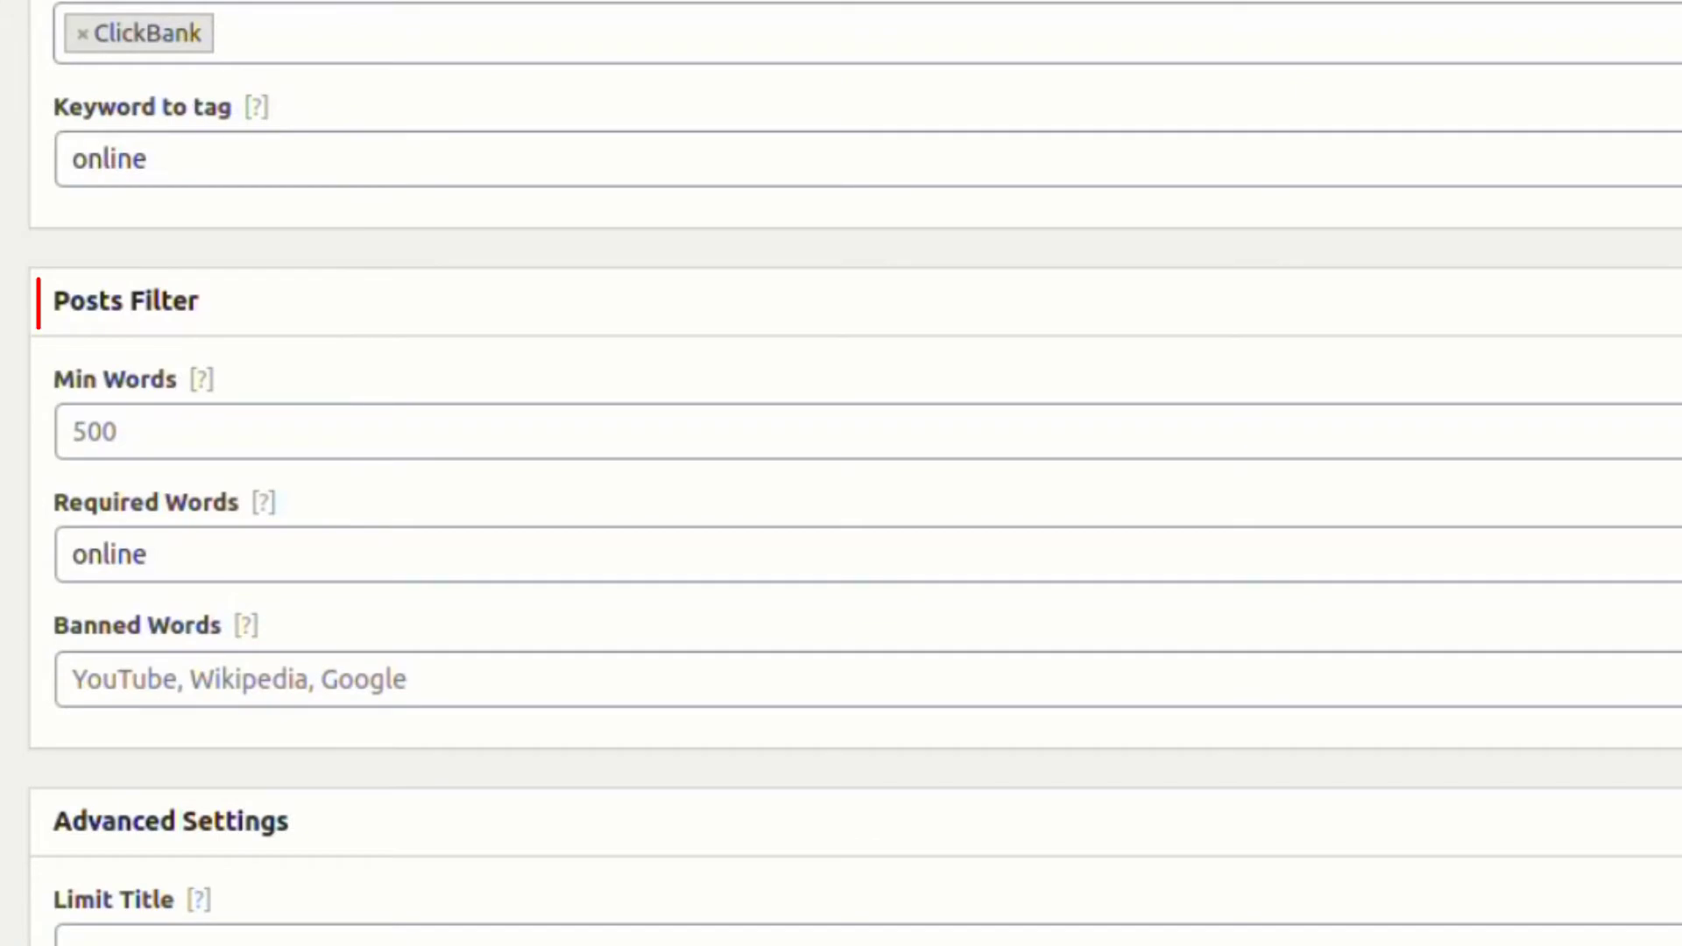
left_click(118, 184)
left_click(268, 576)
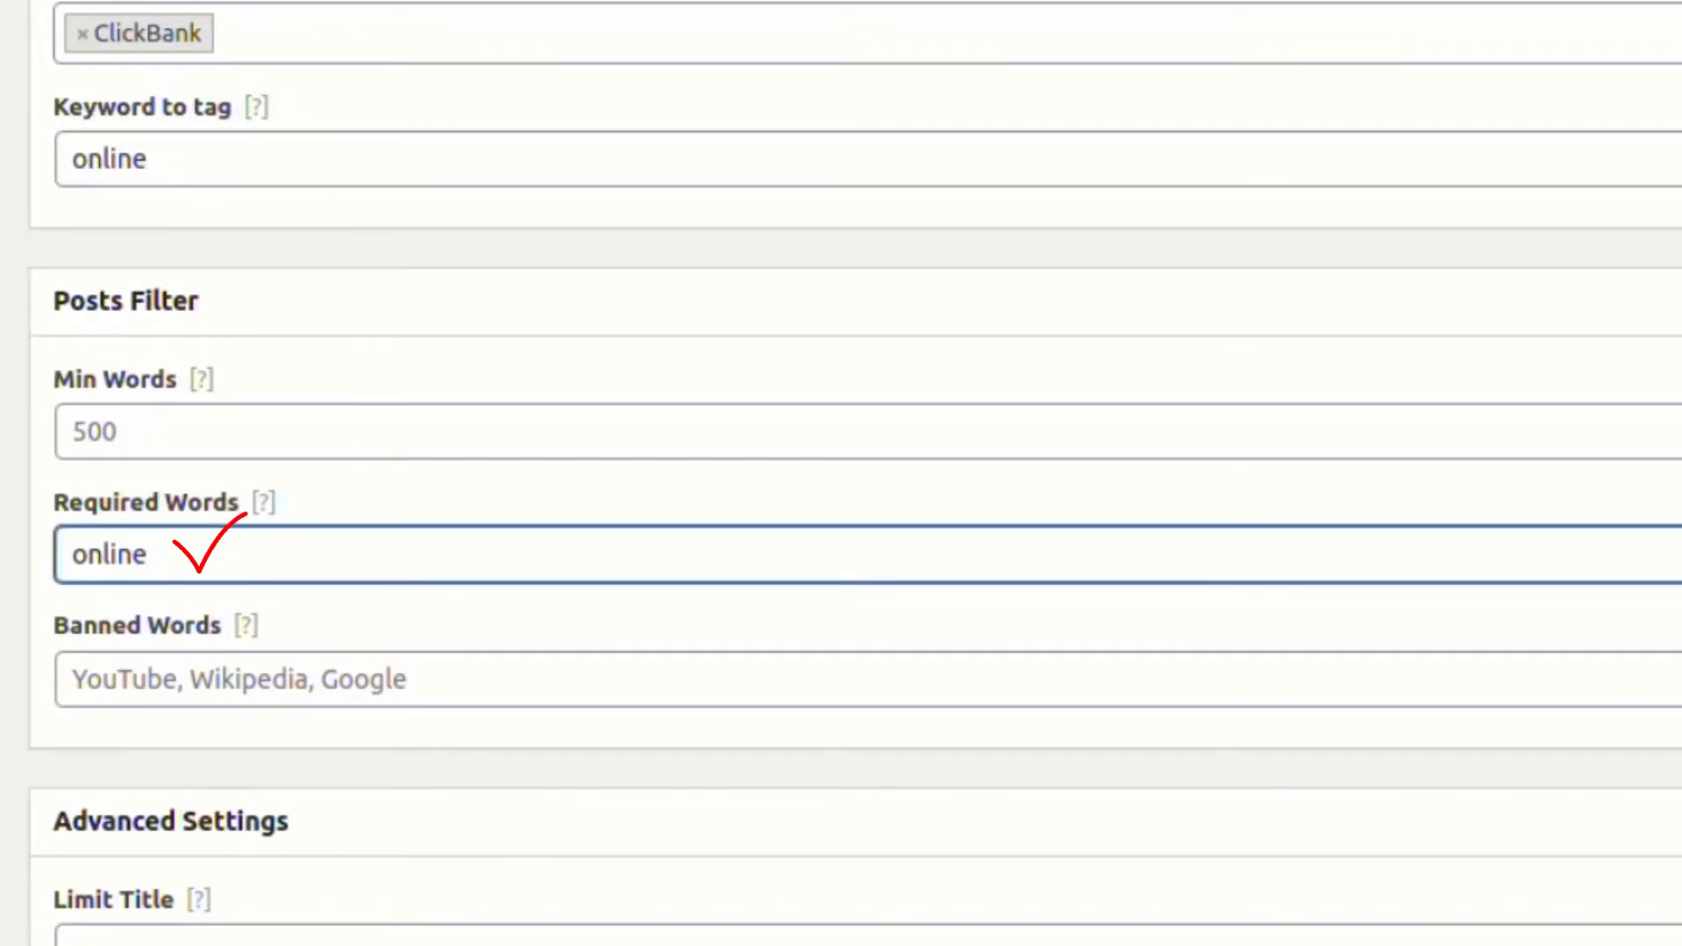
scroll(268, 576, "up", 10)
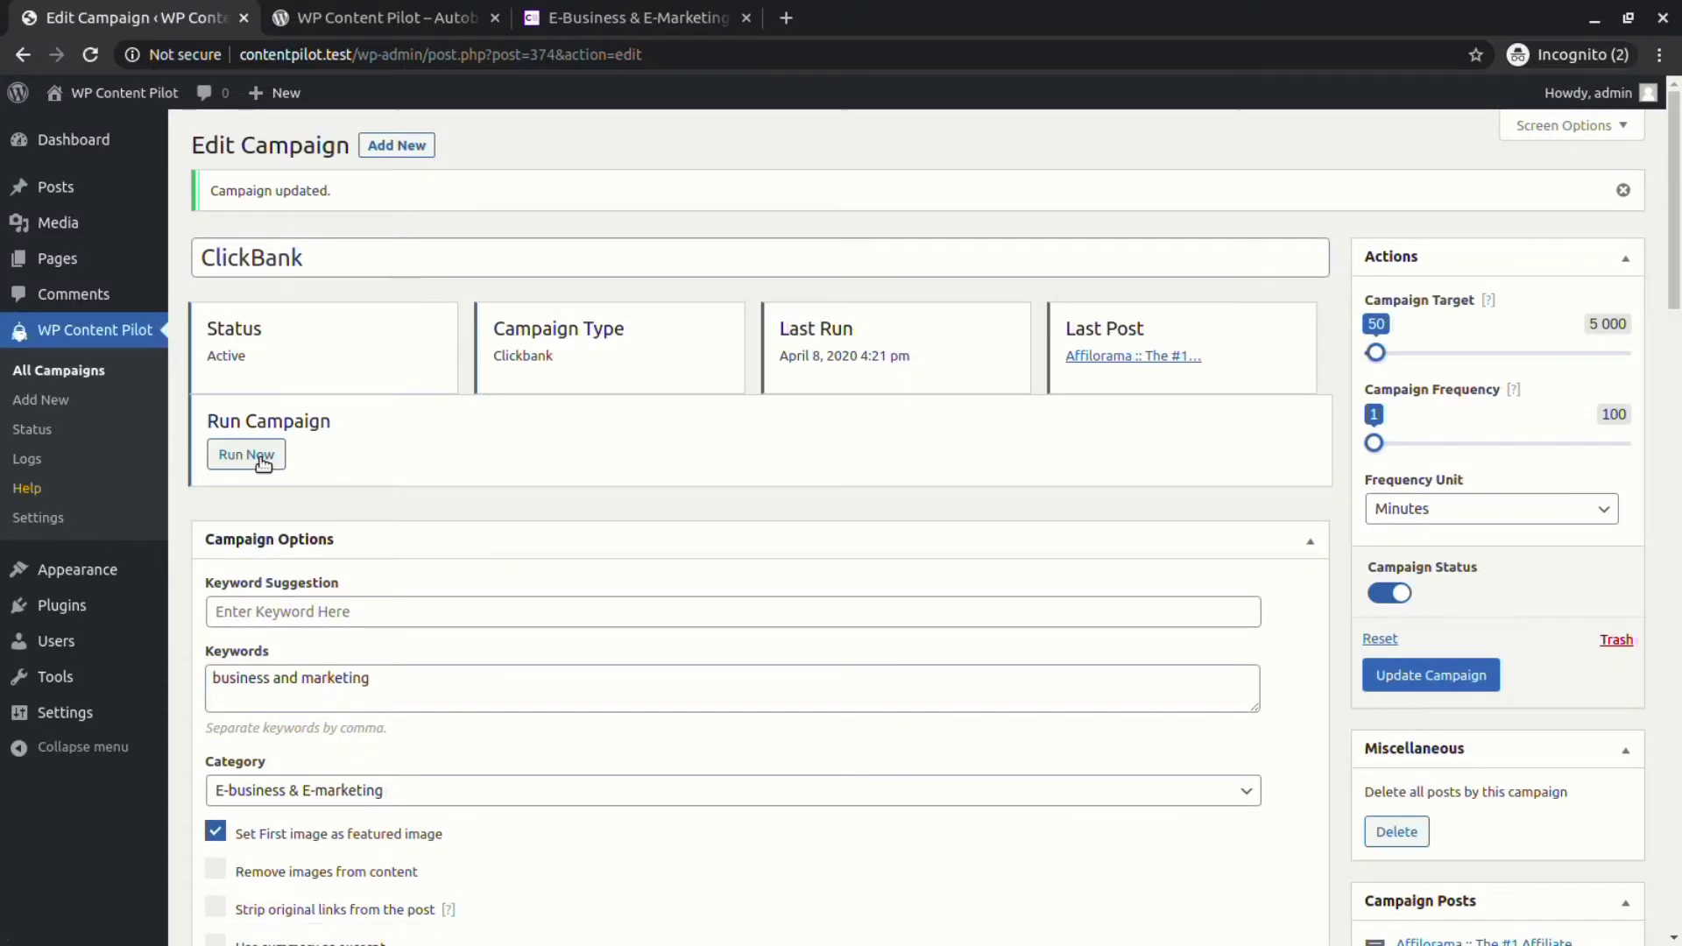
Save, then review the generated 'The Strictly Health PLR Articles Pack Vol.1' post in a new tab.
left_click(127, 60)
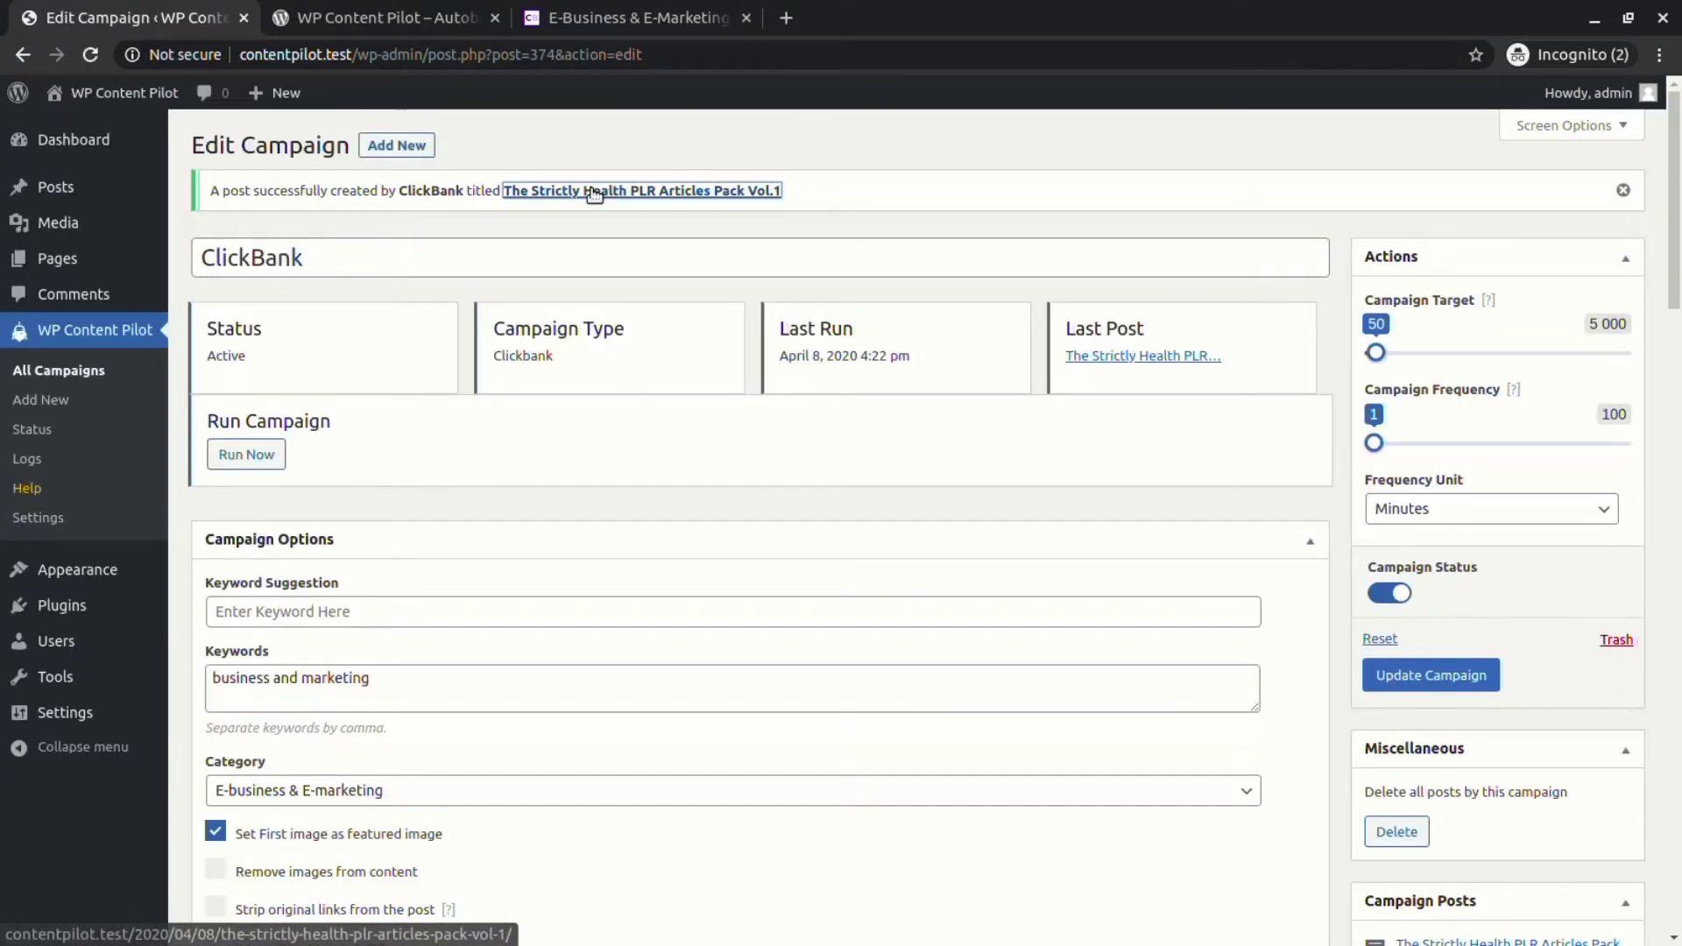
middle_click(595, 192)
left_click(385, 18)
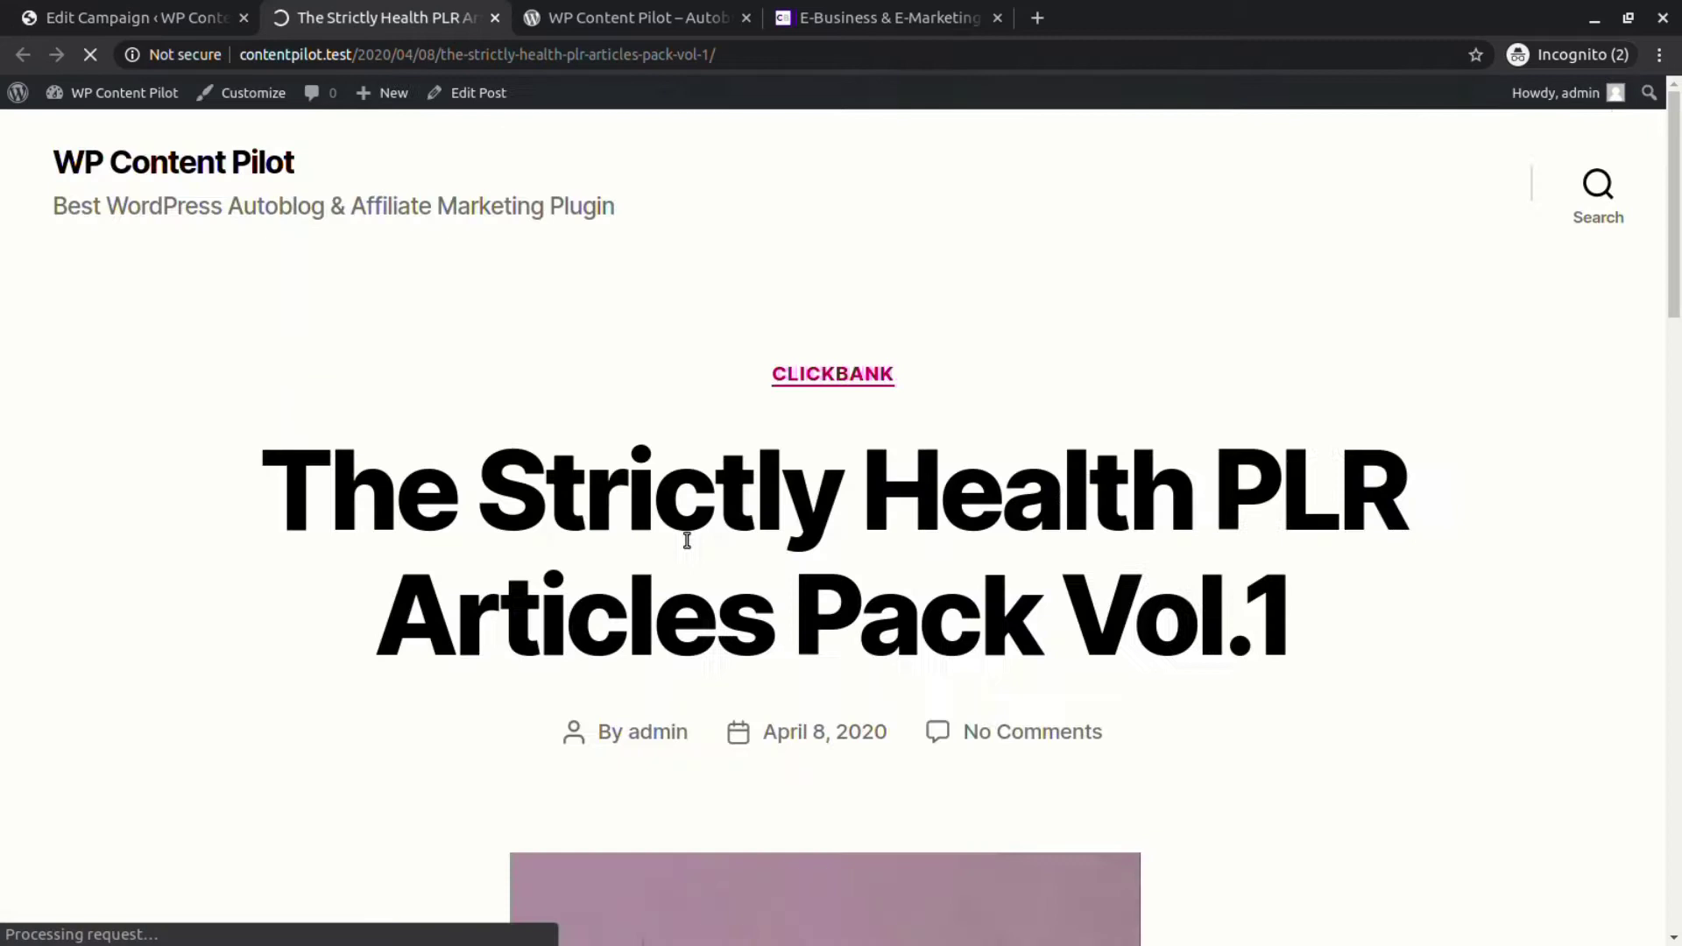
scroll(687, 538, "down", 15)
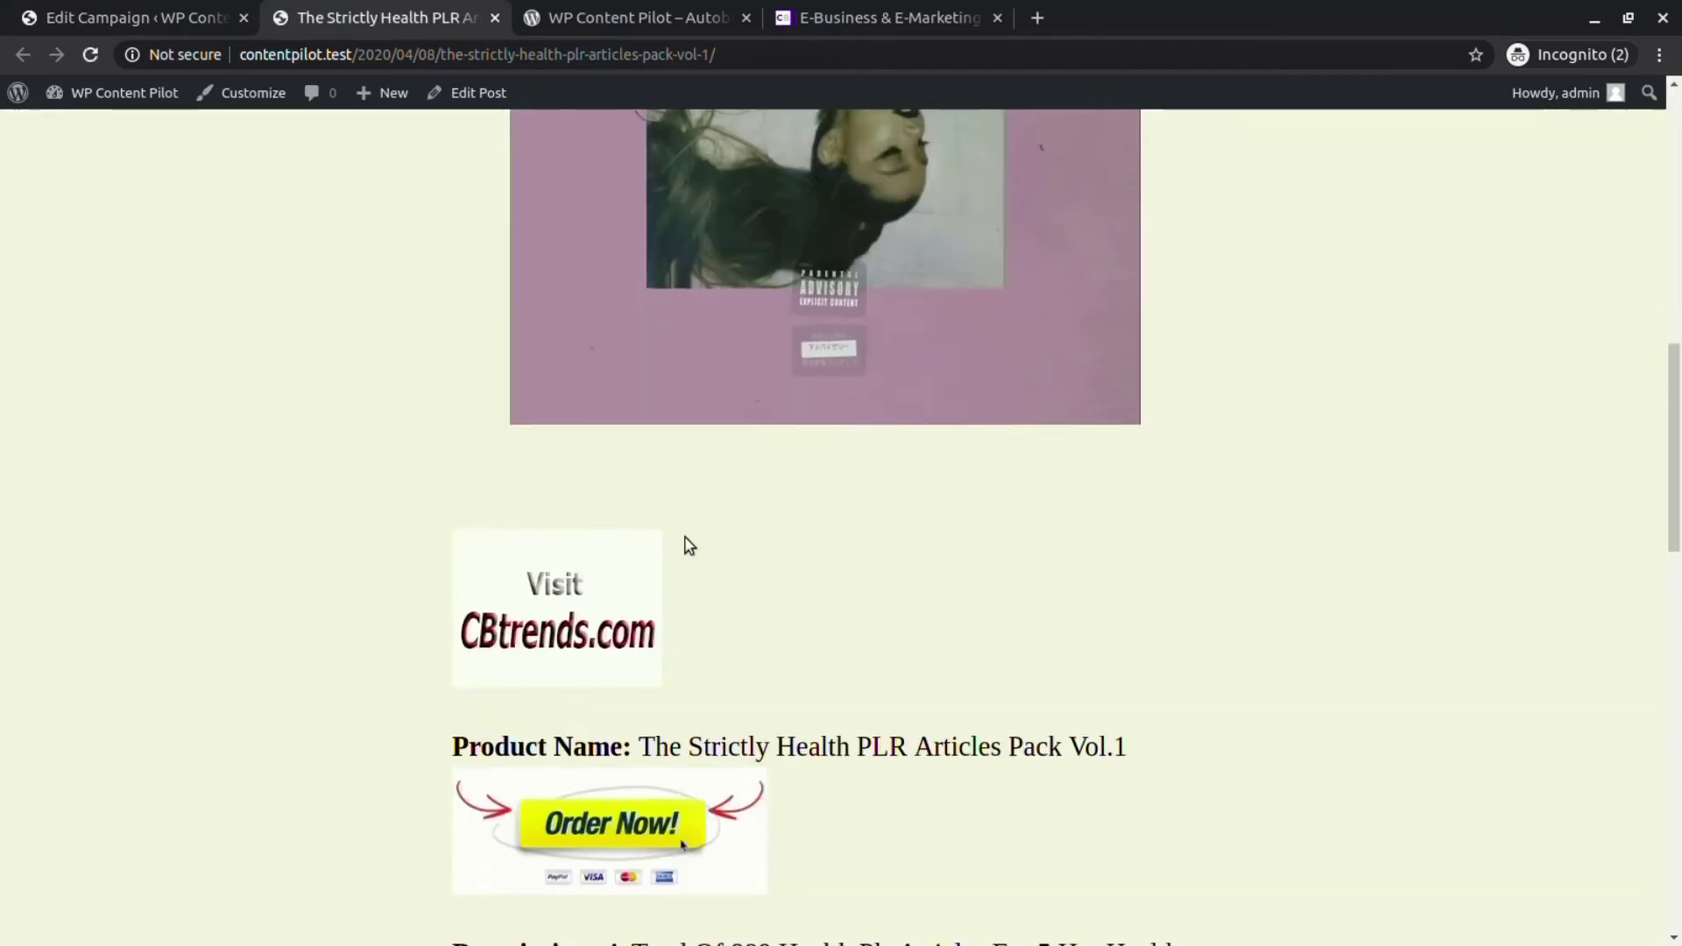
scroll(686, 543, "down", 3)
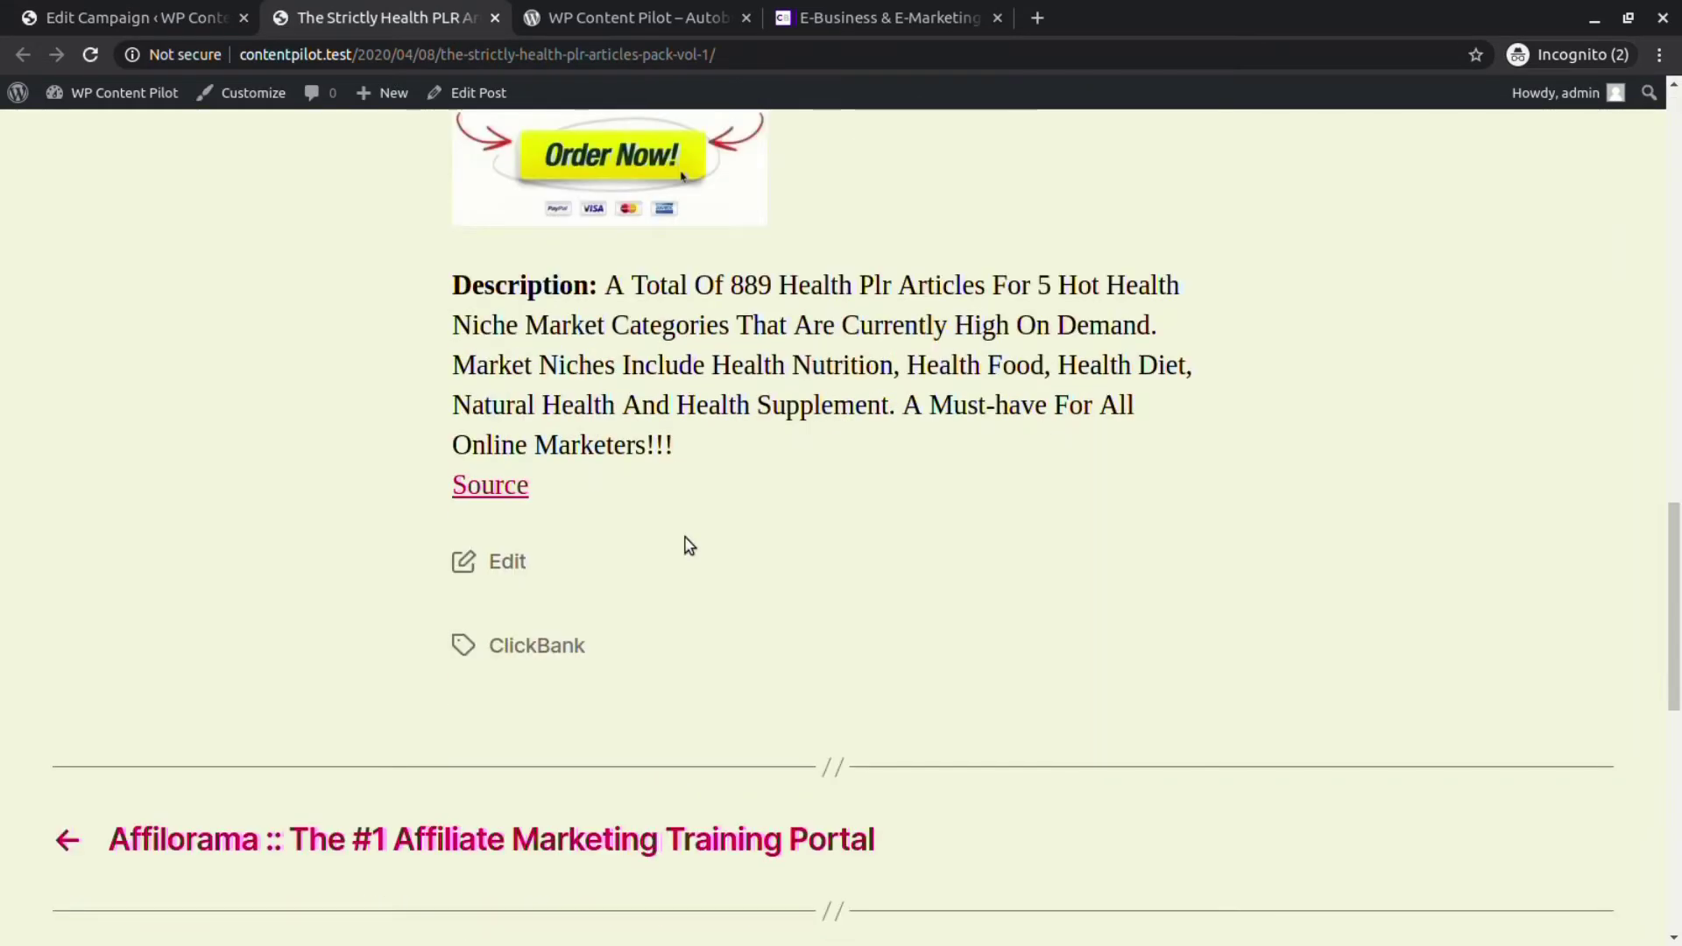
left_click(201, 19)
Limit post titles to 3 words and run the campaign for a new post.
scroll(679, 509, "down", 20)
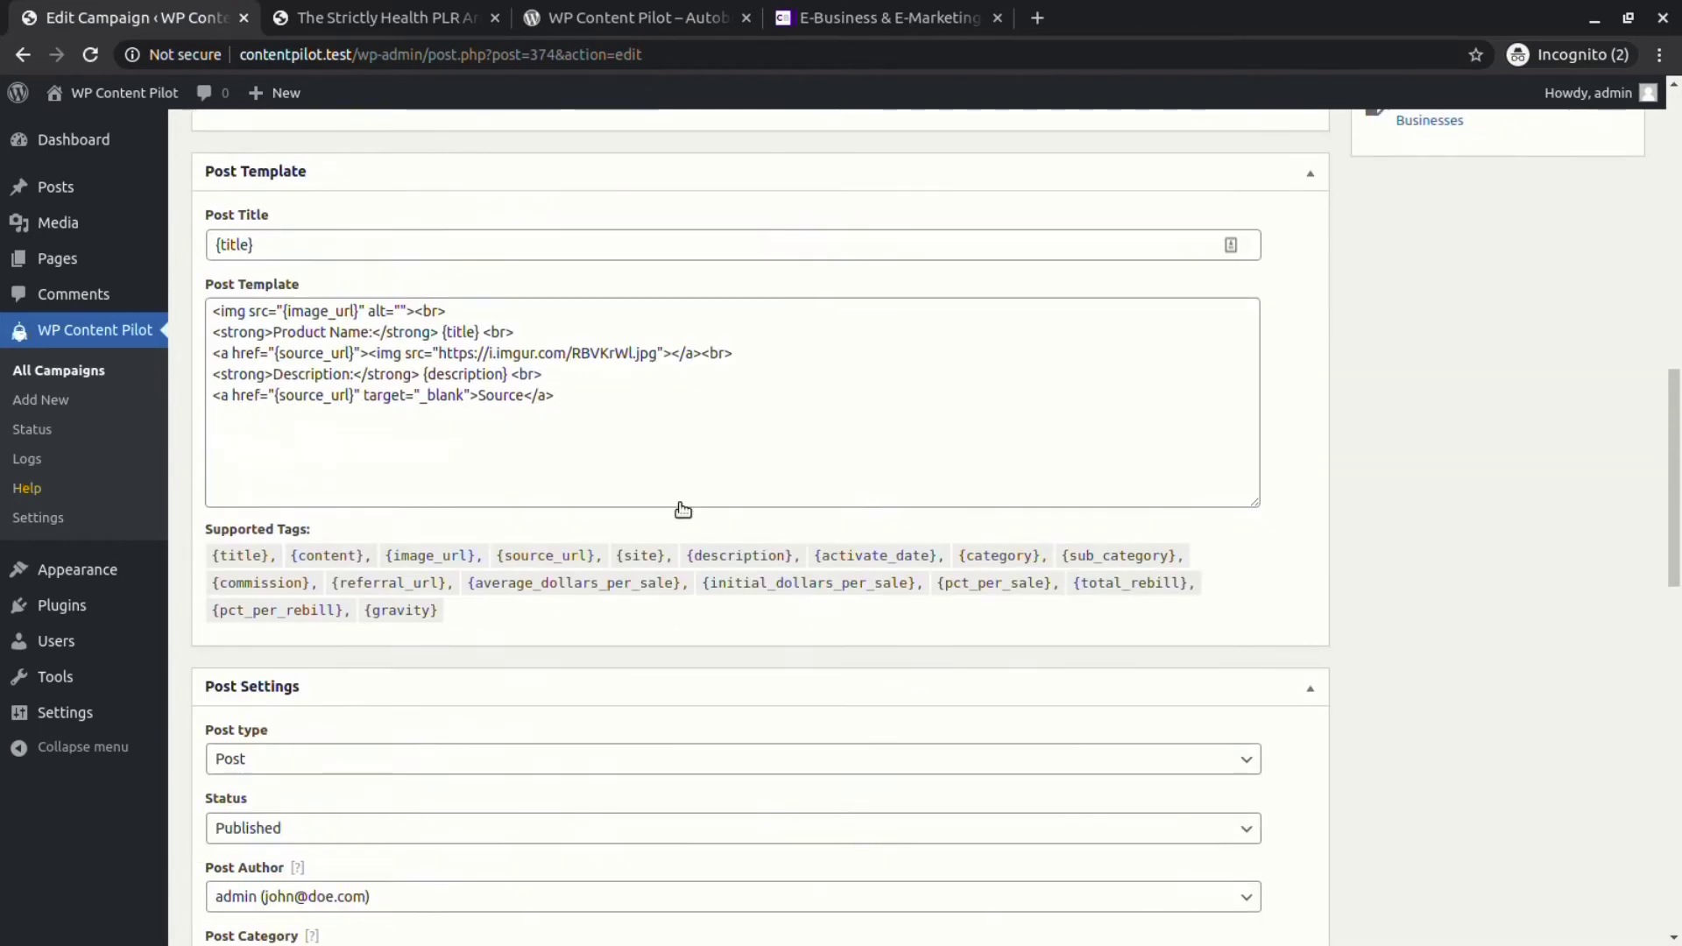
scroll(683, 509, "down", 3)
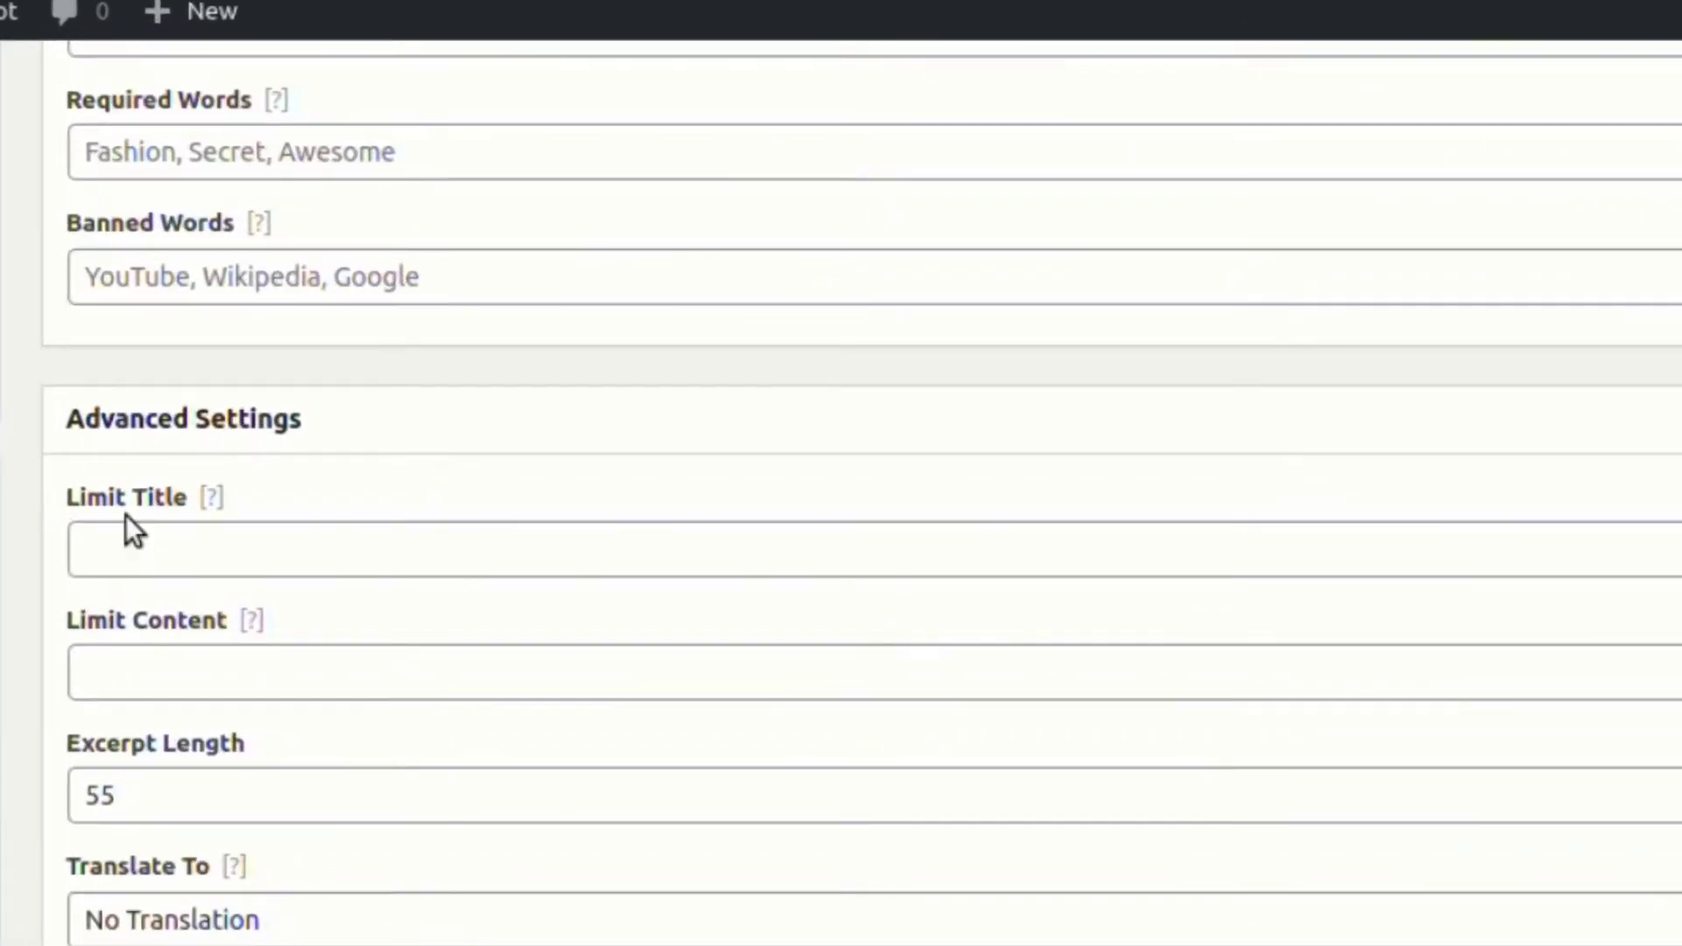
left_click(118, 549)
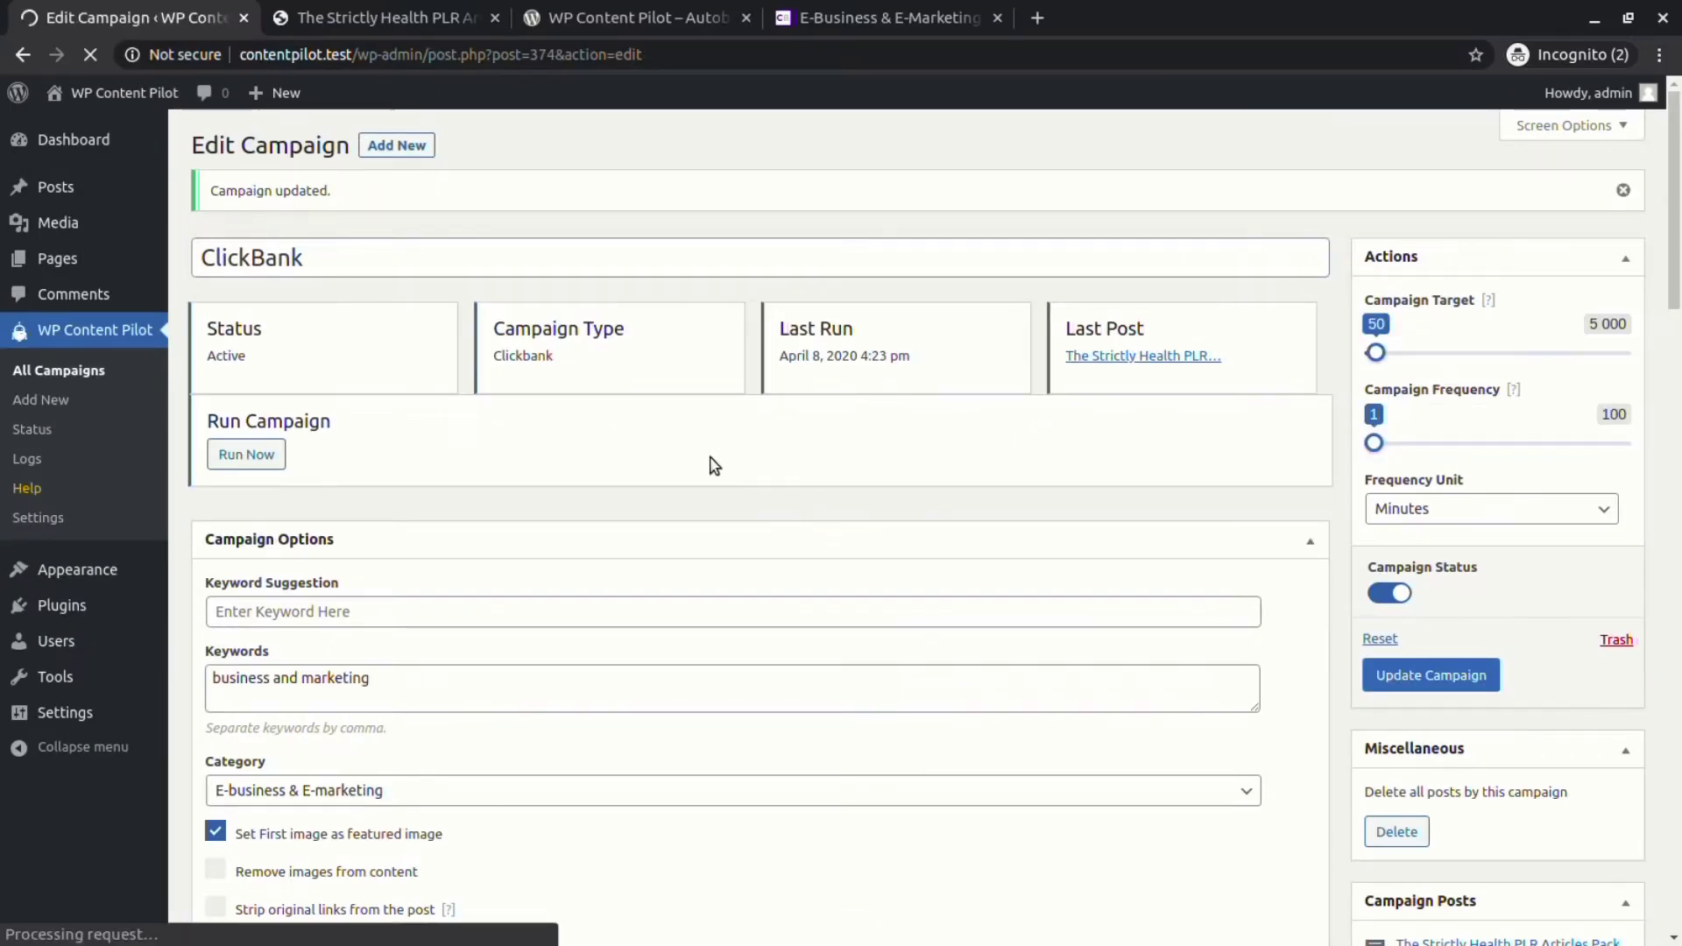
left_click(249, 458)
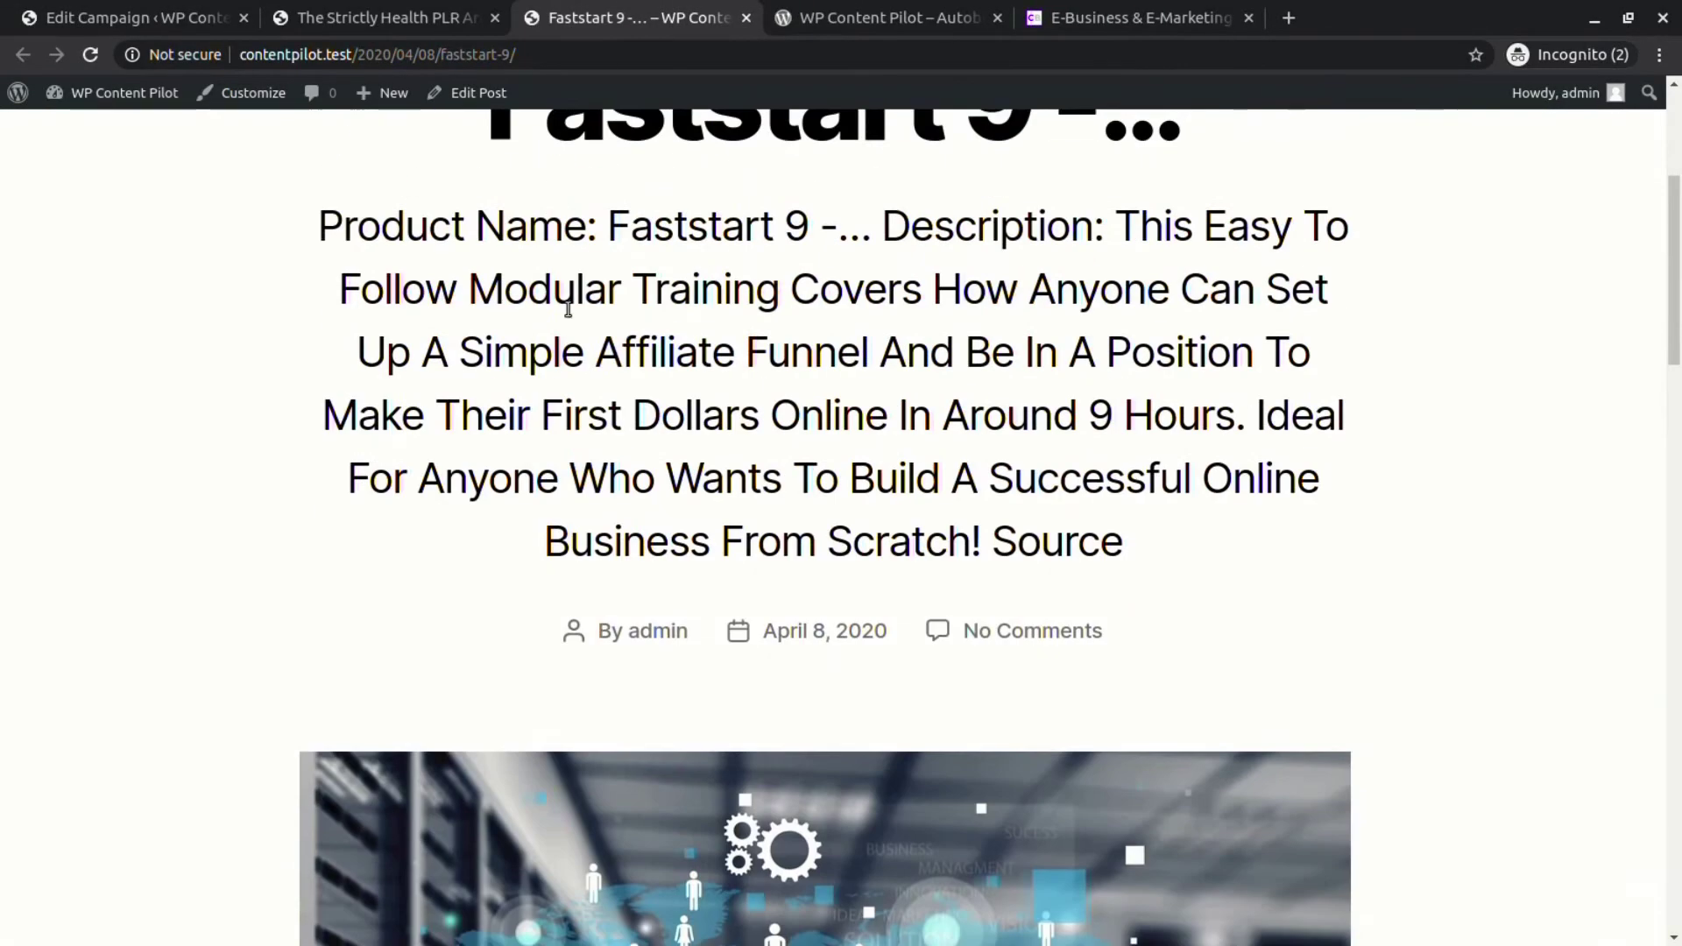
left_click_drag(554, 289, 1080, 478)
left_click(176, 18)
Change the excerpt length from 55 to 10, update, run, and check the Easyvideosuite post.
scroll(233, 388, "down", 5)
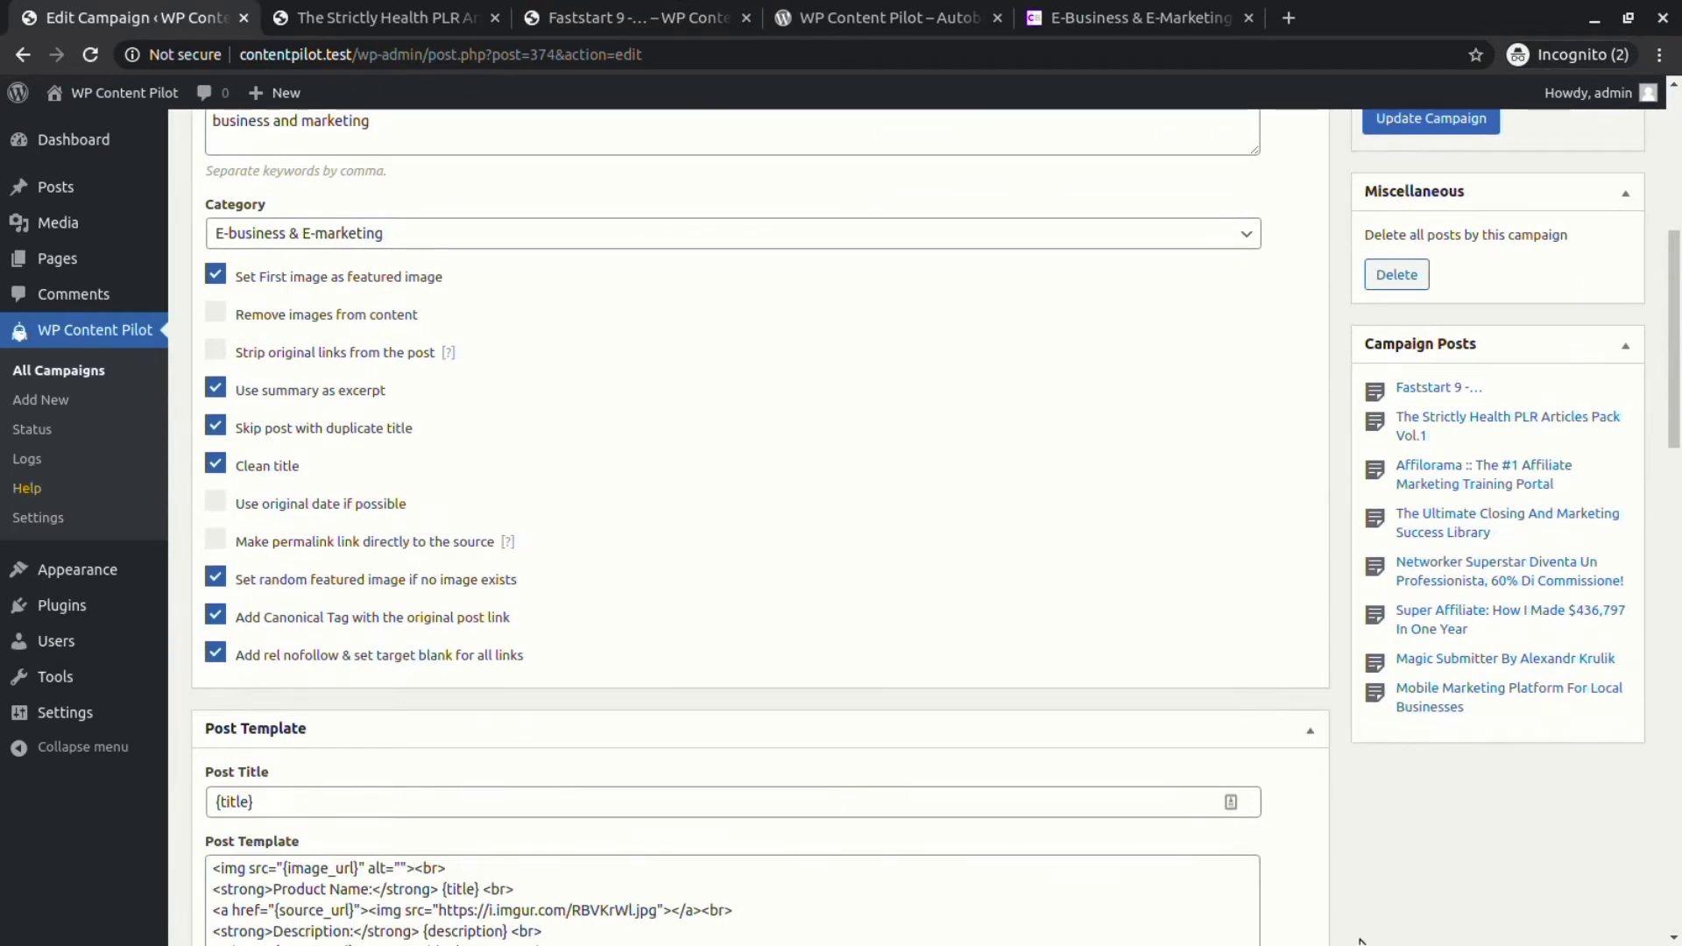
scroll(1359, 939, "down", 8)
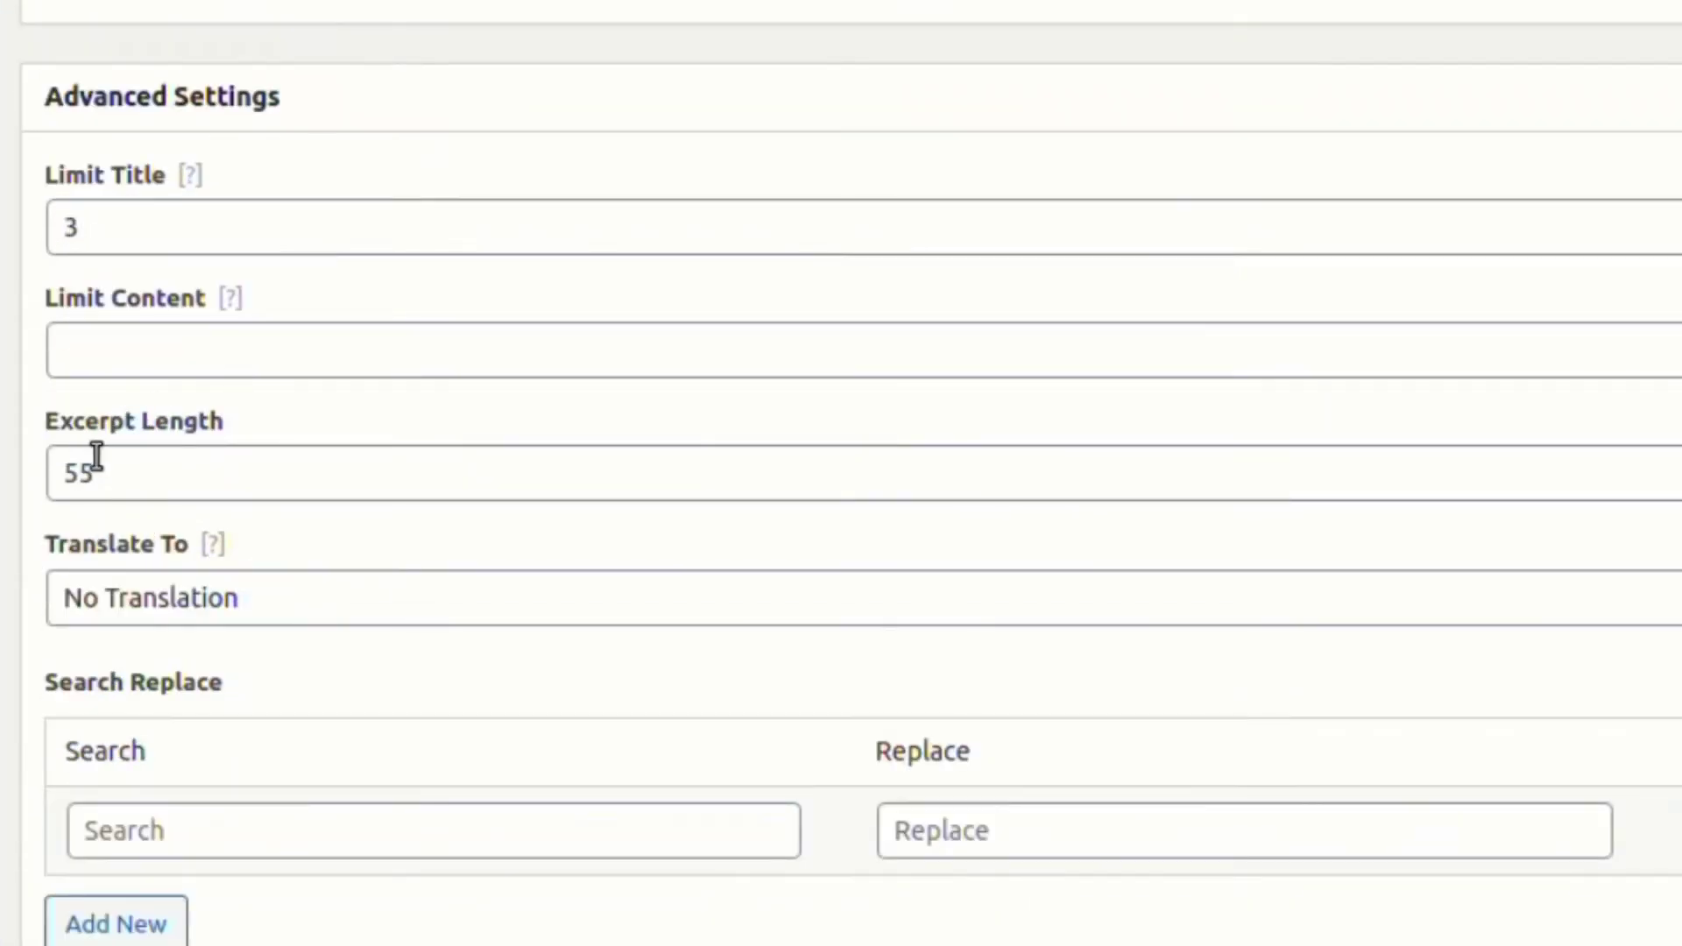
left_click_drag(70, 478, 130, 474)
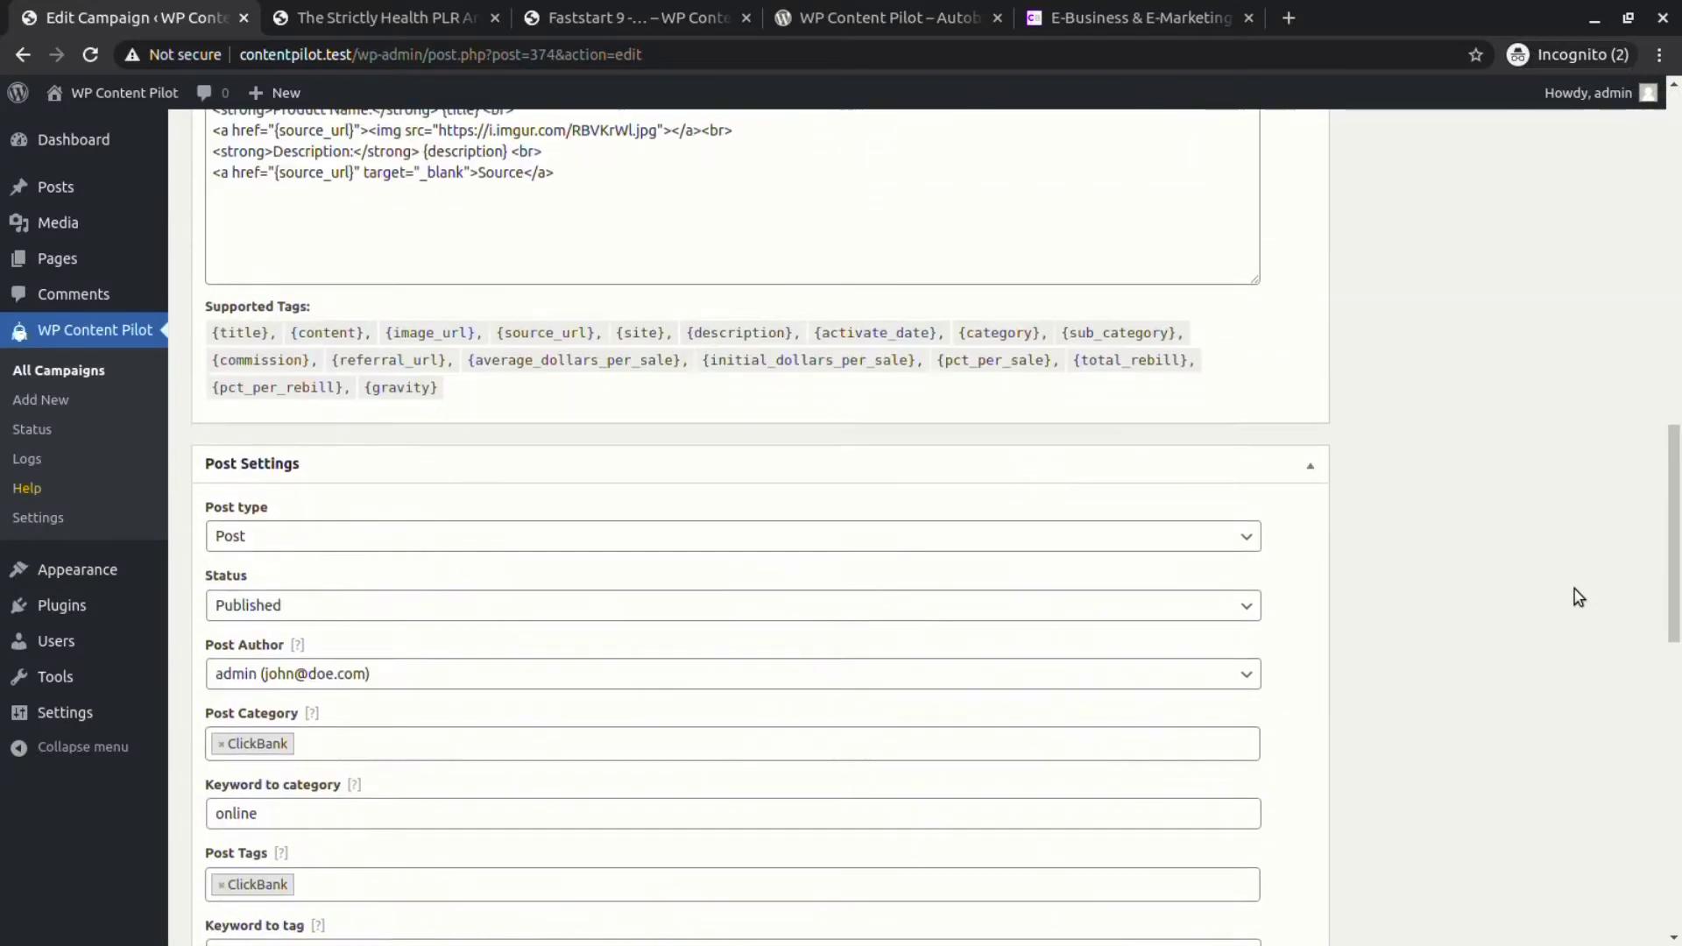
scroll(1576, 593, "up", 15)
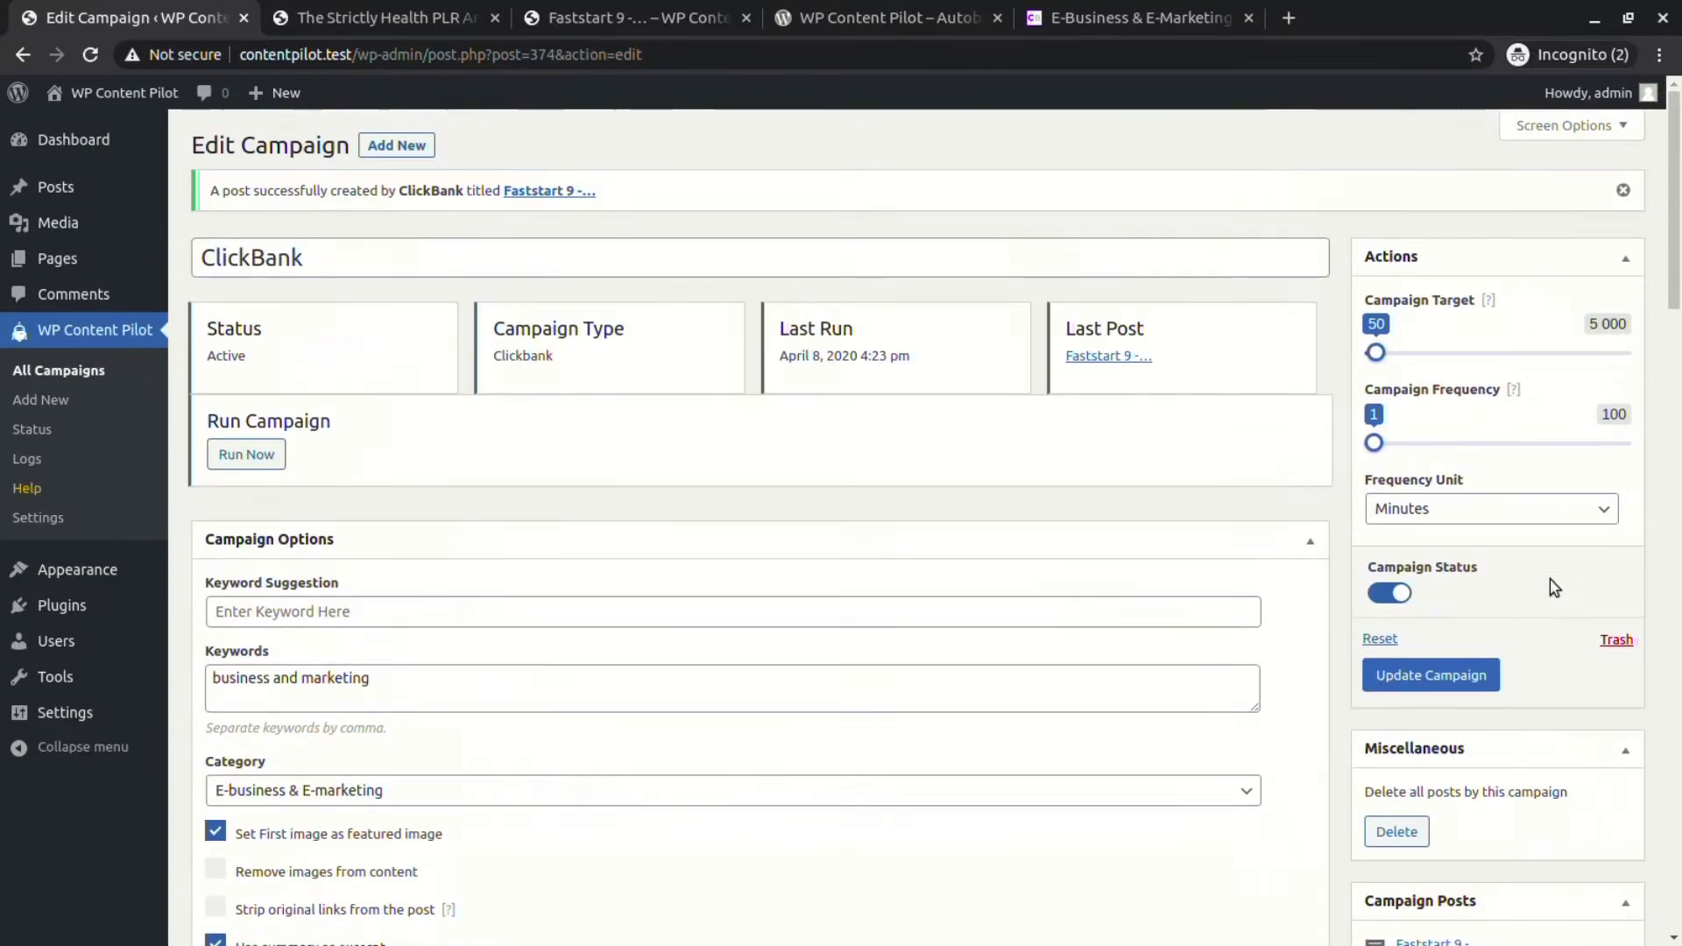
left_click(1434, 676)
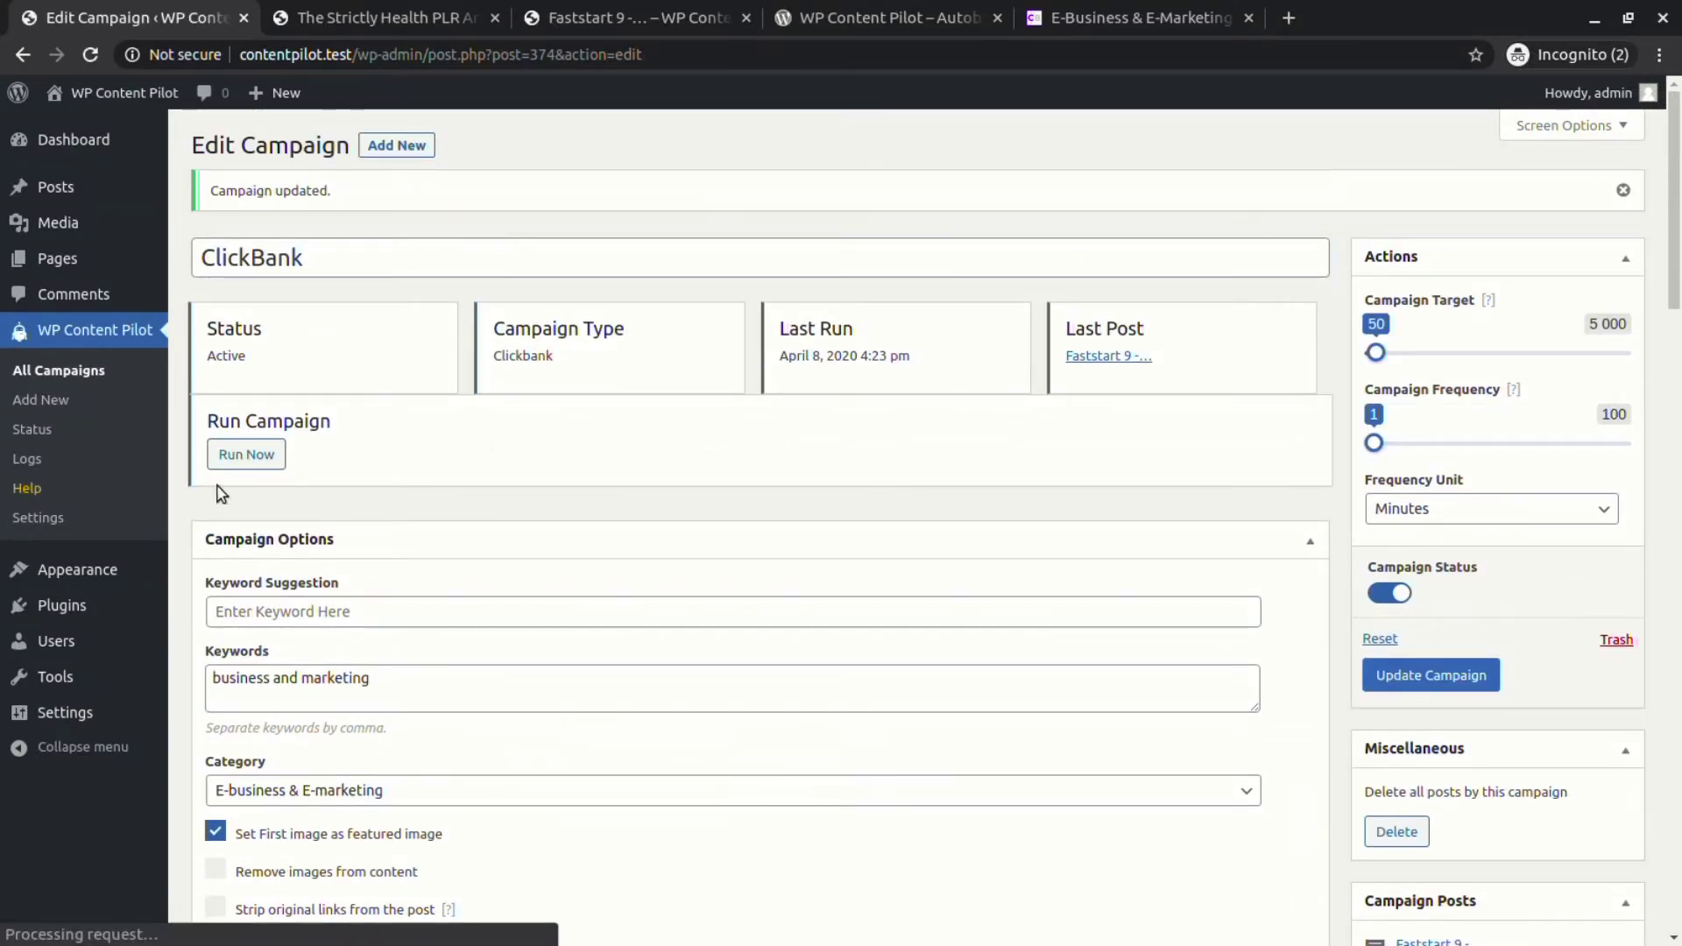
left_click(247, 454)
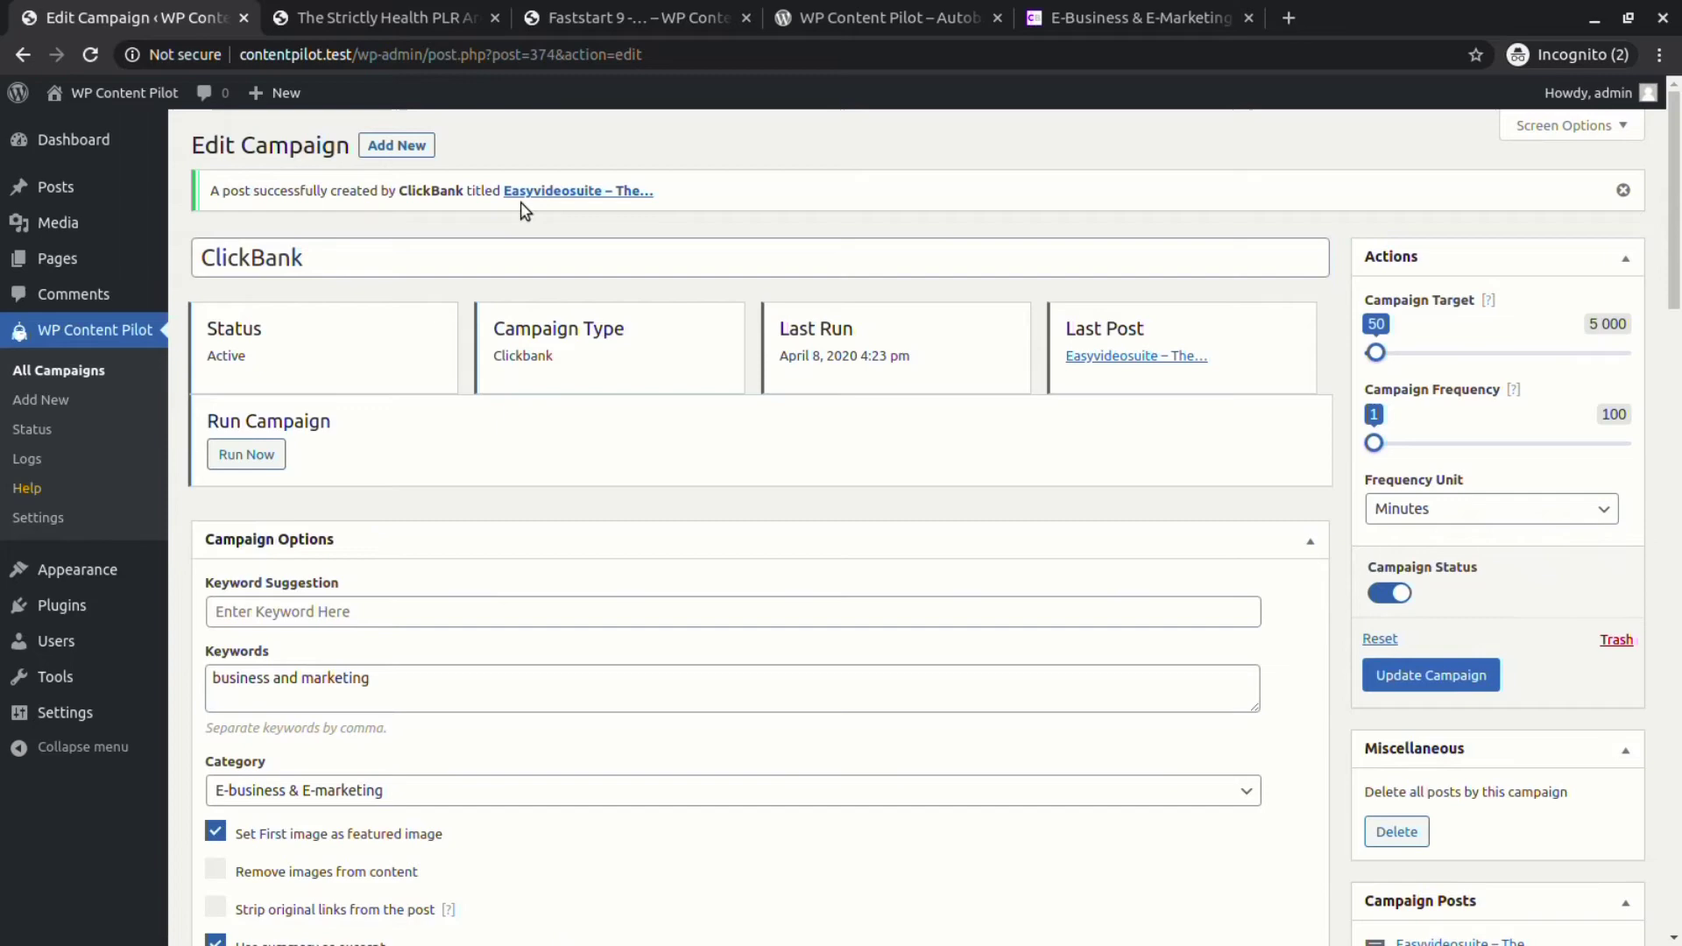
left_click(552, 191)
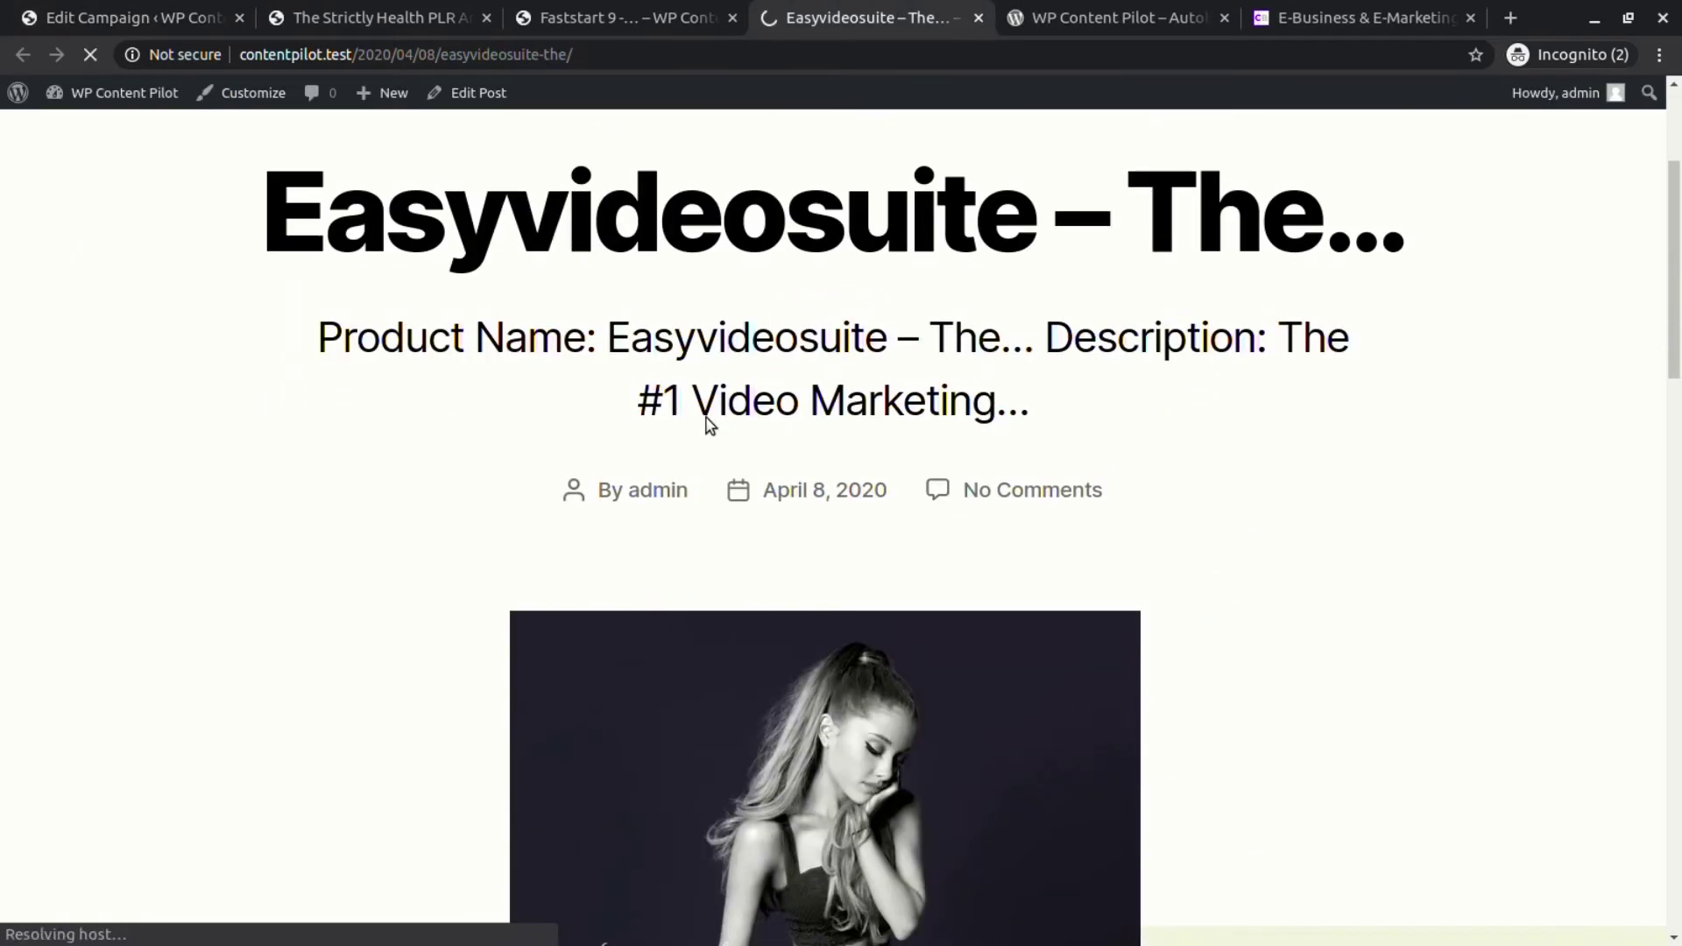
scroll(1199, 420, "down", 15)
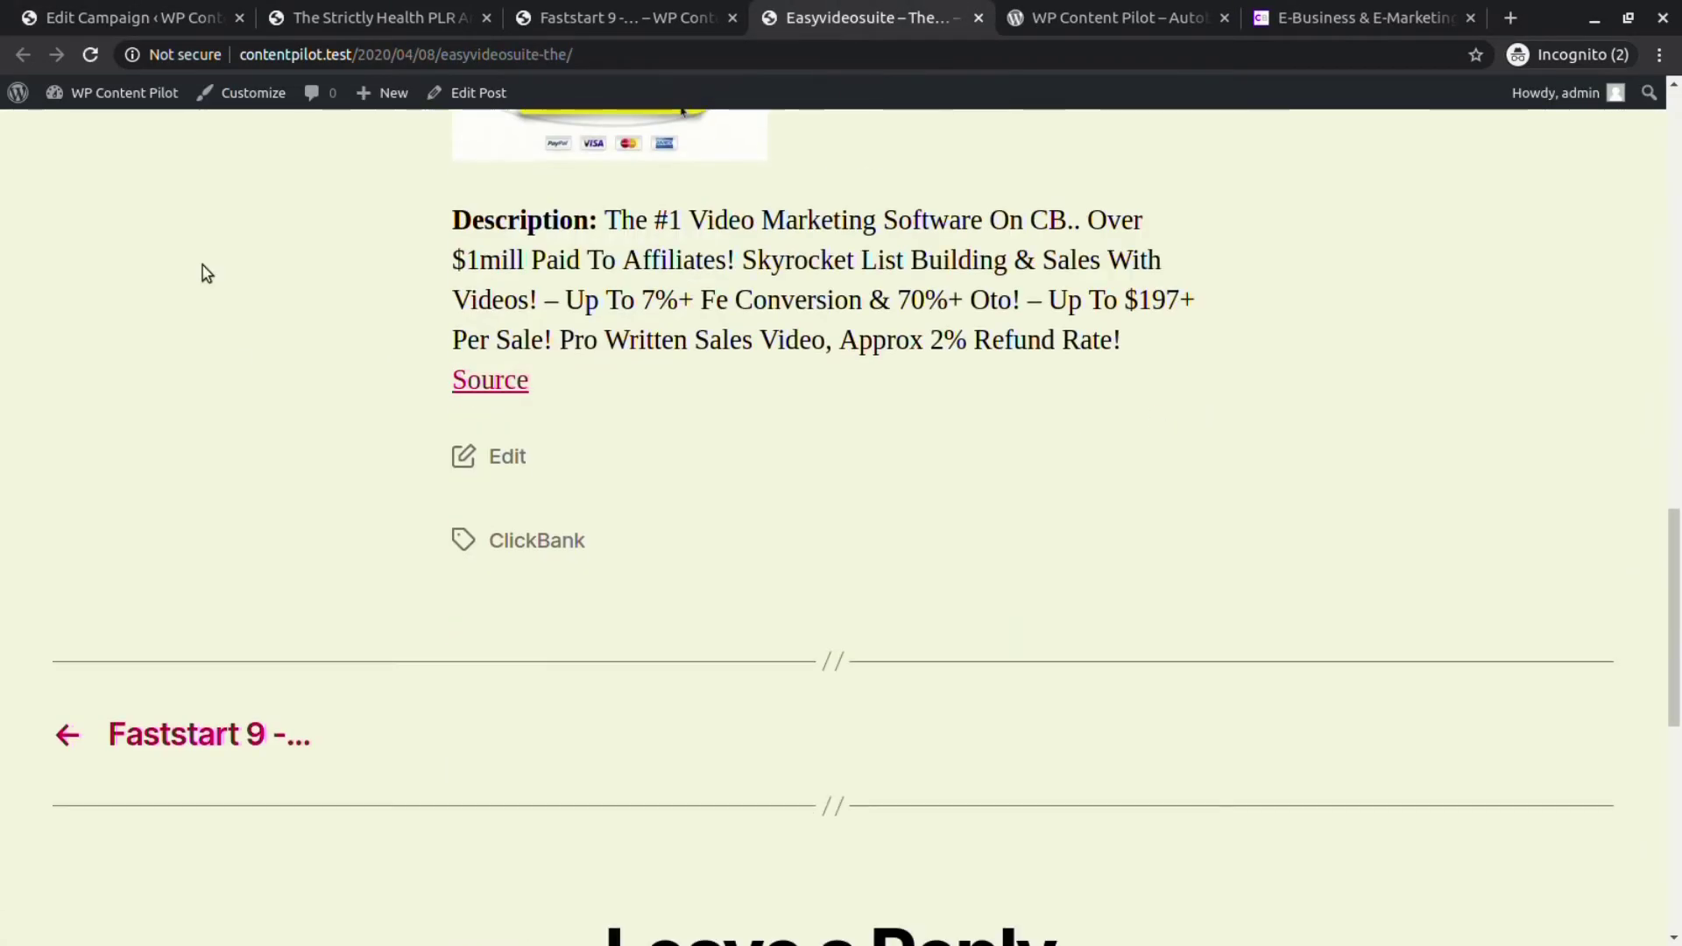
left_click(175, 18)
Clear the Limit Title field and set Translate To to Russian.
scroll(815, 392, "down", 15)
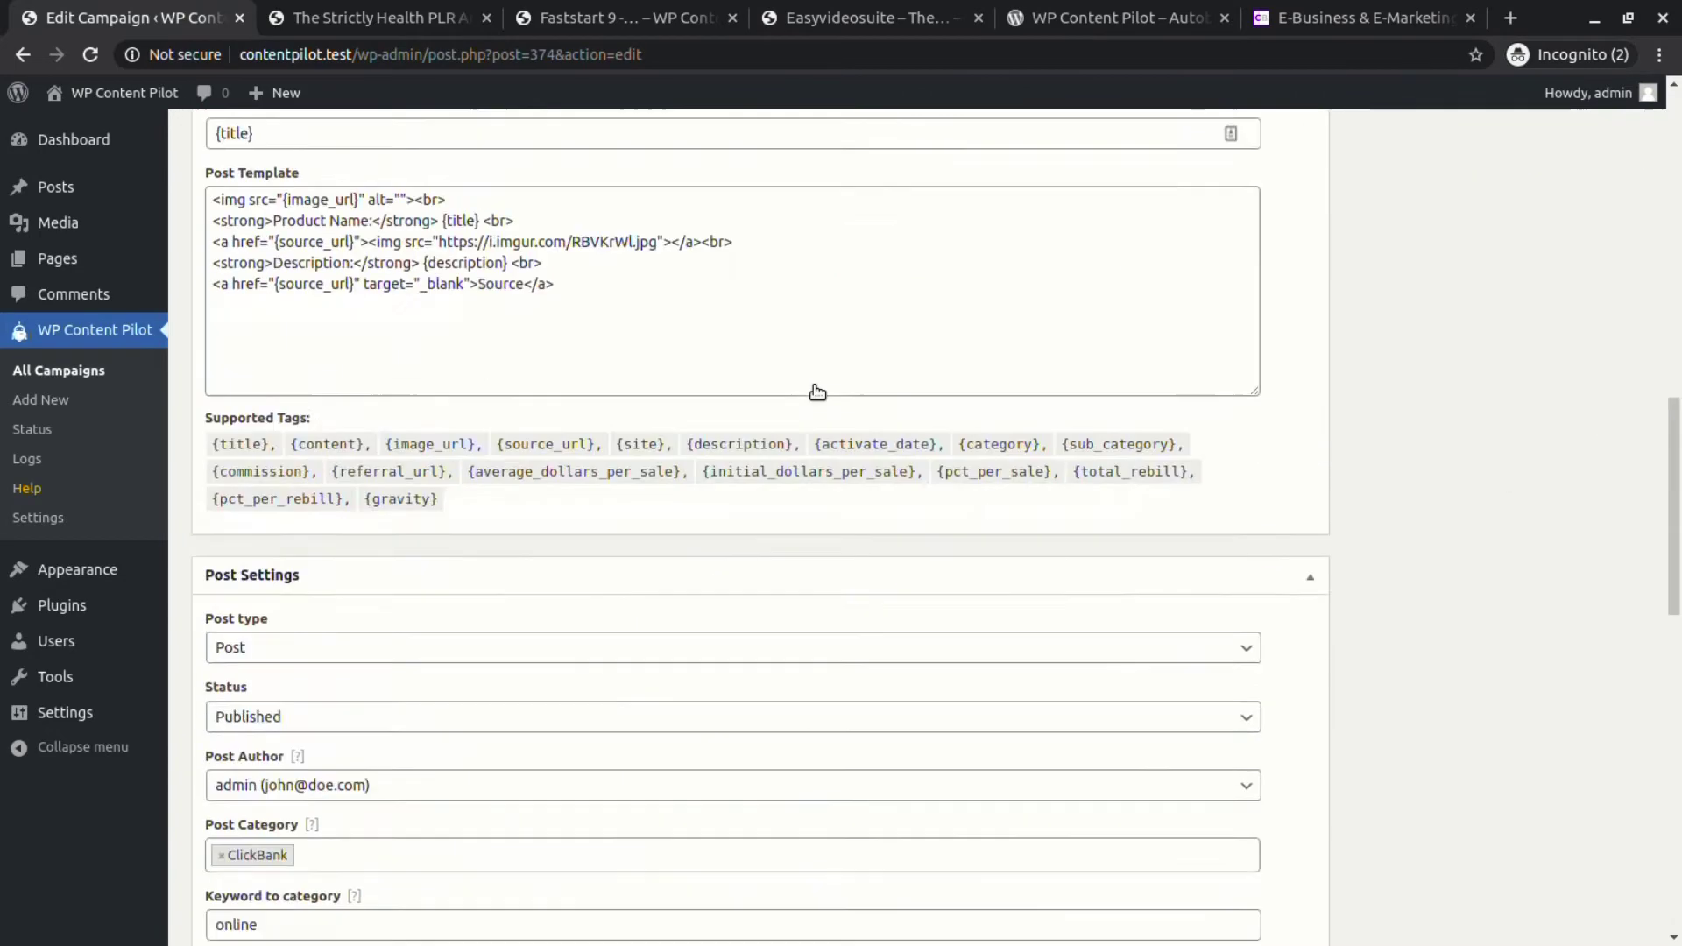
scroll(814, 393, "down", 3)
left_click_drag(235, 448, 195, 448)
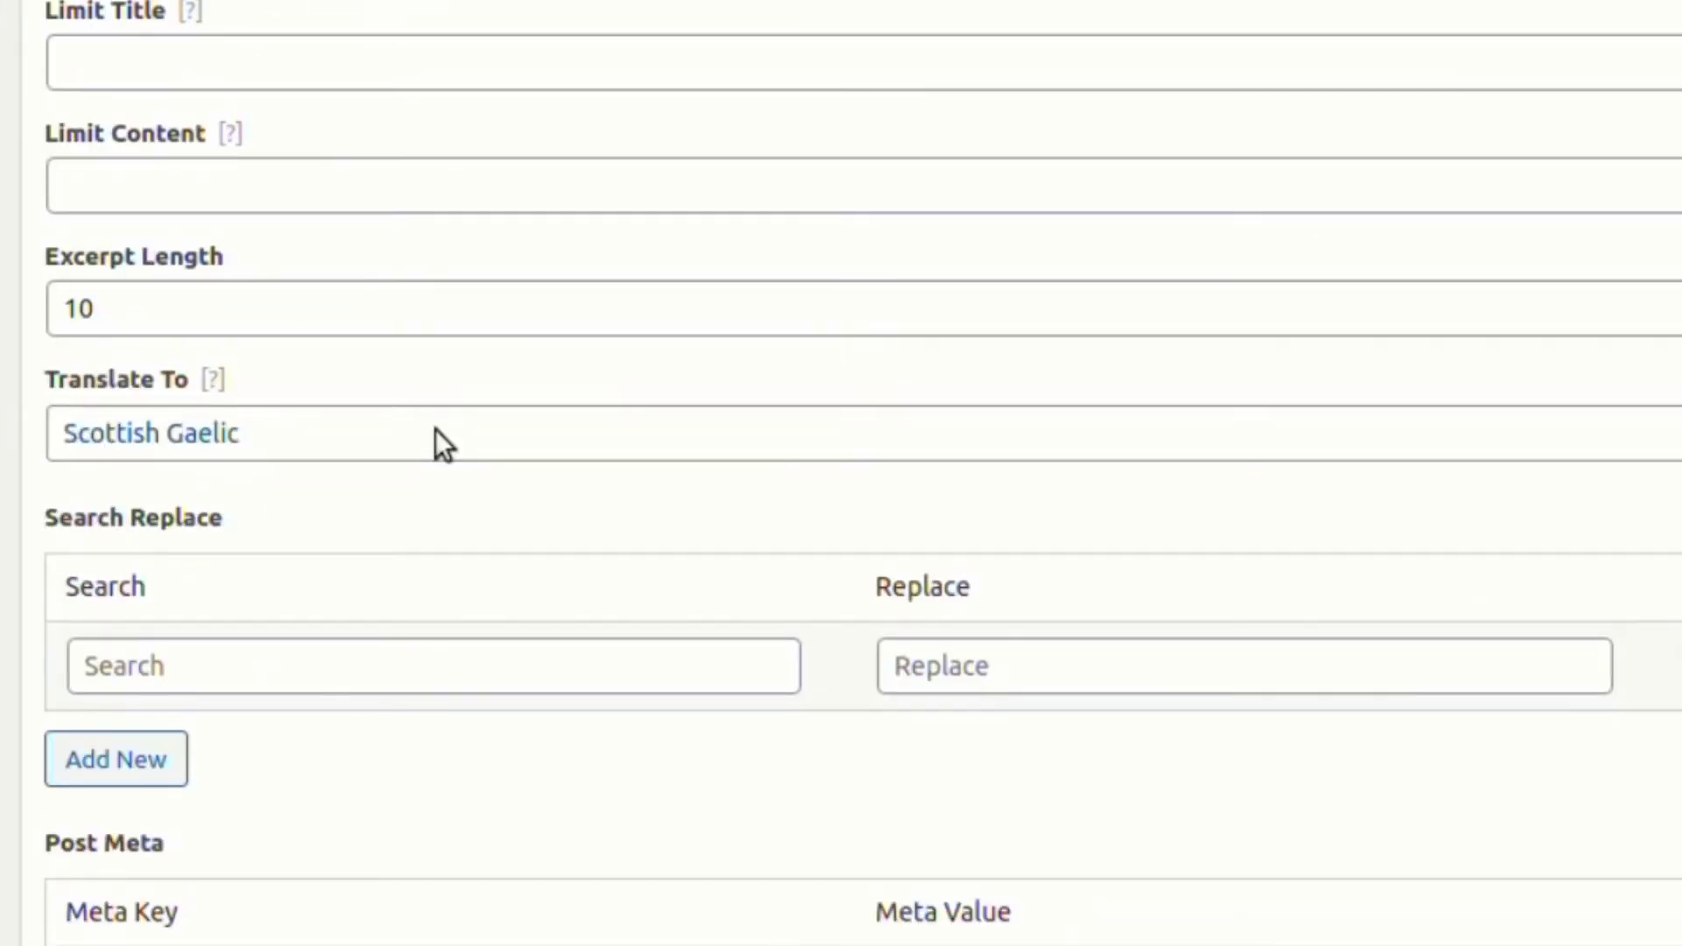
left_click(307, 458)
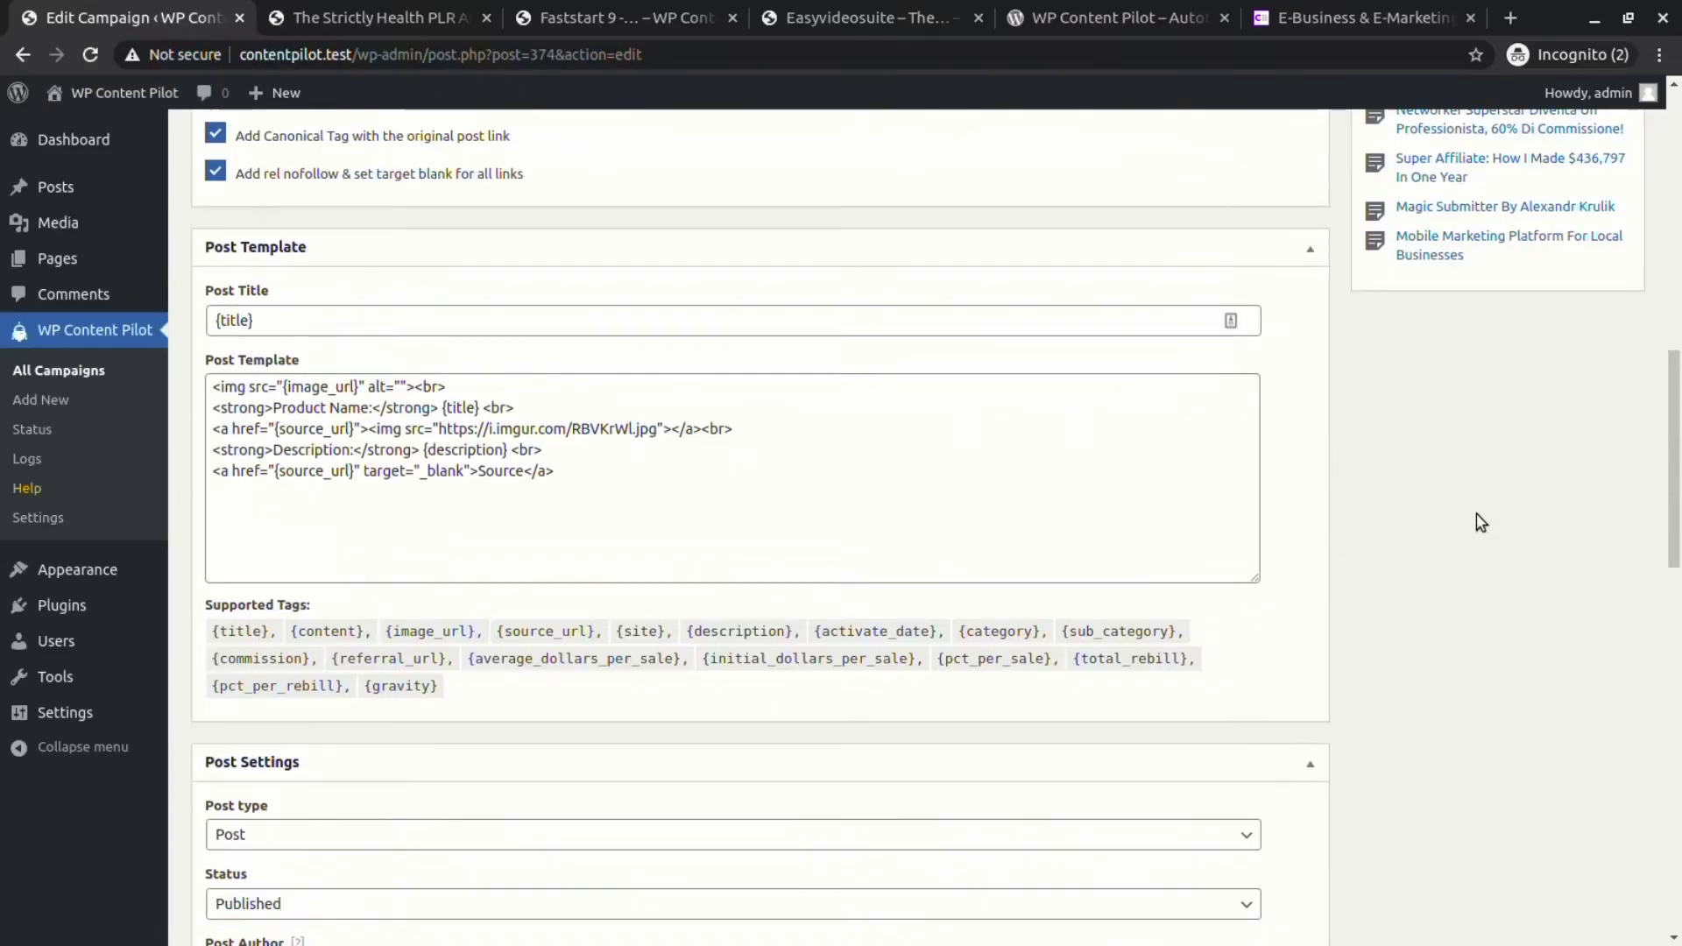
Save and run the campaign, view the new post '200plr супер ото P1', then return.
scroll(1469, 523, "up", 8)
left_click(1371, 417)
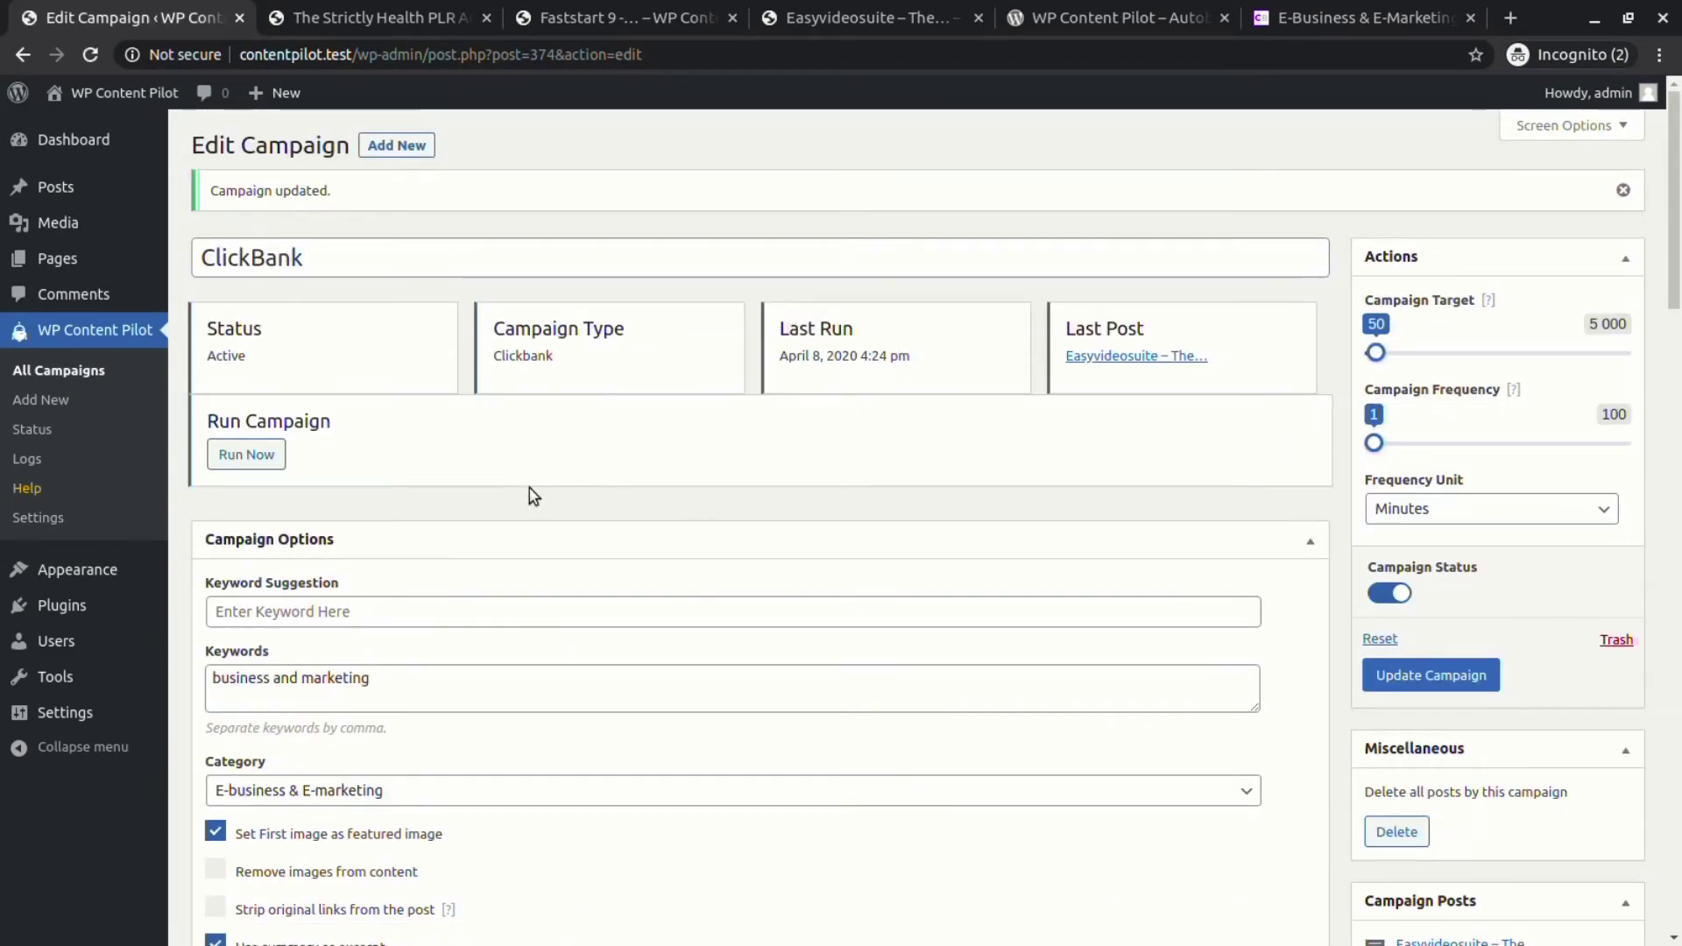
left_click(258, 463)
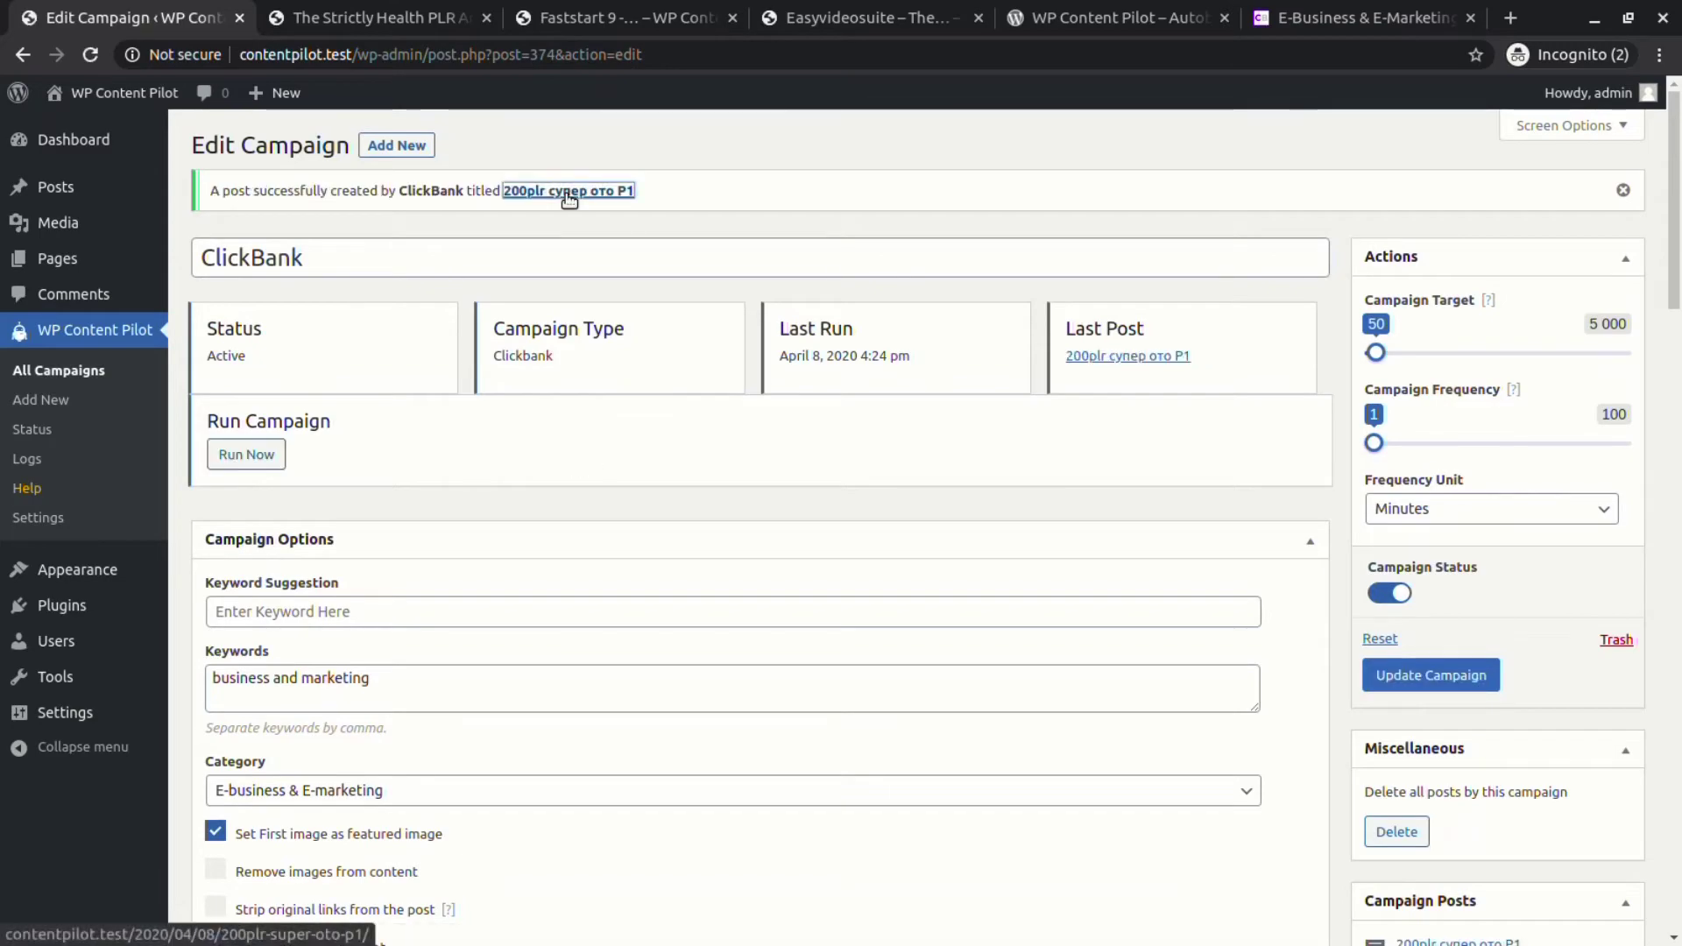
left_click(921, 19)
scroll(988, 639, "down", 15)
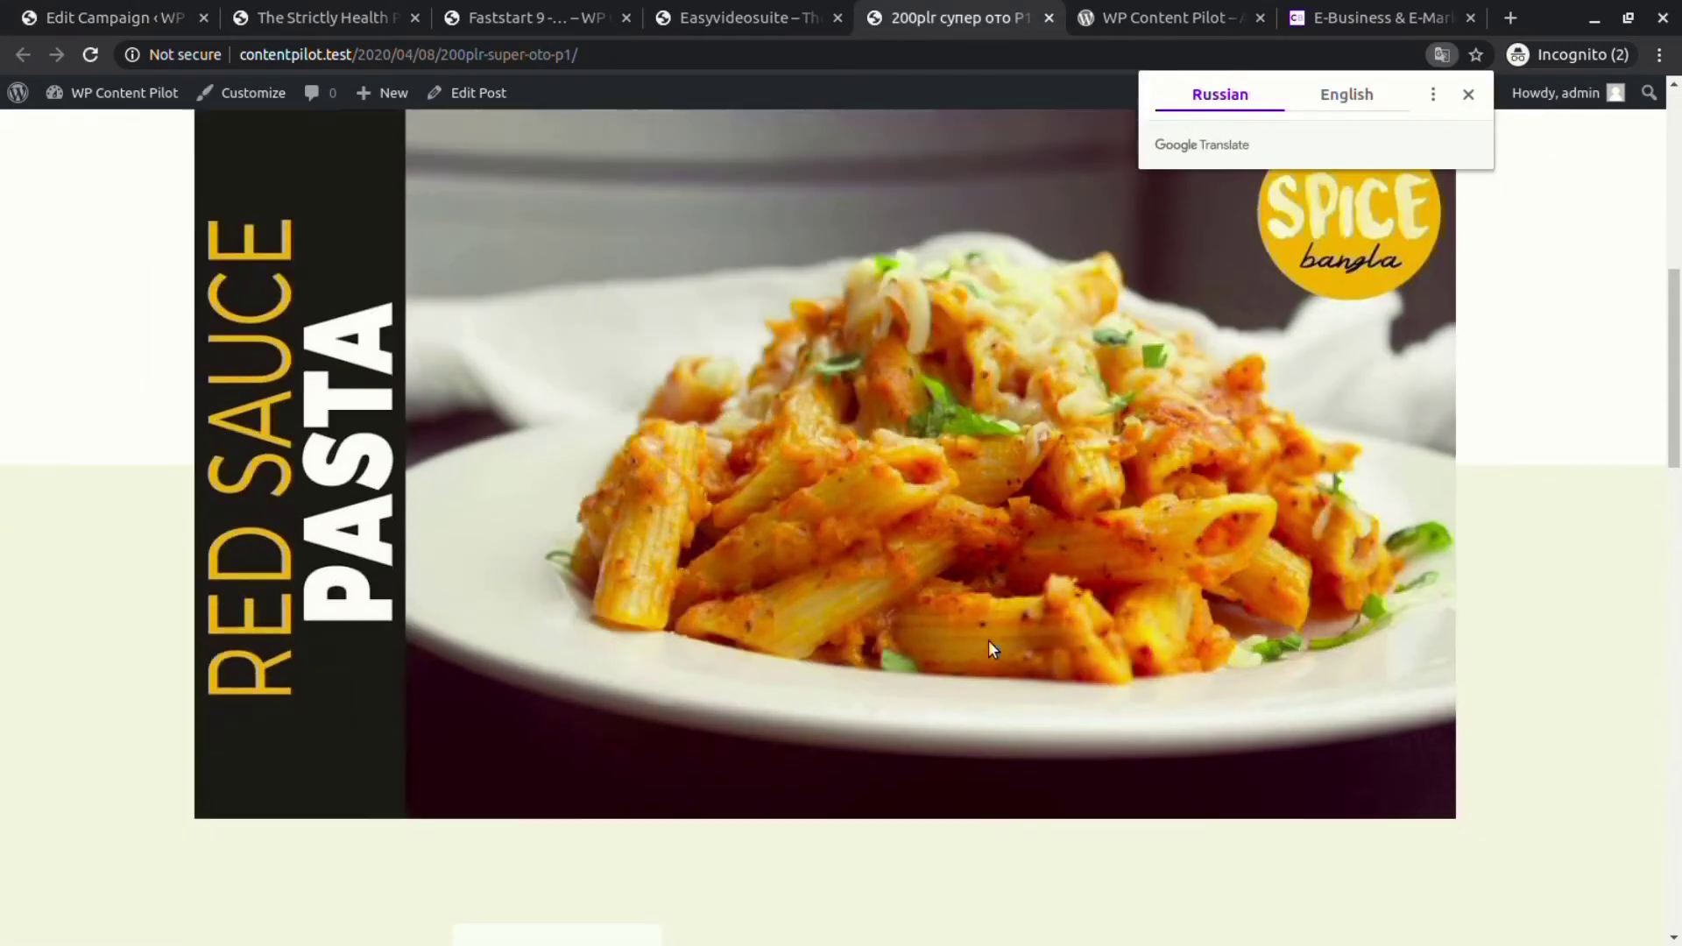
left_click(114, 18)
scroll(788, 551, "down", 20)
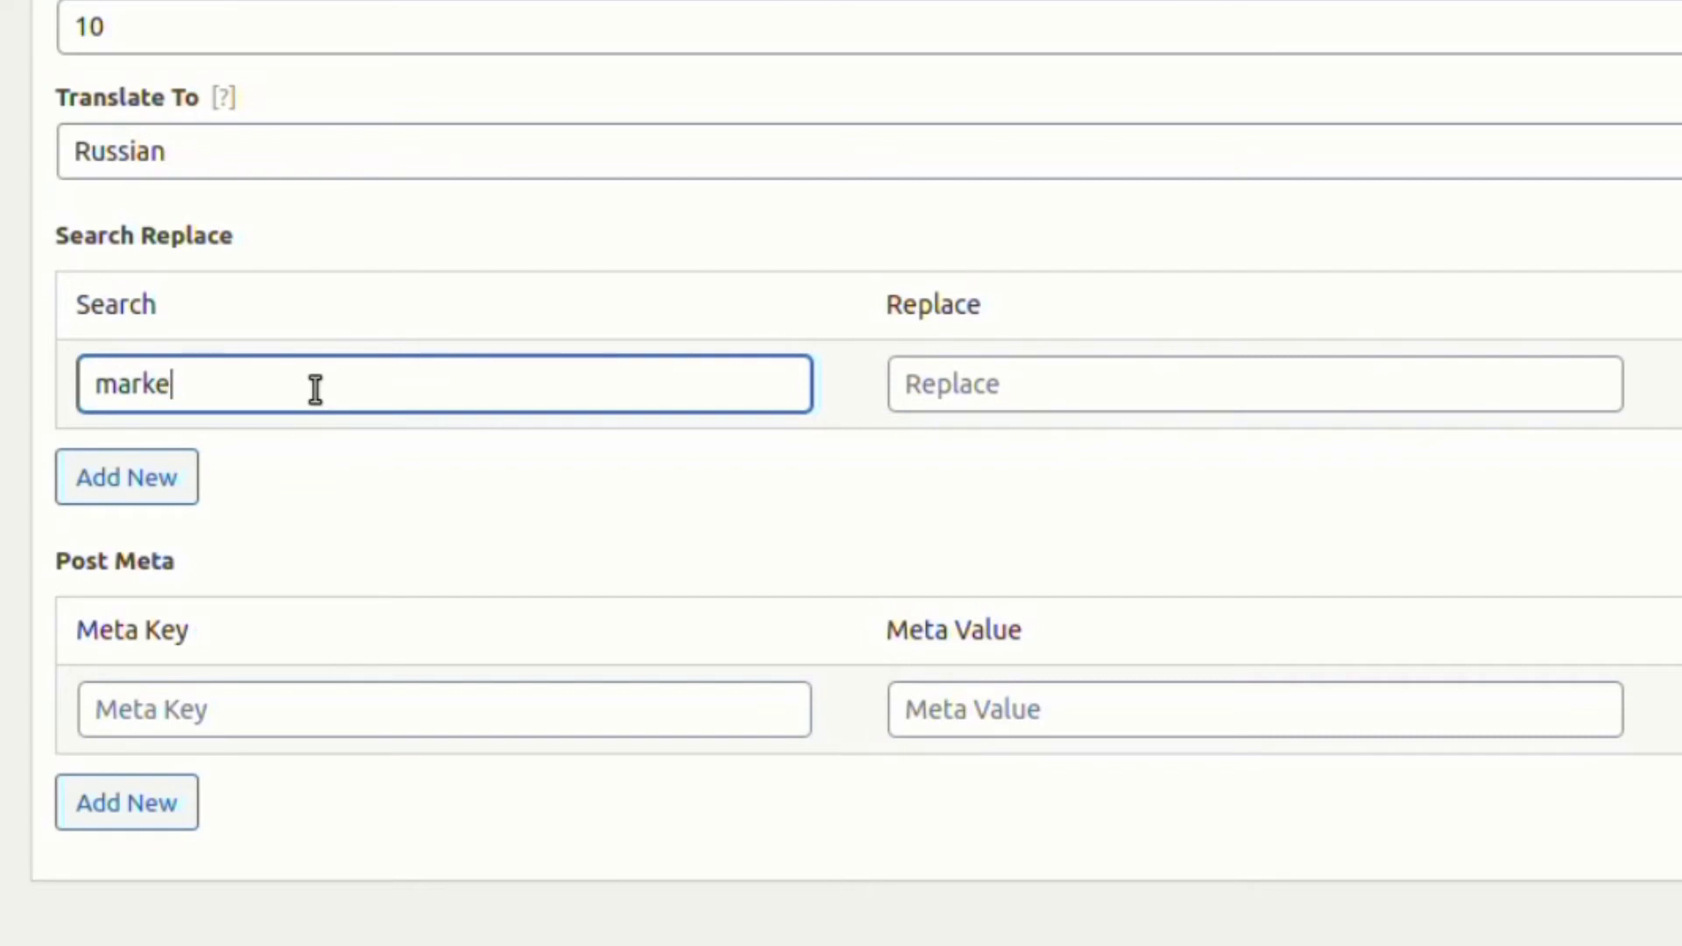
Finish the search term 'marketing' and add post meta key 'meta' with value 'value'.
type("g")
key("Tab")
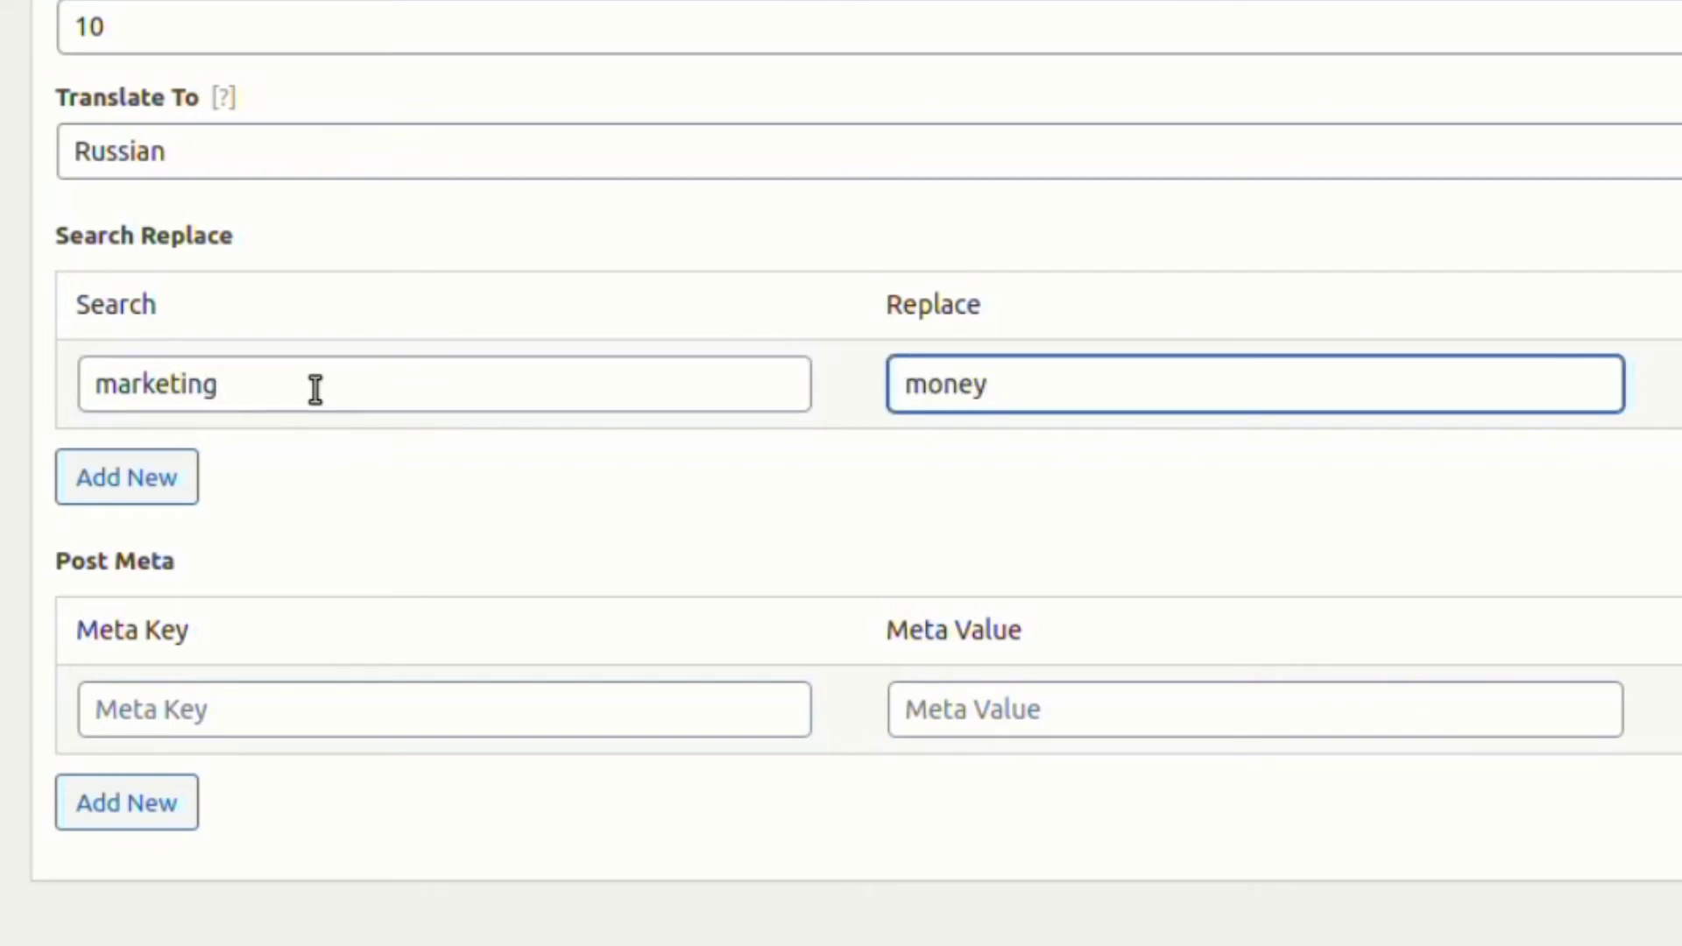
left_click(234, 726)
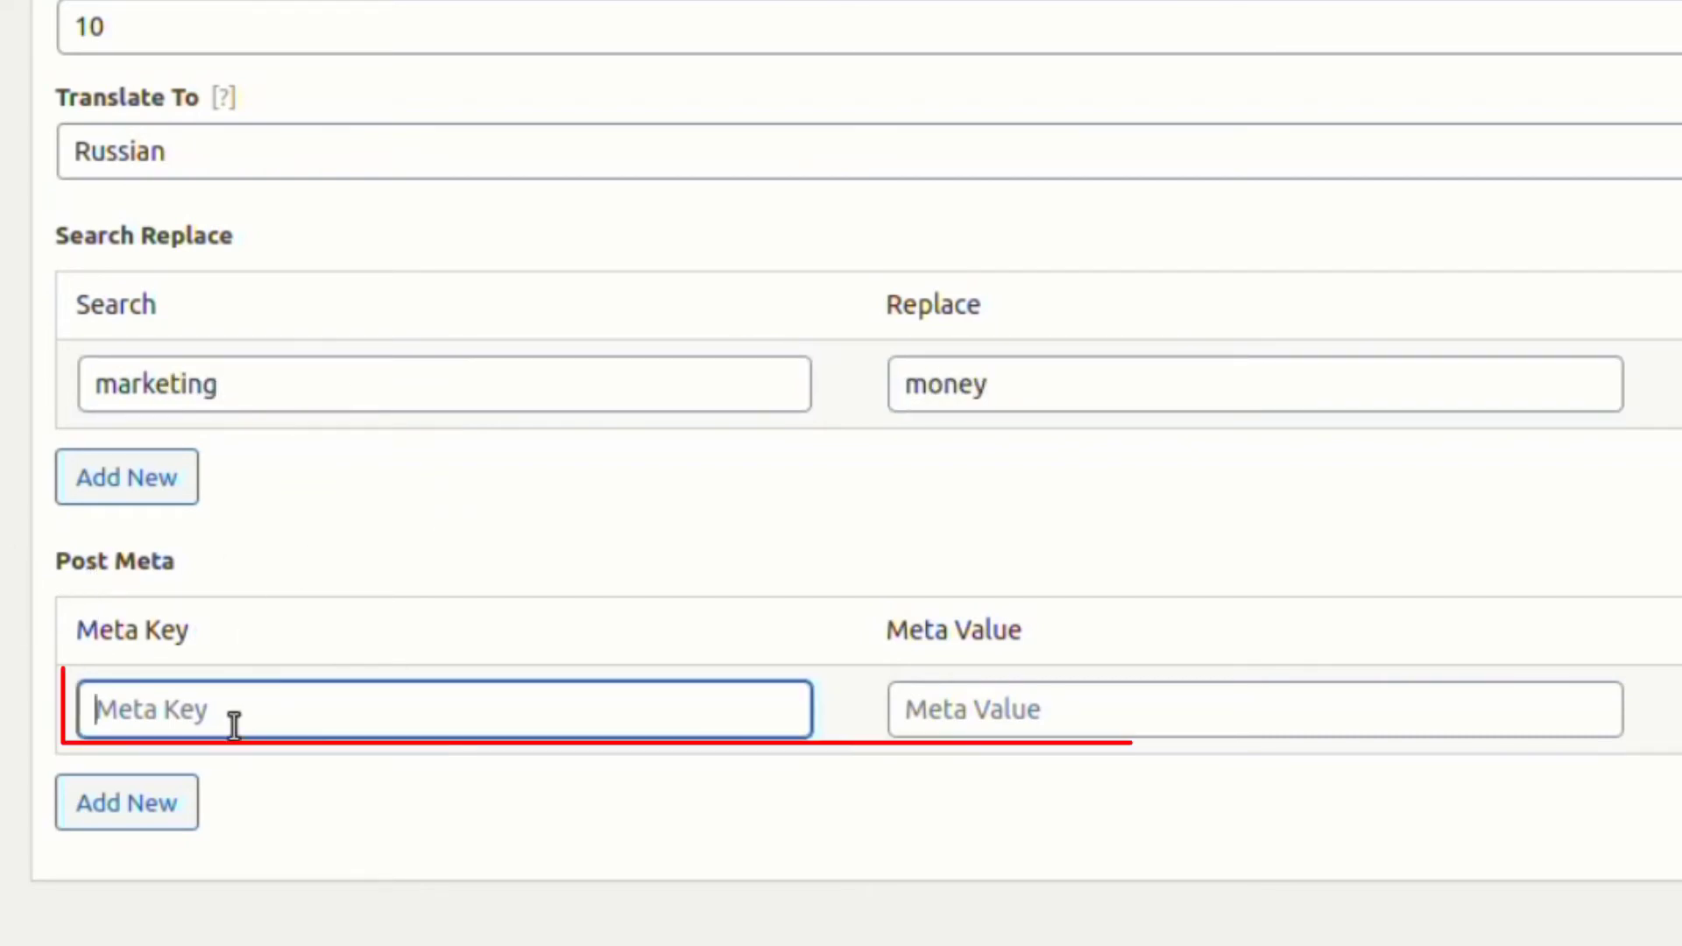
type("meta")
key("Tab")
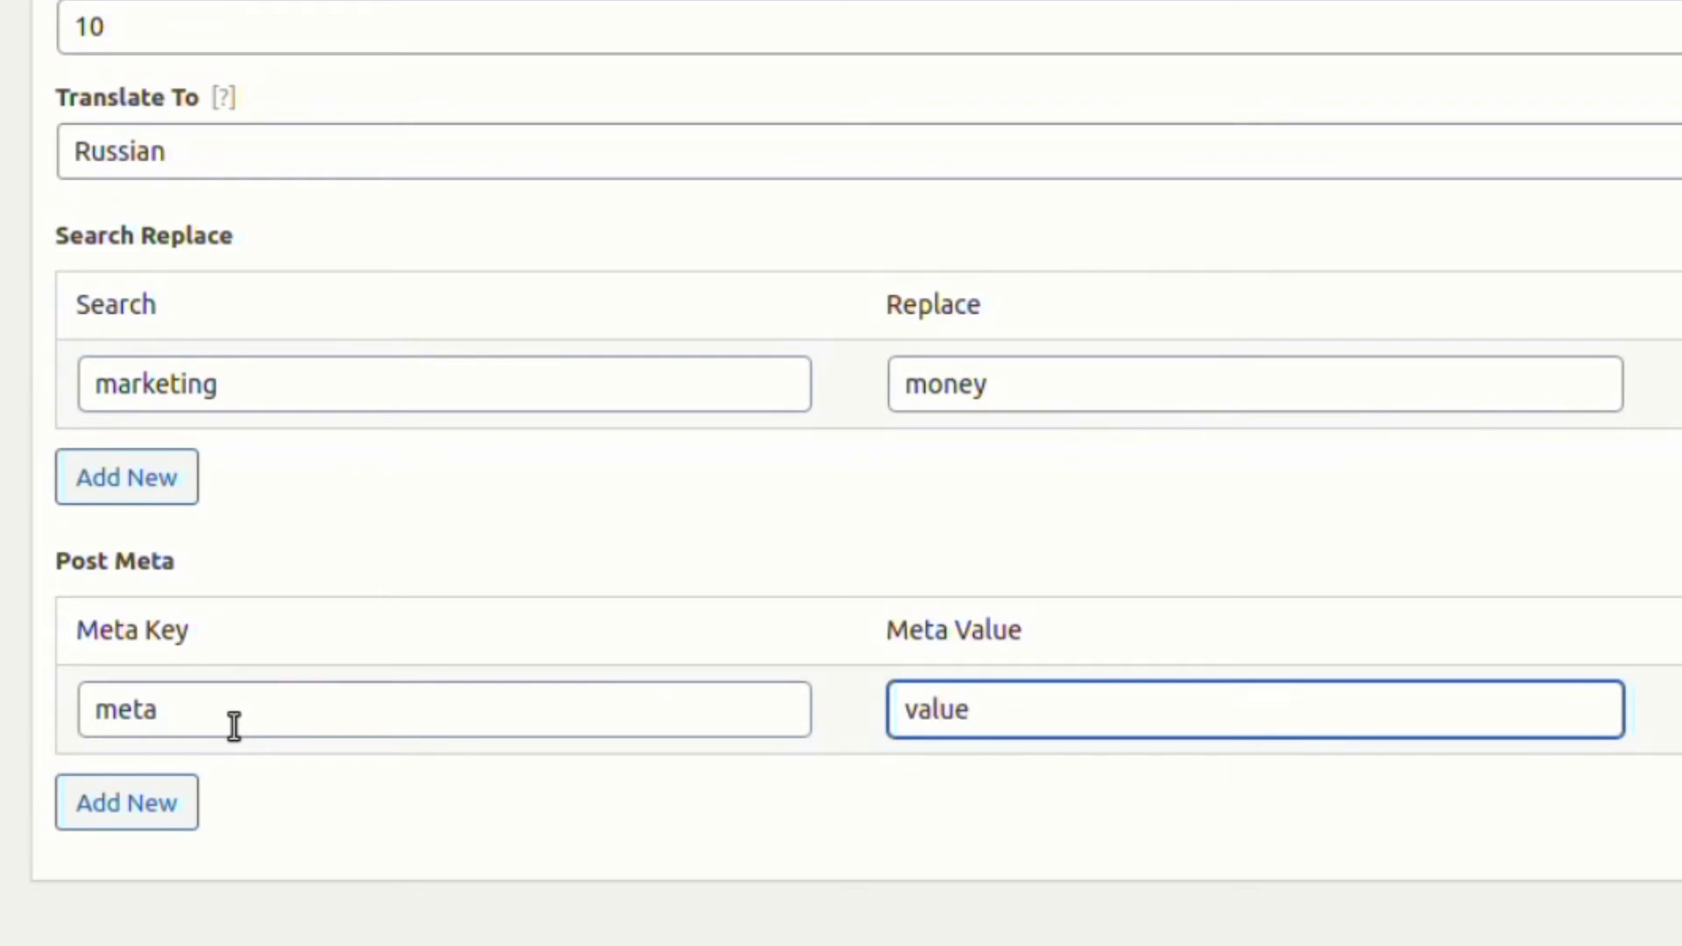
type("value")
Run the campaign to generate the new audiobook post.
scroll(841, 473, "up", 12)
scroll(840, 473, "down", 5)
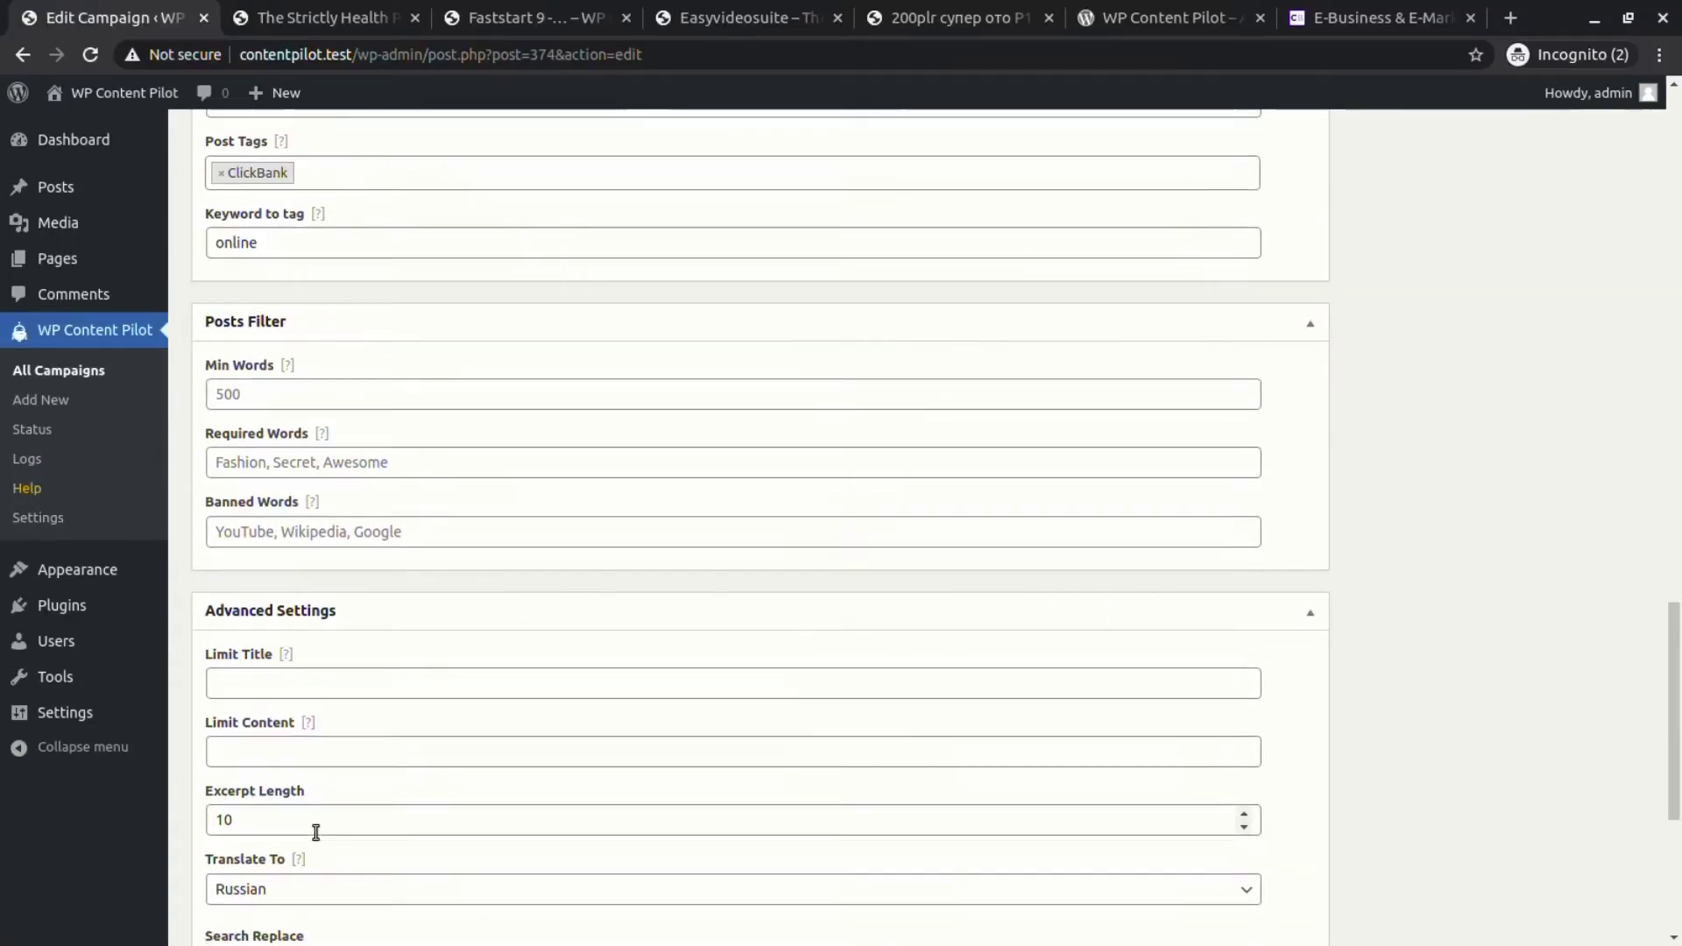
scroll(369, 473, "down", 3)
scroll(1469, 686, "up", 15)
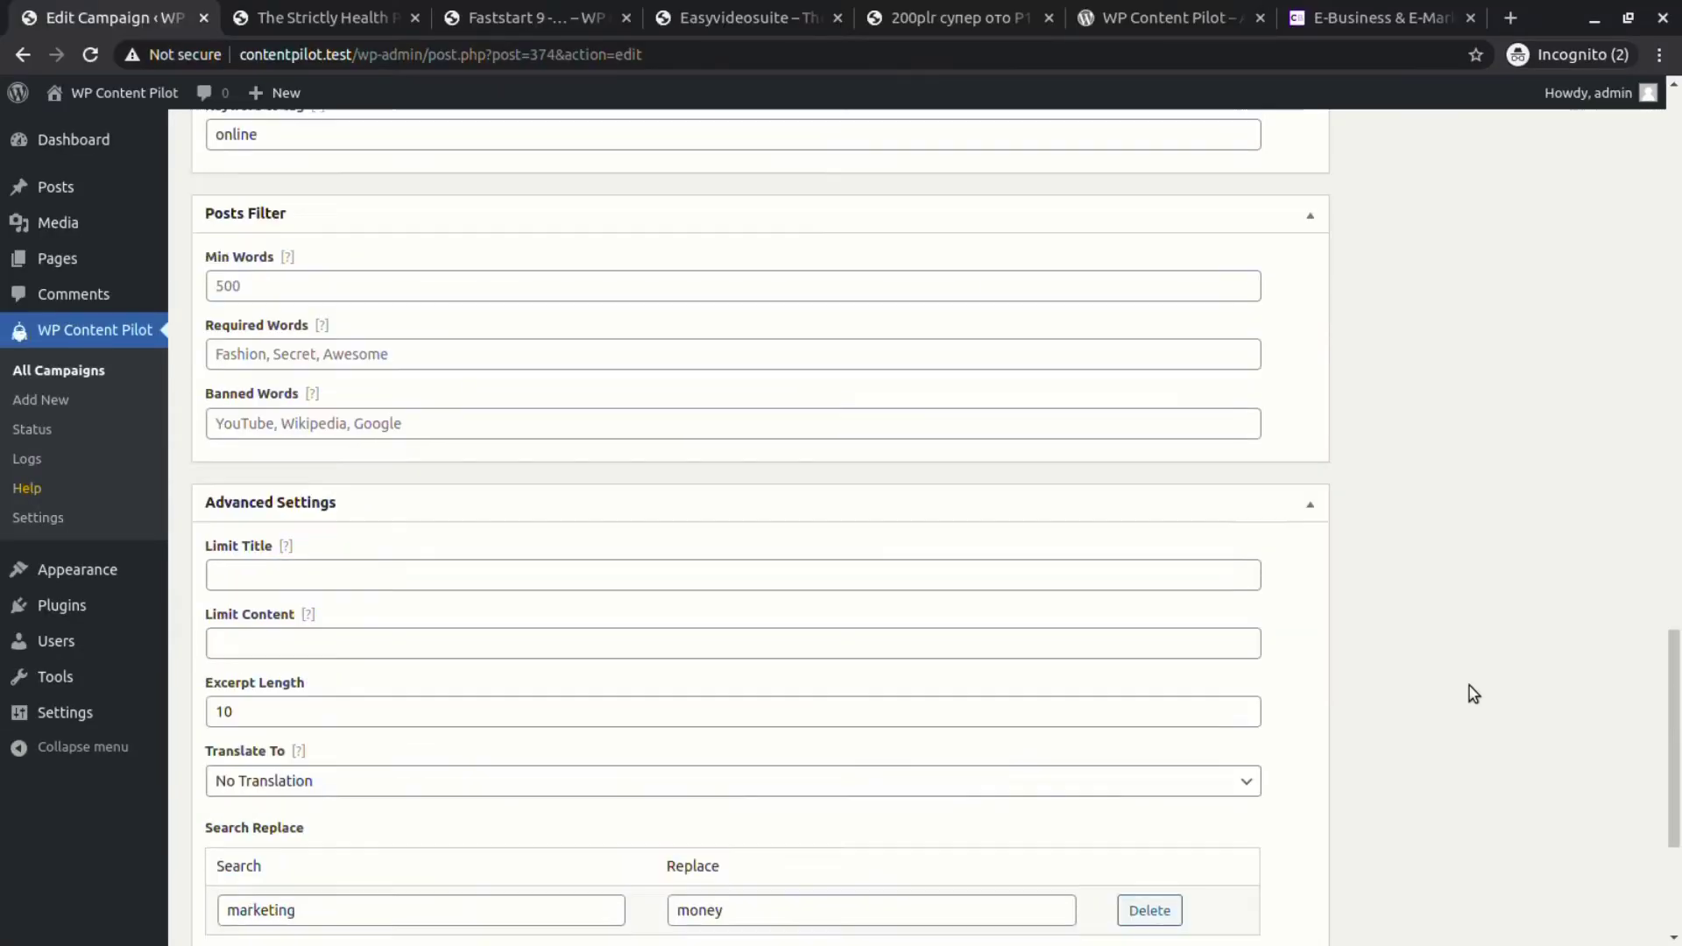
left_click(247, 454)
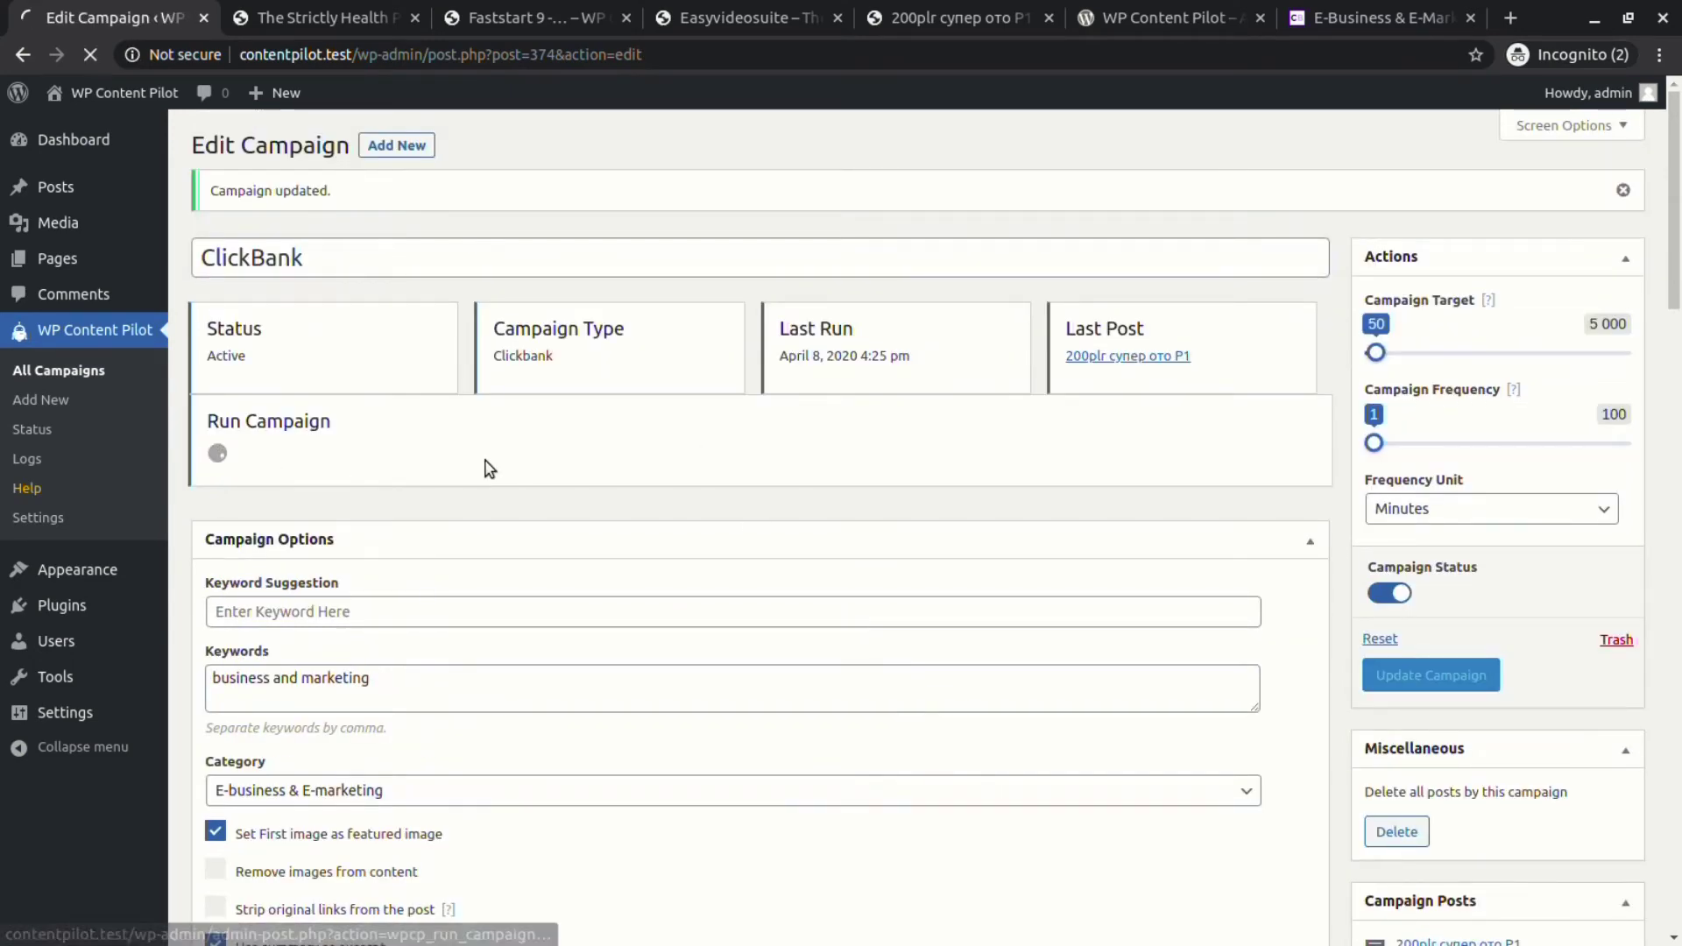
Open the new audiobook post in the editor and inspect its canonical_url and meta = value custom fields.
left_click(553, 188)
scroll(934, 557, "down", 15)
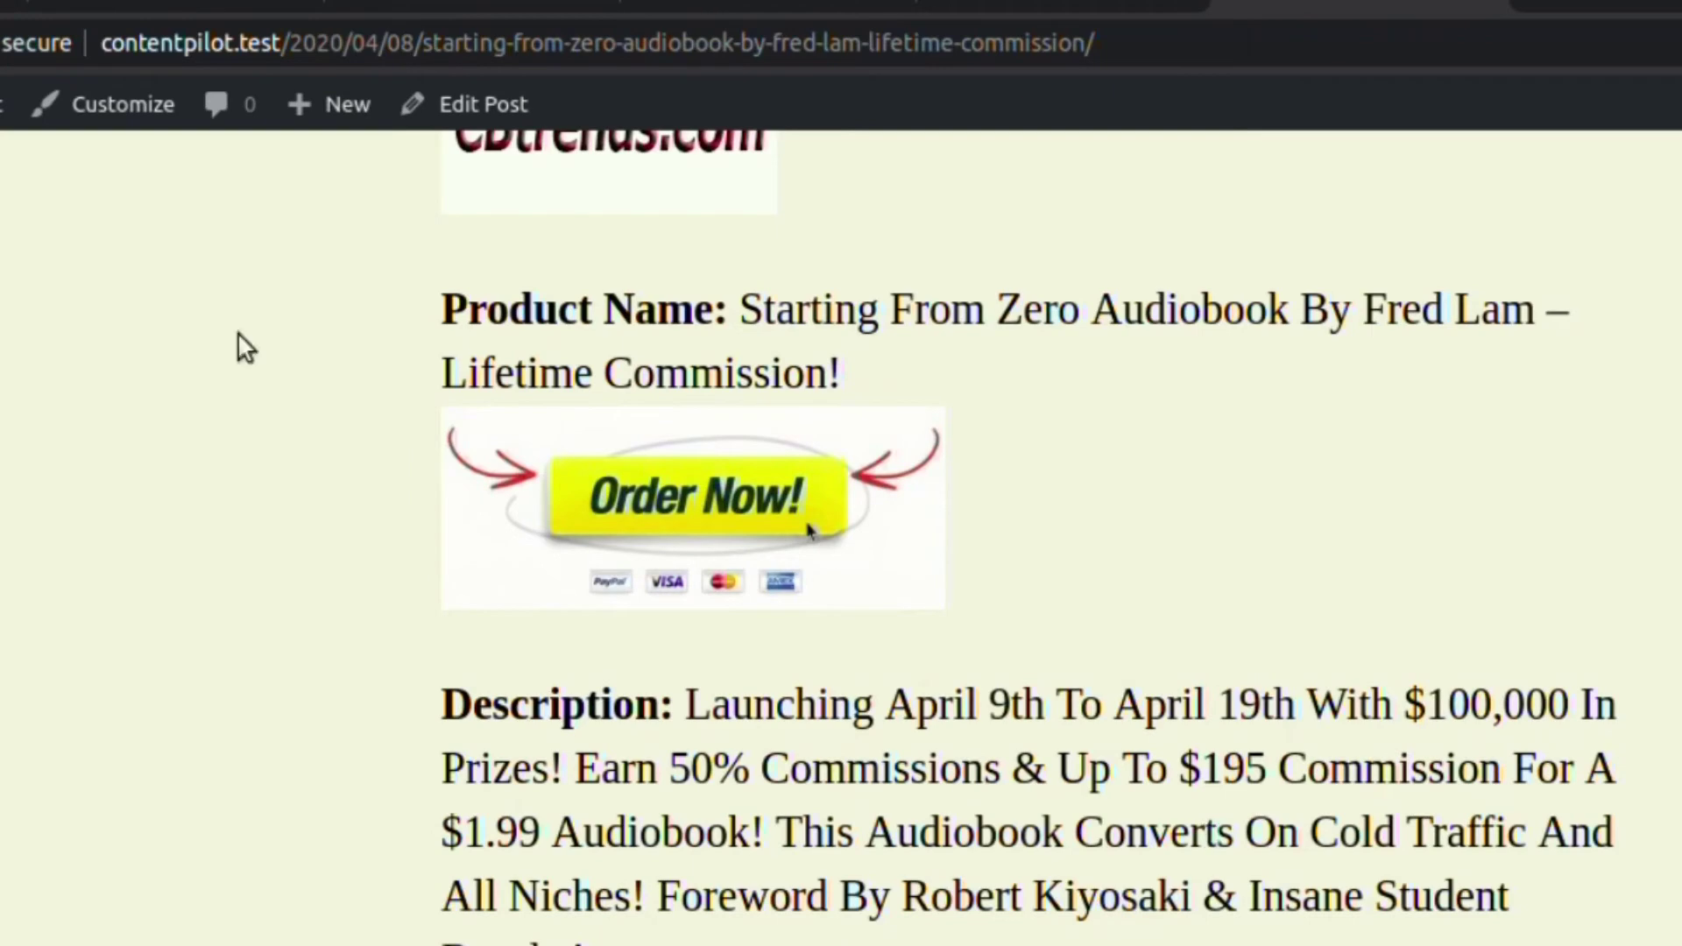
left_click(473, 104)
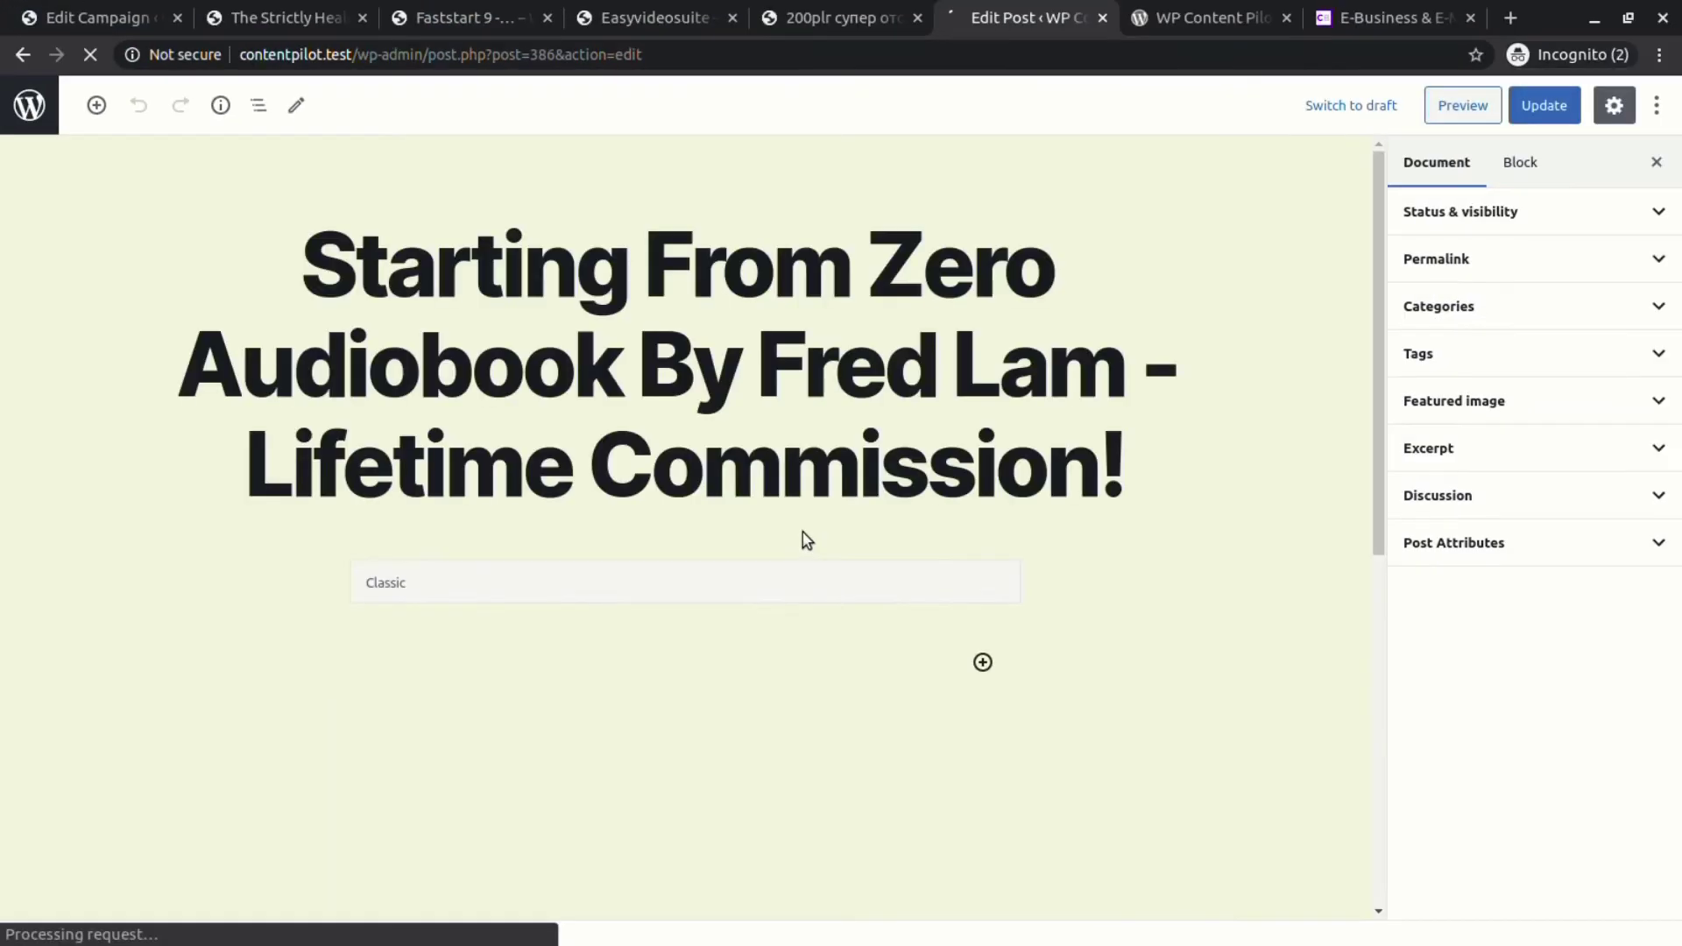
scroll(802, 534, "down", 10)
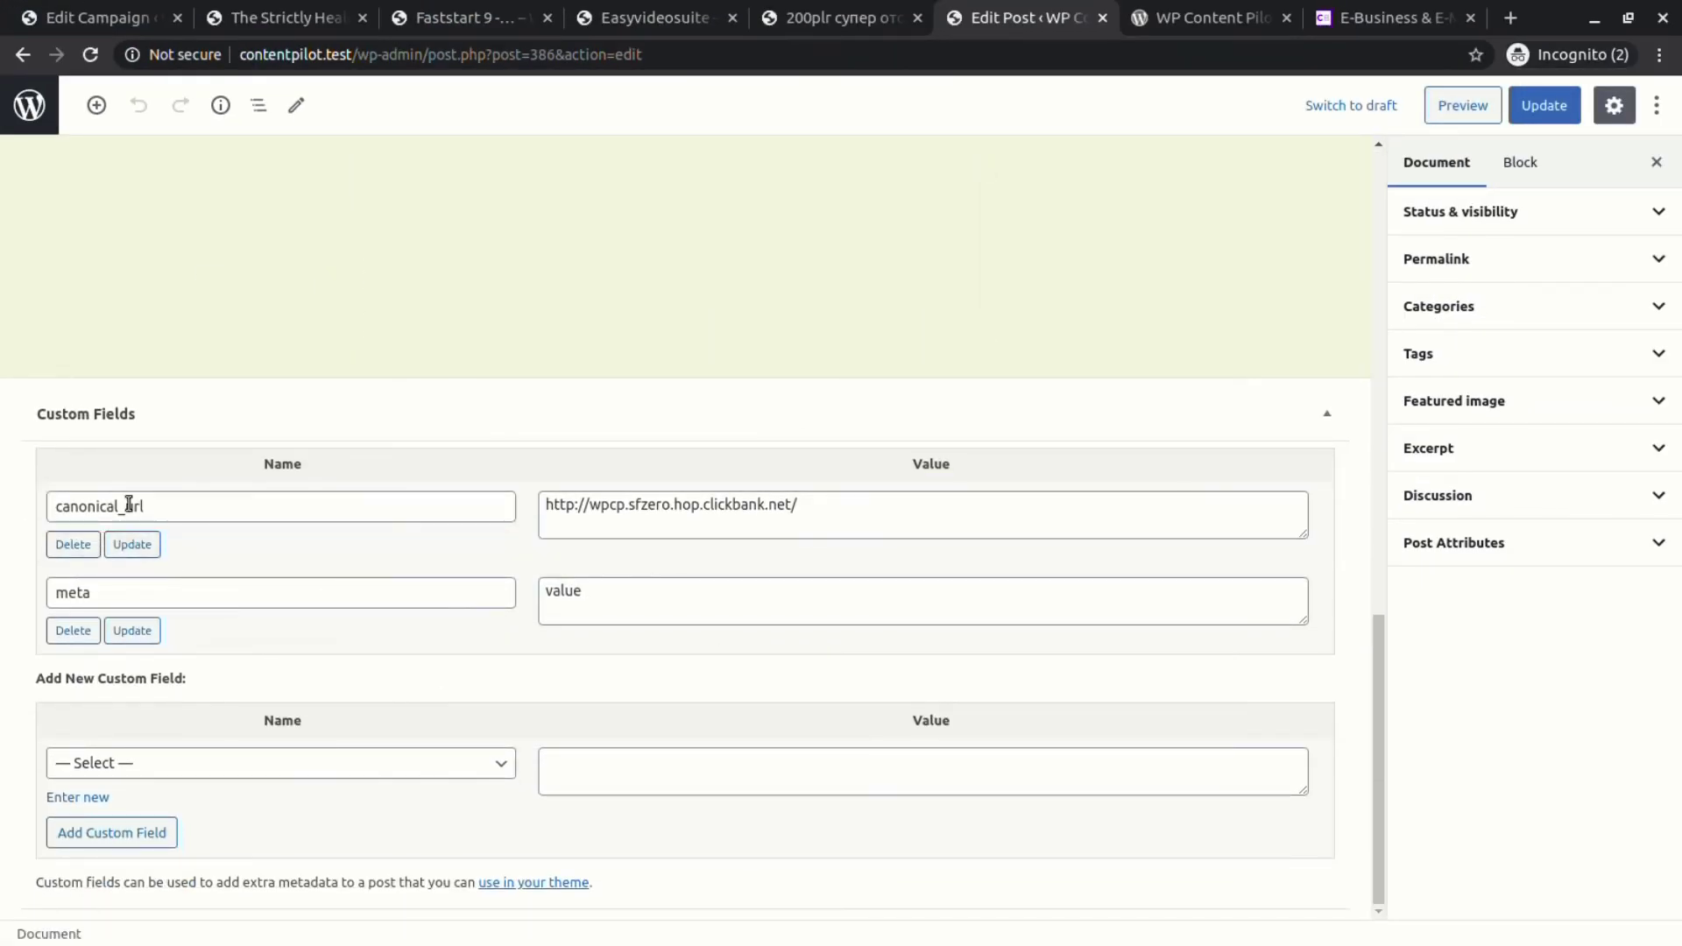
left_click(659, 504)
left_click(176, 592)
left_click(747, 596)
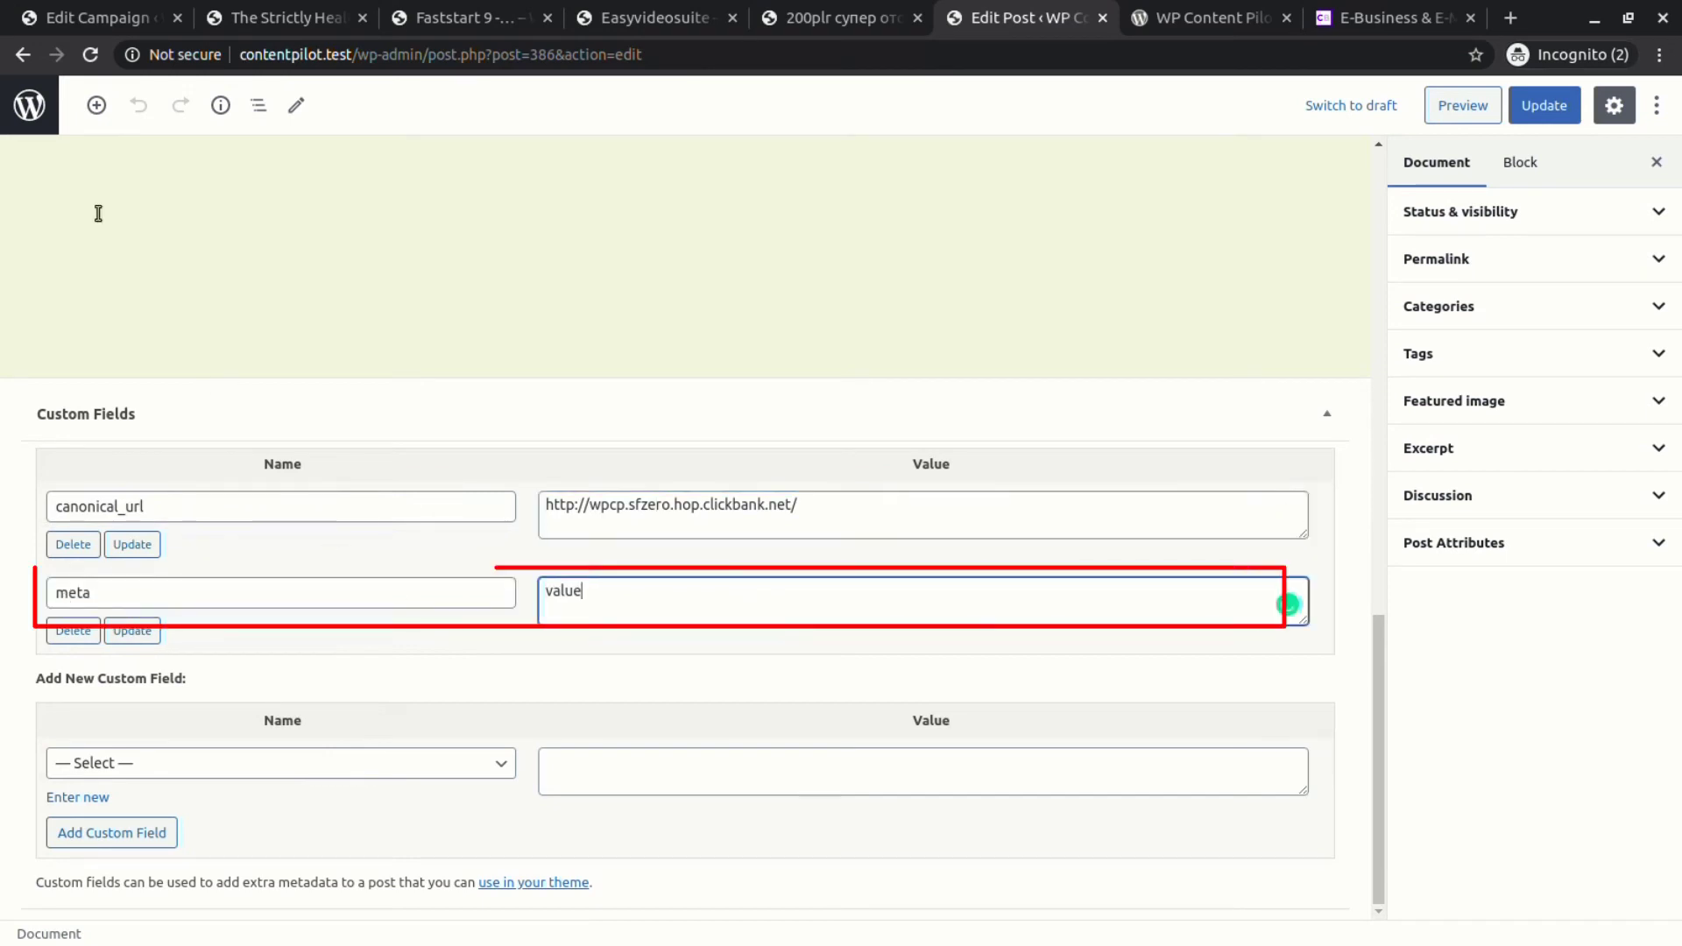
Return to the ClickBank campaign editor and scroll down to Post Settings.
left_click(97, 18)
scroll(1395, 390, "down", 6)
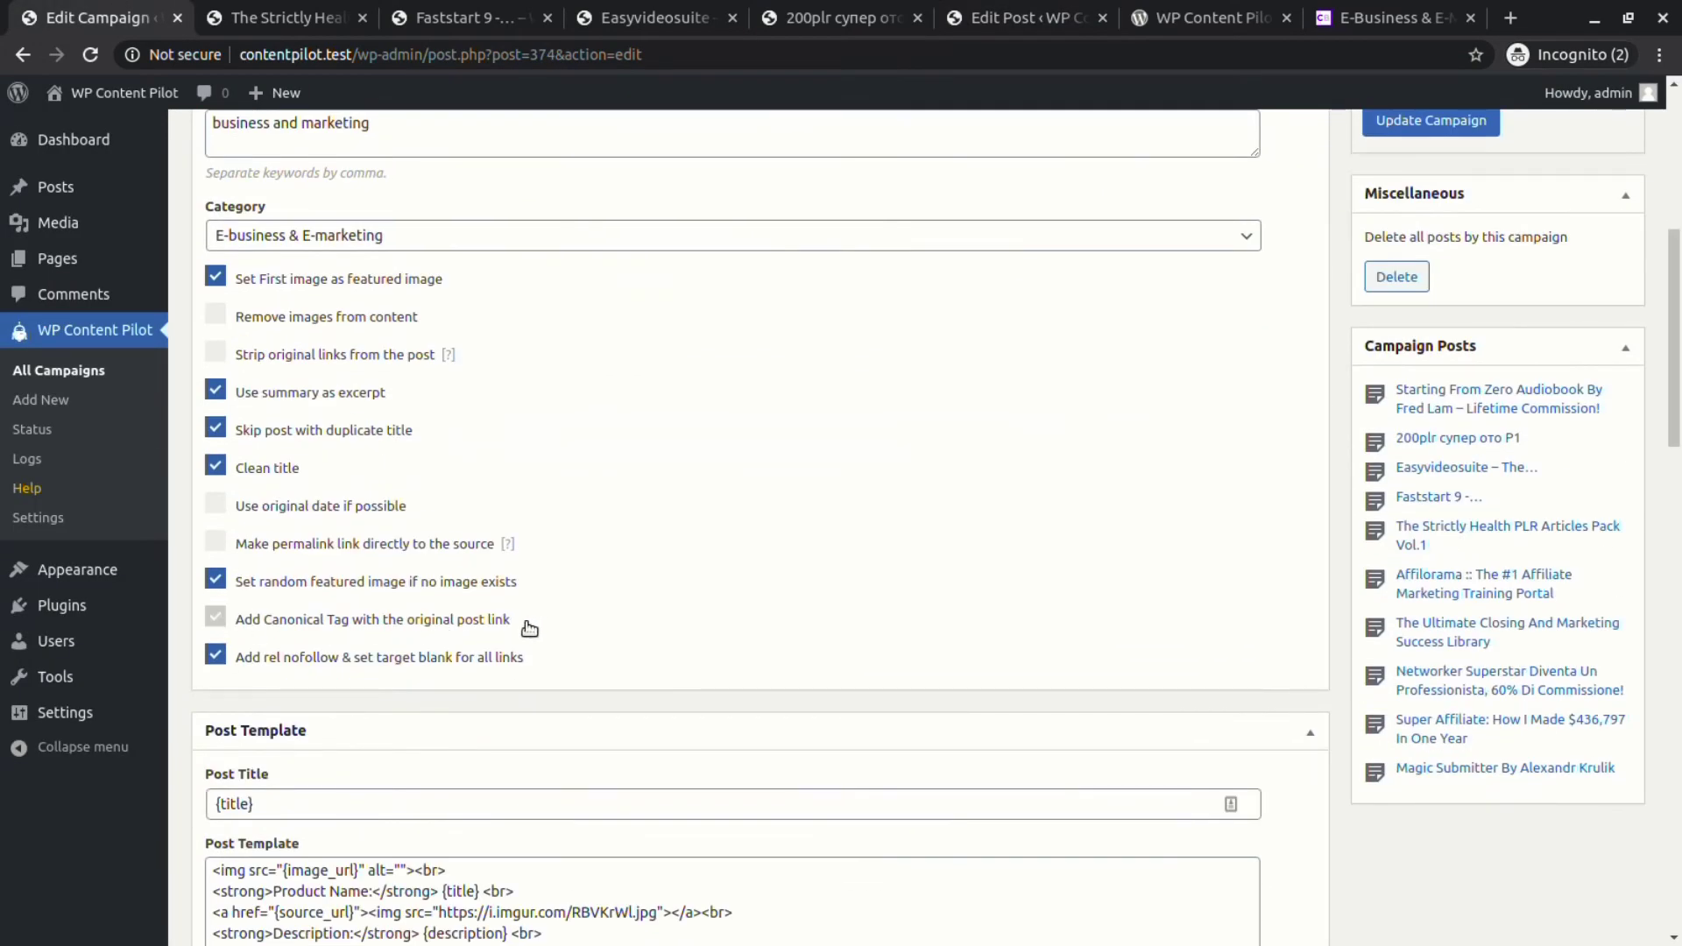
left_click_drag(1675, 388, 1675, 874)
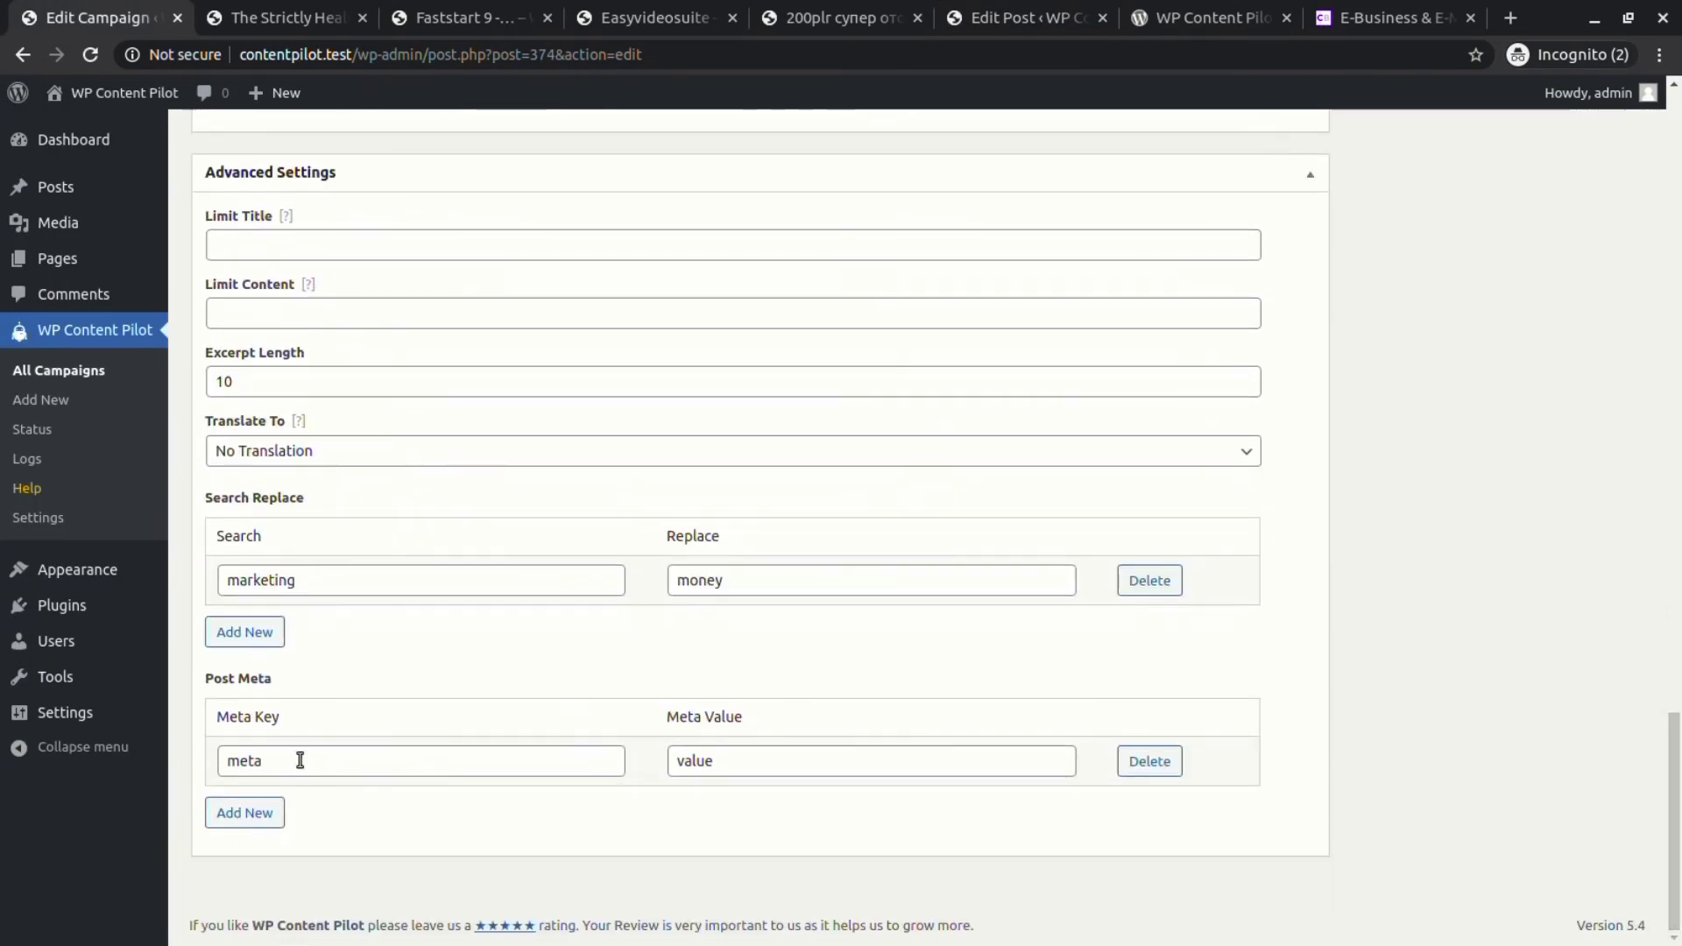
scroll(660, 639, "up", 20)
scroll(661, 639, "down", 15)
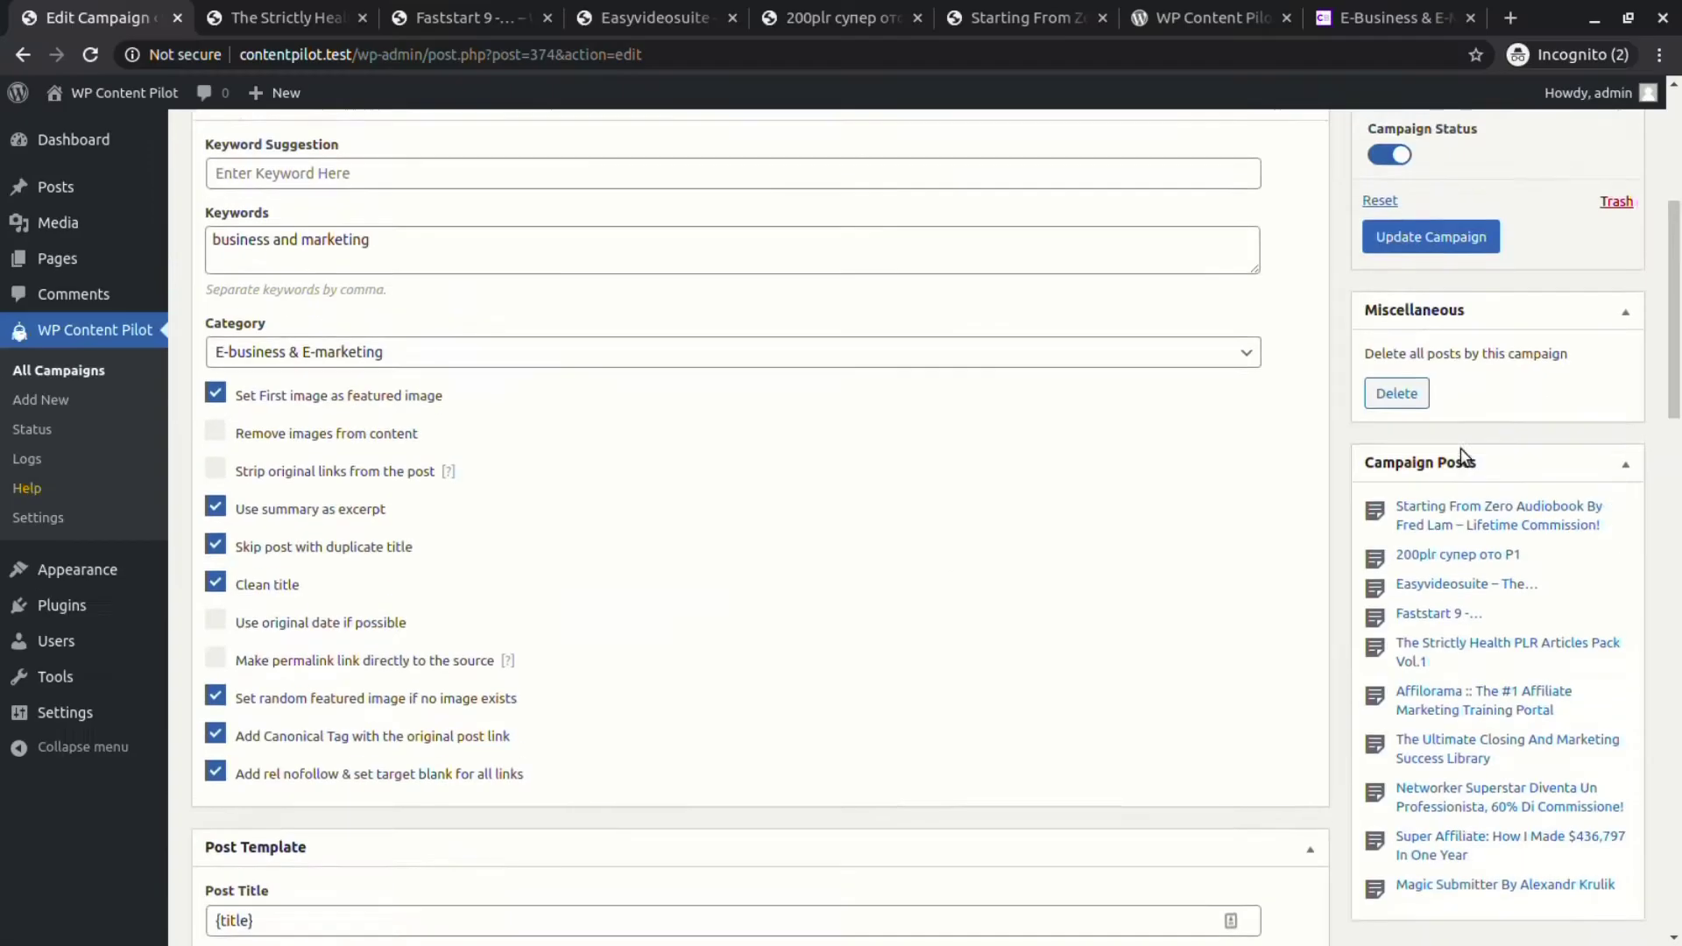
Save the campaign with the Page post type and run it.
scroll(1465, 450, "up", 4)
left_click(1393, 574)
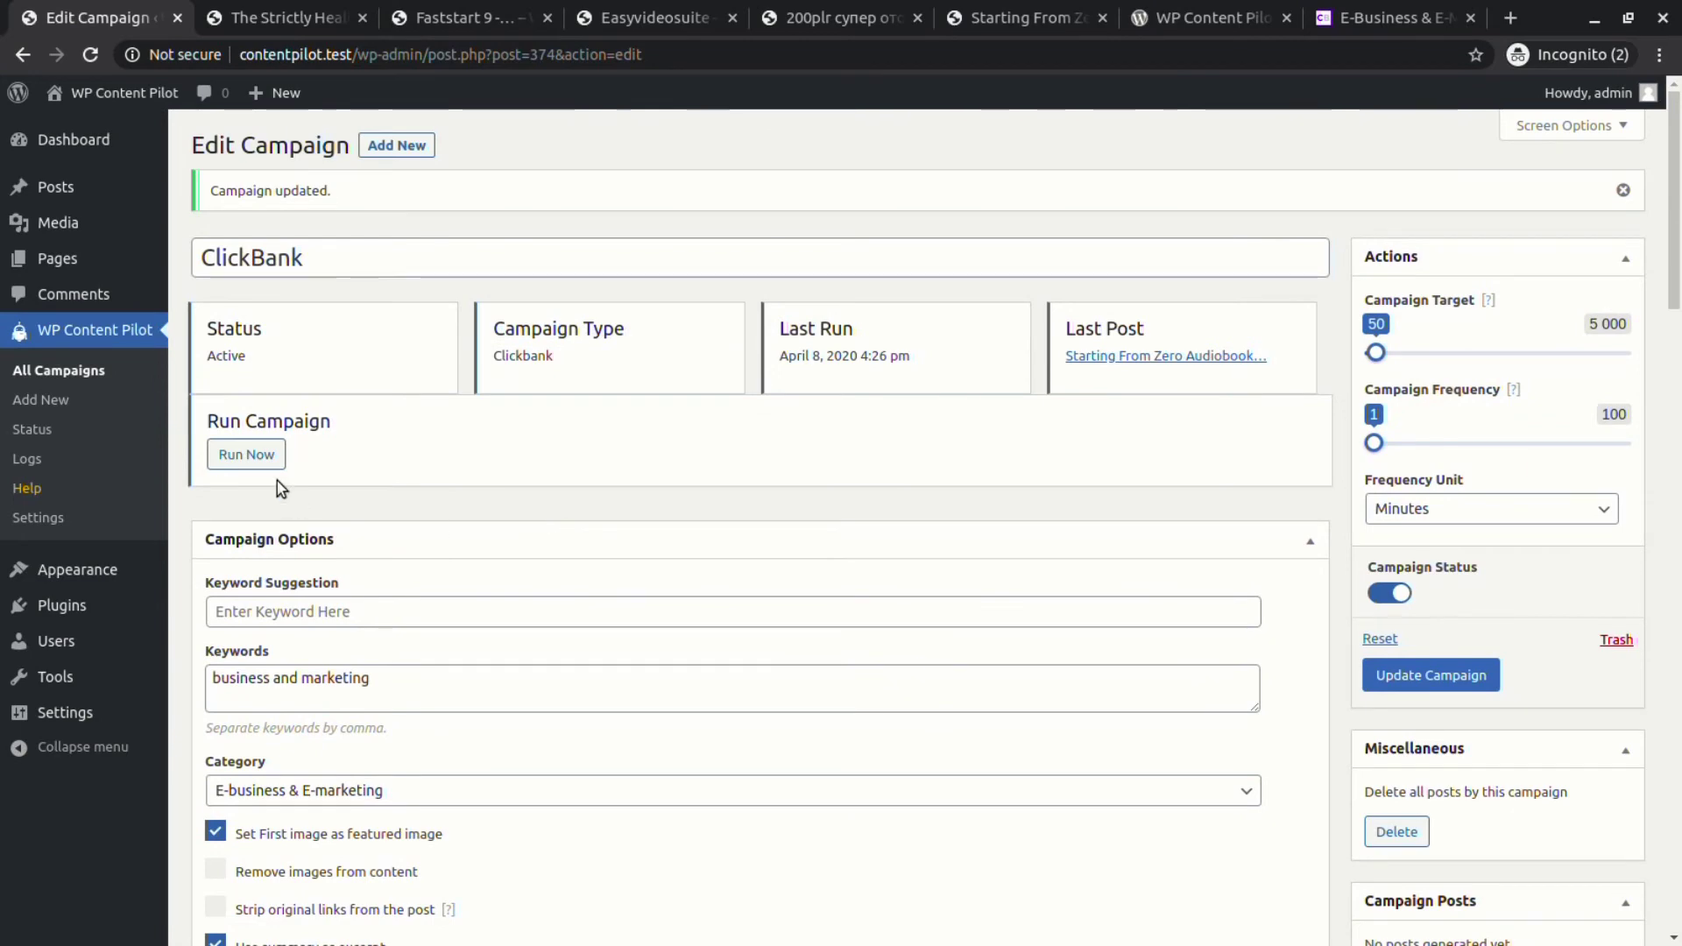
left_click(250, 454)
View the generated 'Done For You Sales Funnels' page, then go back to the campaign settings.
left_click(560, 191, "ctrl")
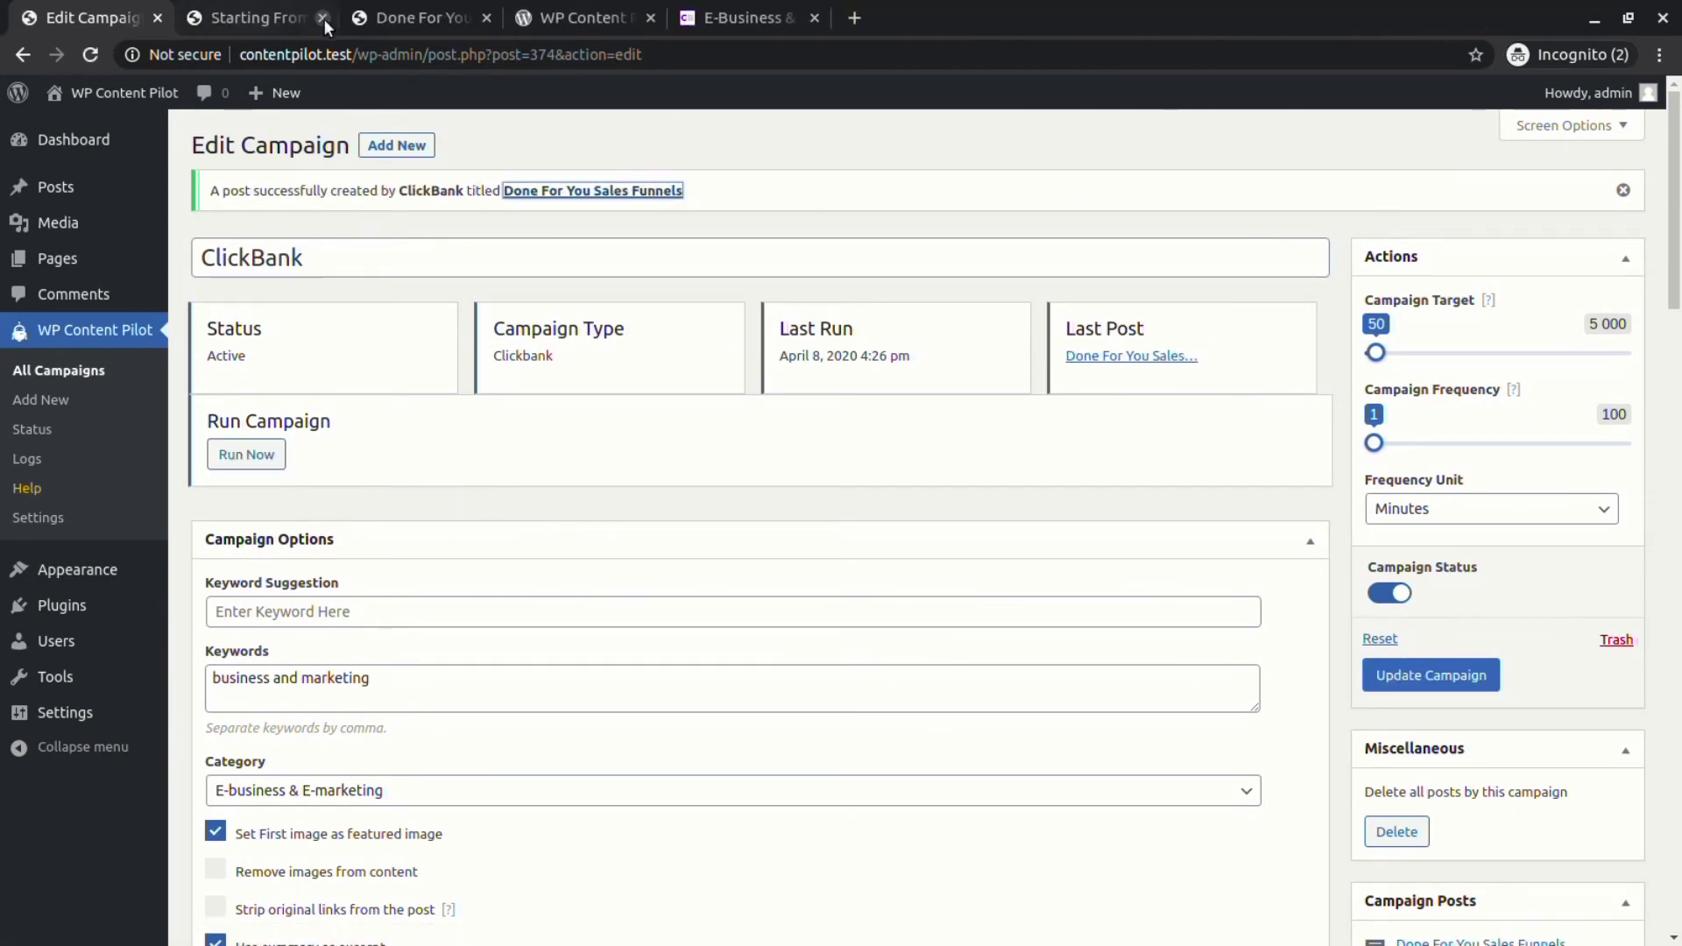
key("ctrl+Tab")
scroll(996, 595, "down", 15)
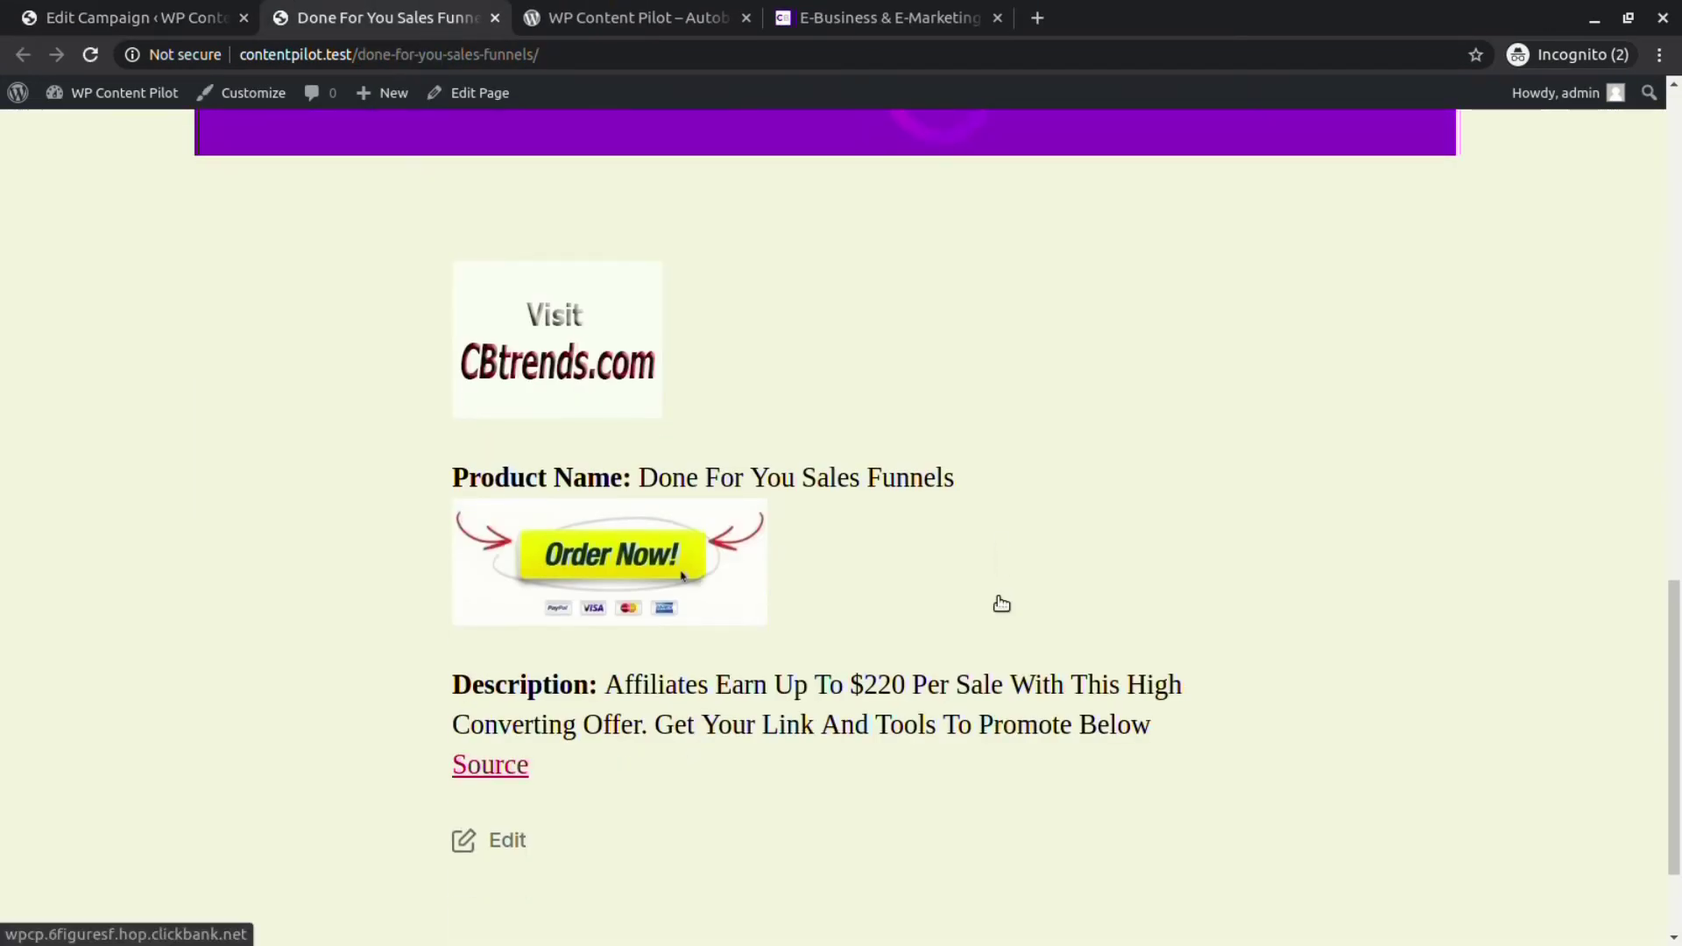
scroll(997, 599, "up", 11)
scroll(993, 590, "up", 5)
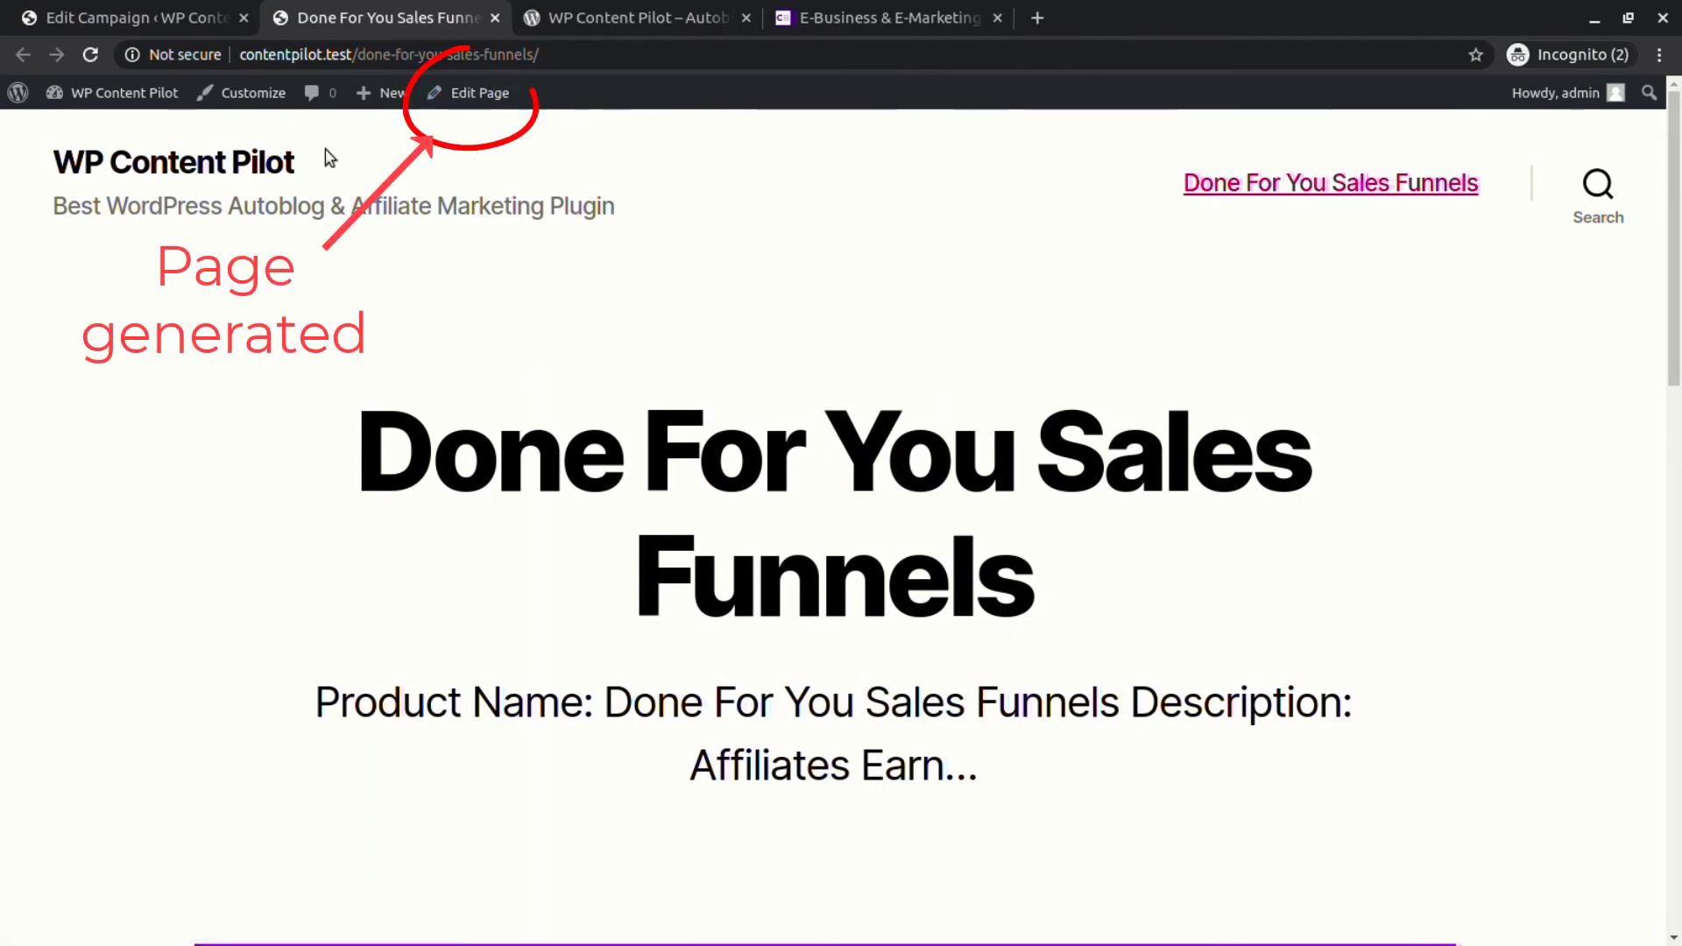
key("ctrl+shift+Tab")
scroll(556, 708, "down", 8)
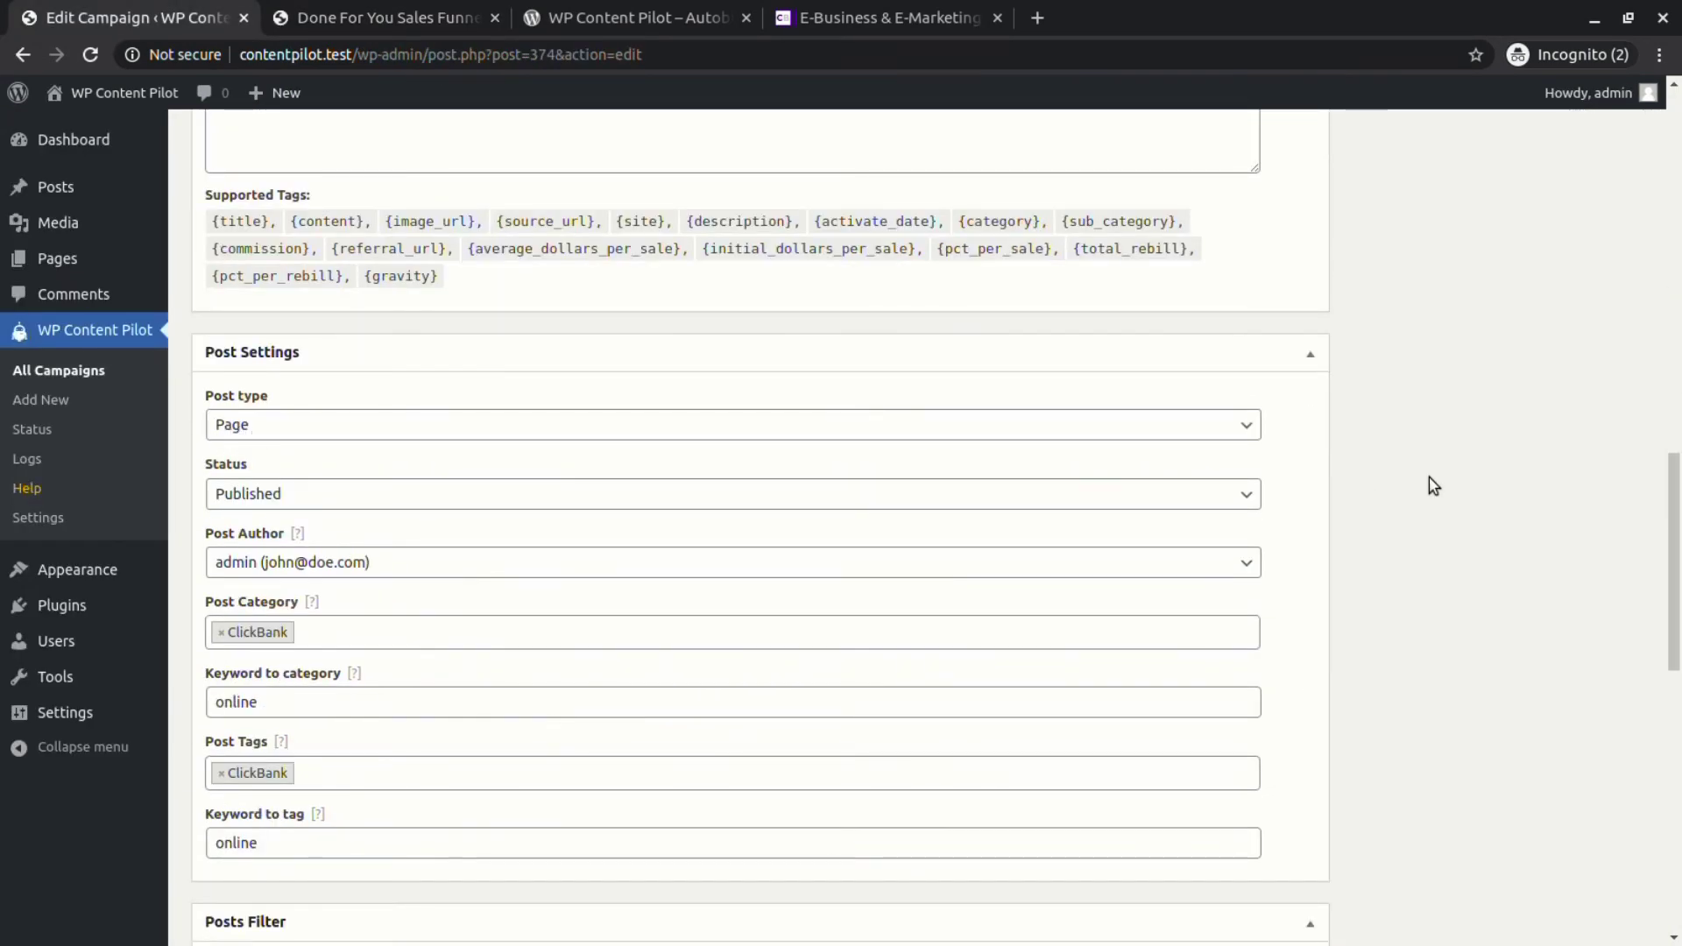
scroll(1433, 486, "up", 14)
scroll(771, 323, "down", 16)
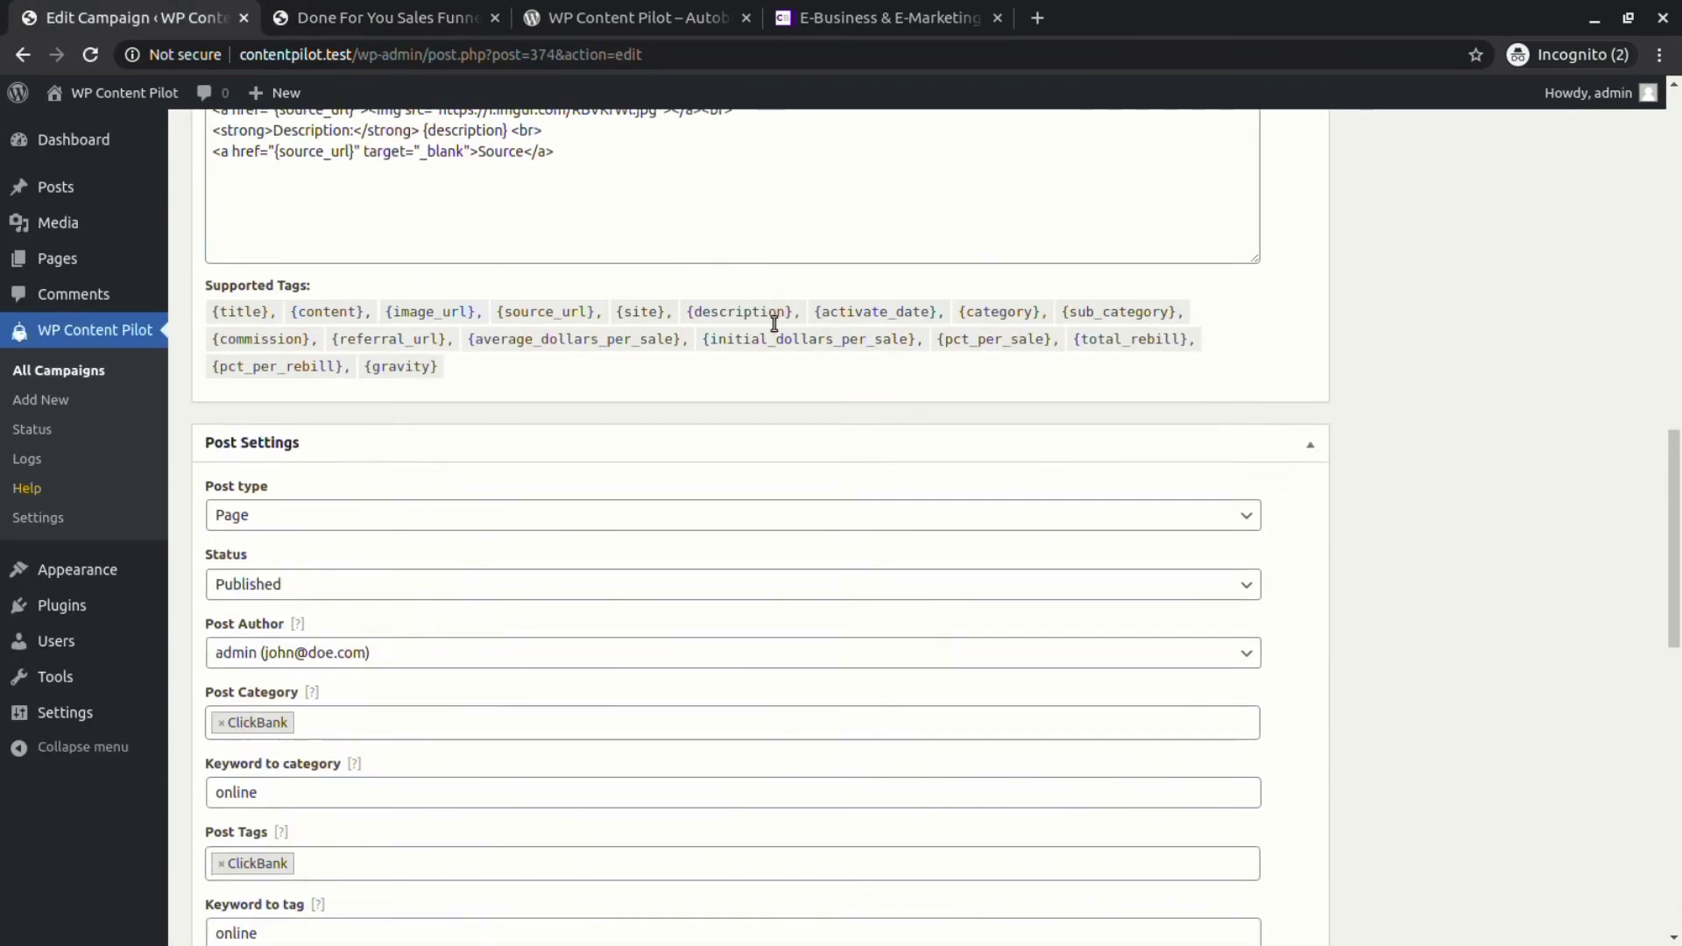
scroll(554, 533, "down", 3)
scroll(186, 395, "up", 5)
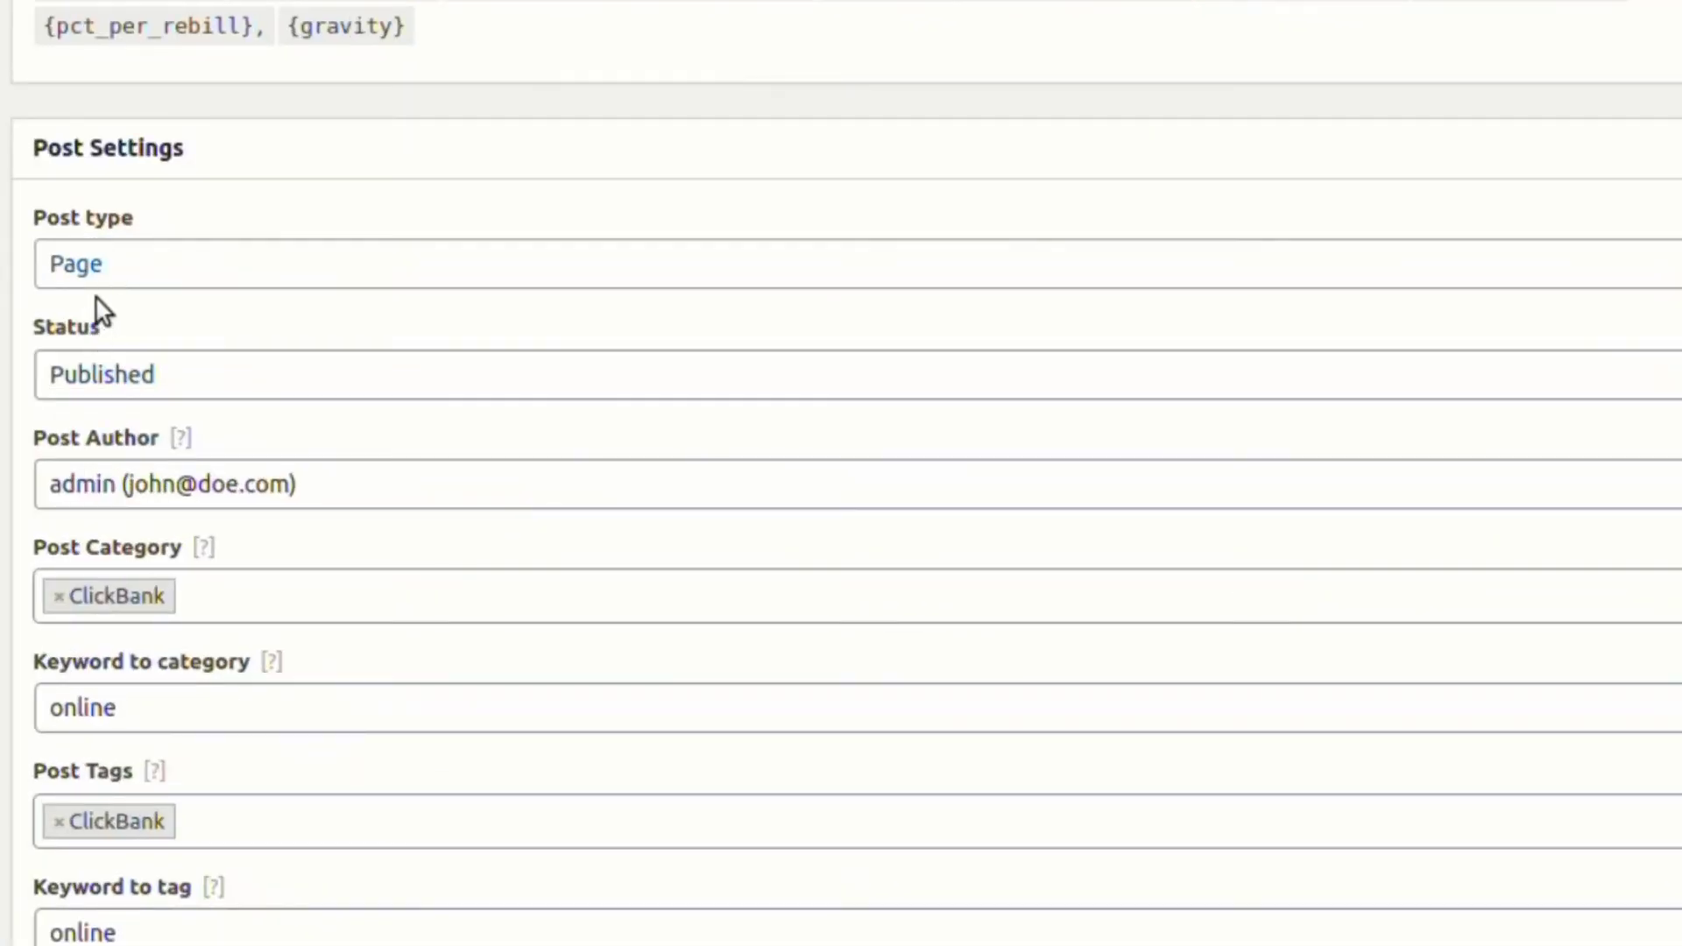
Set post type to Post with Private status, save, run, and confirm the Private post in All Posts.
left_click(101, 284)
left_click(138, 383)
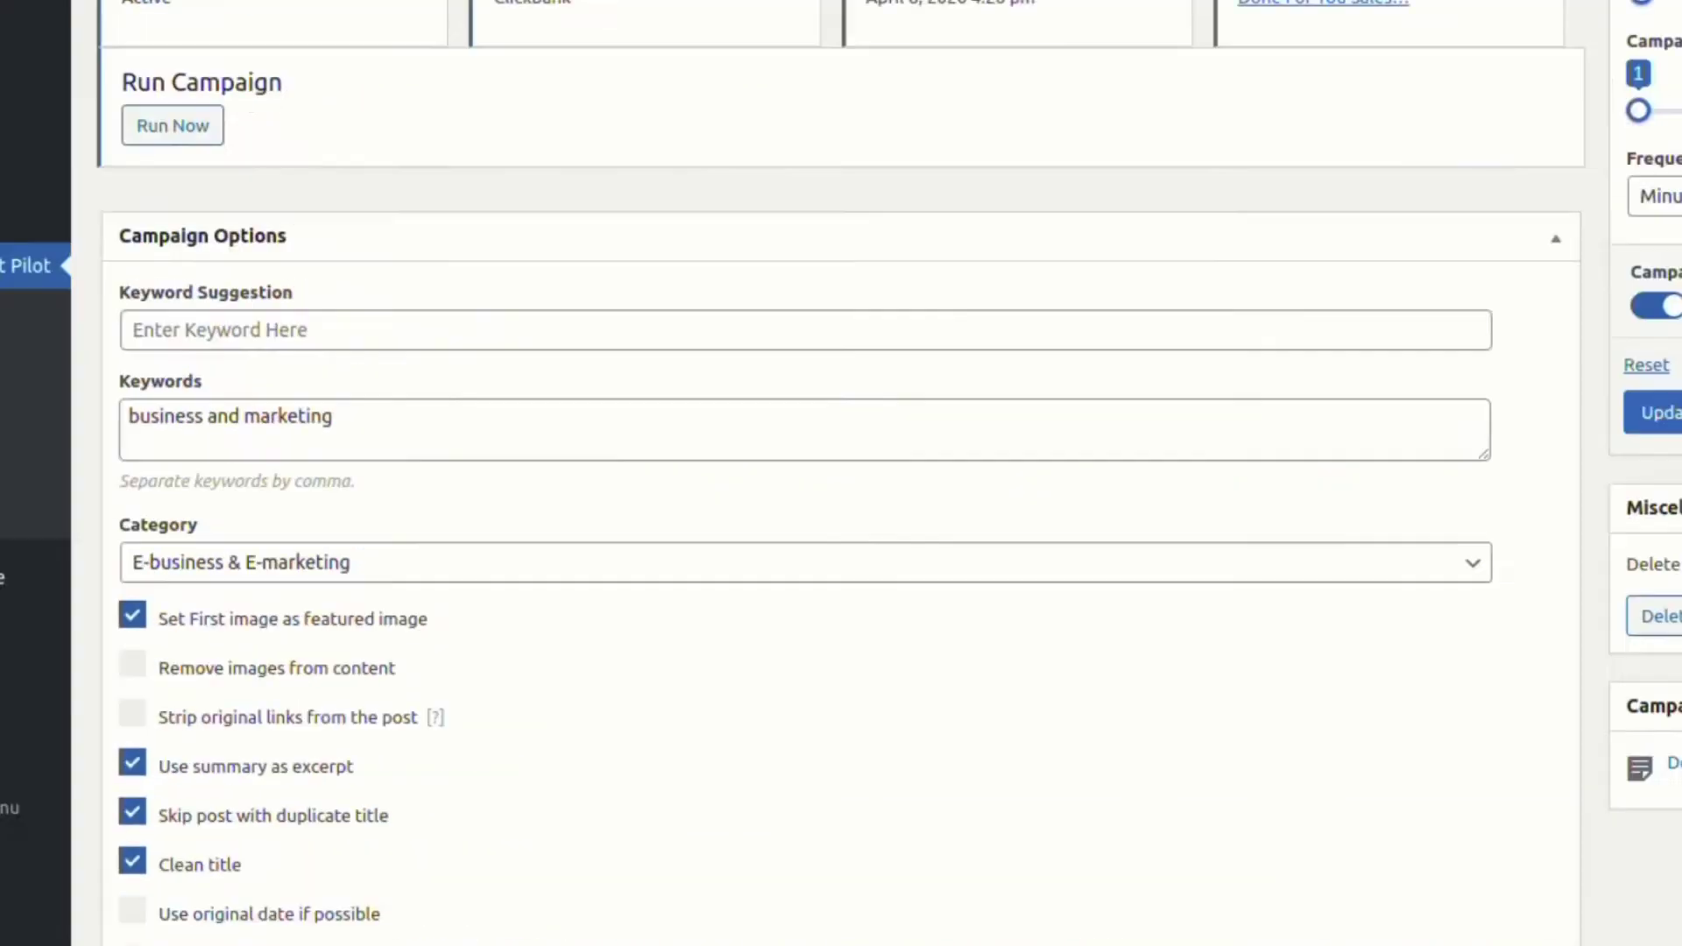
left_click(1654, 412)
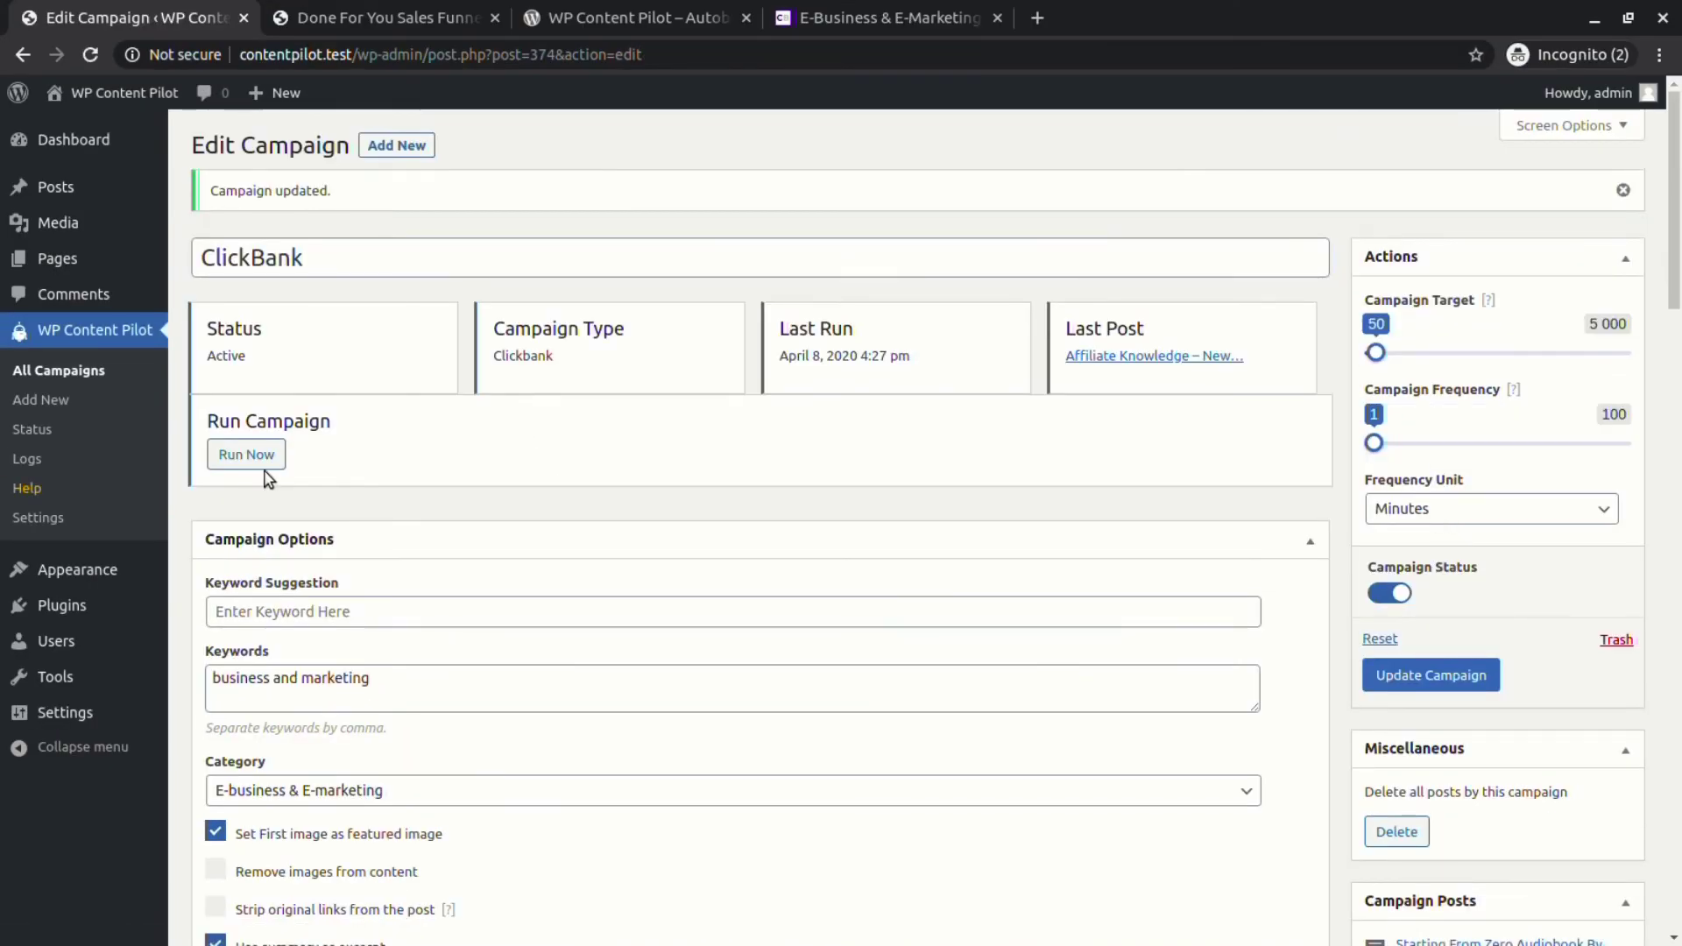
left_click(264, 468)
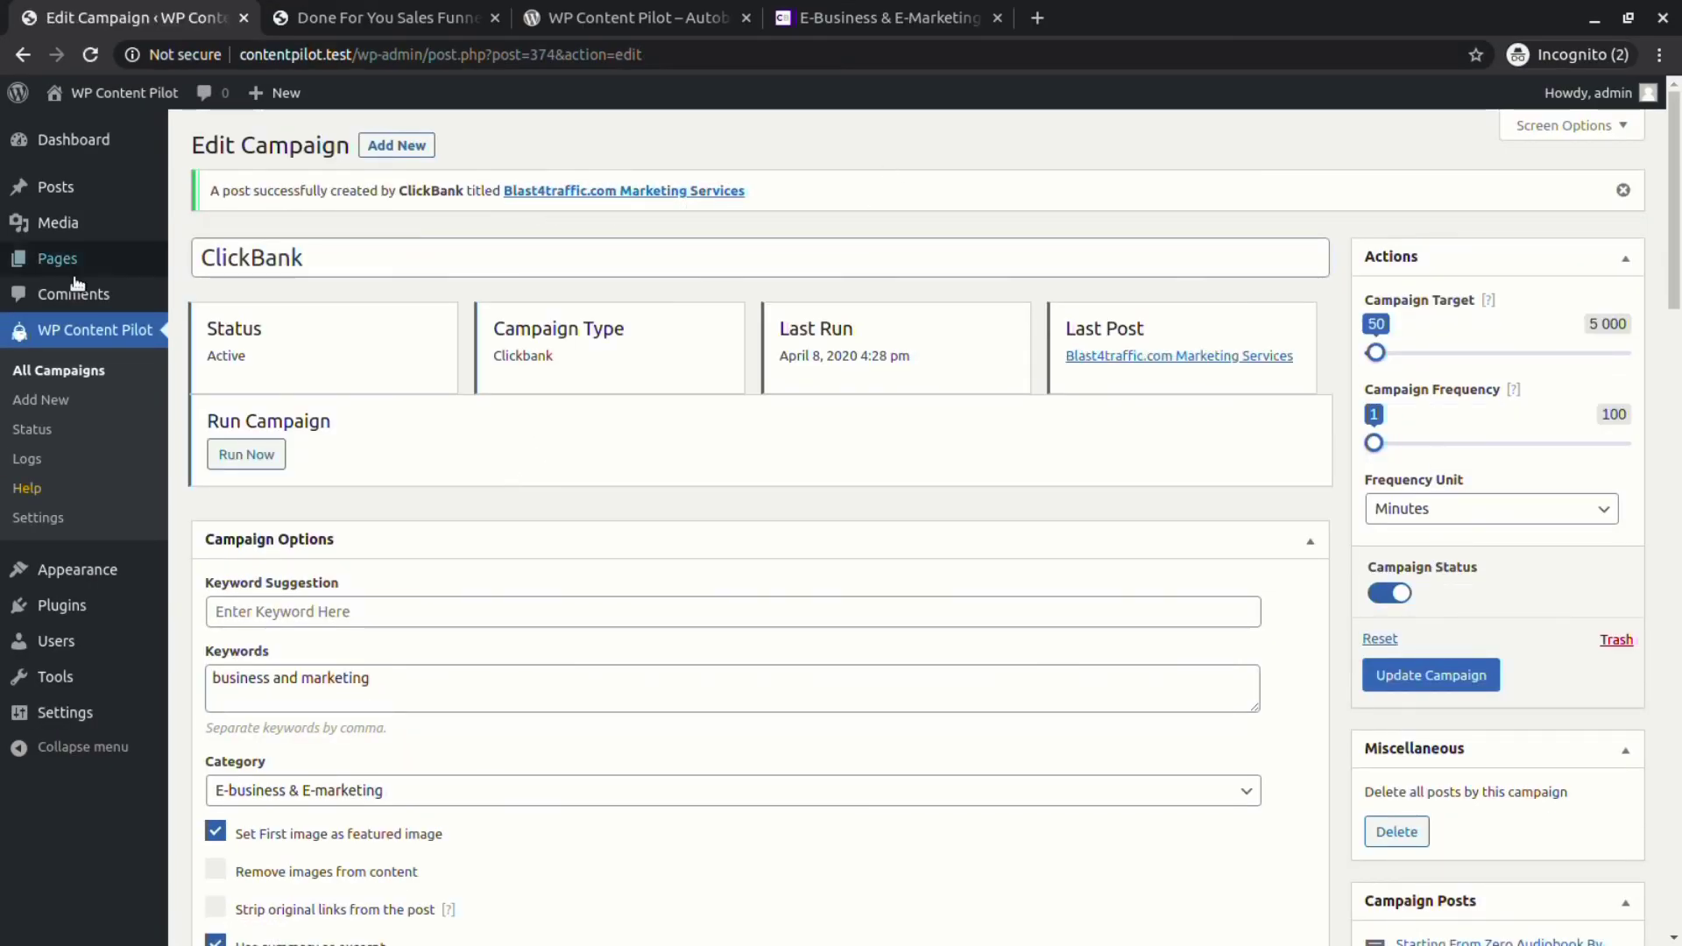
left_click(206, 188)
left_click_drag(532, 159, 602, 159)
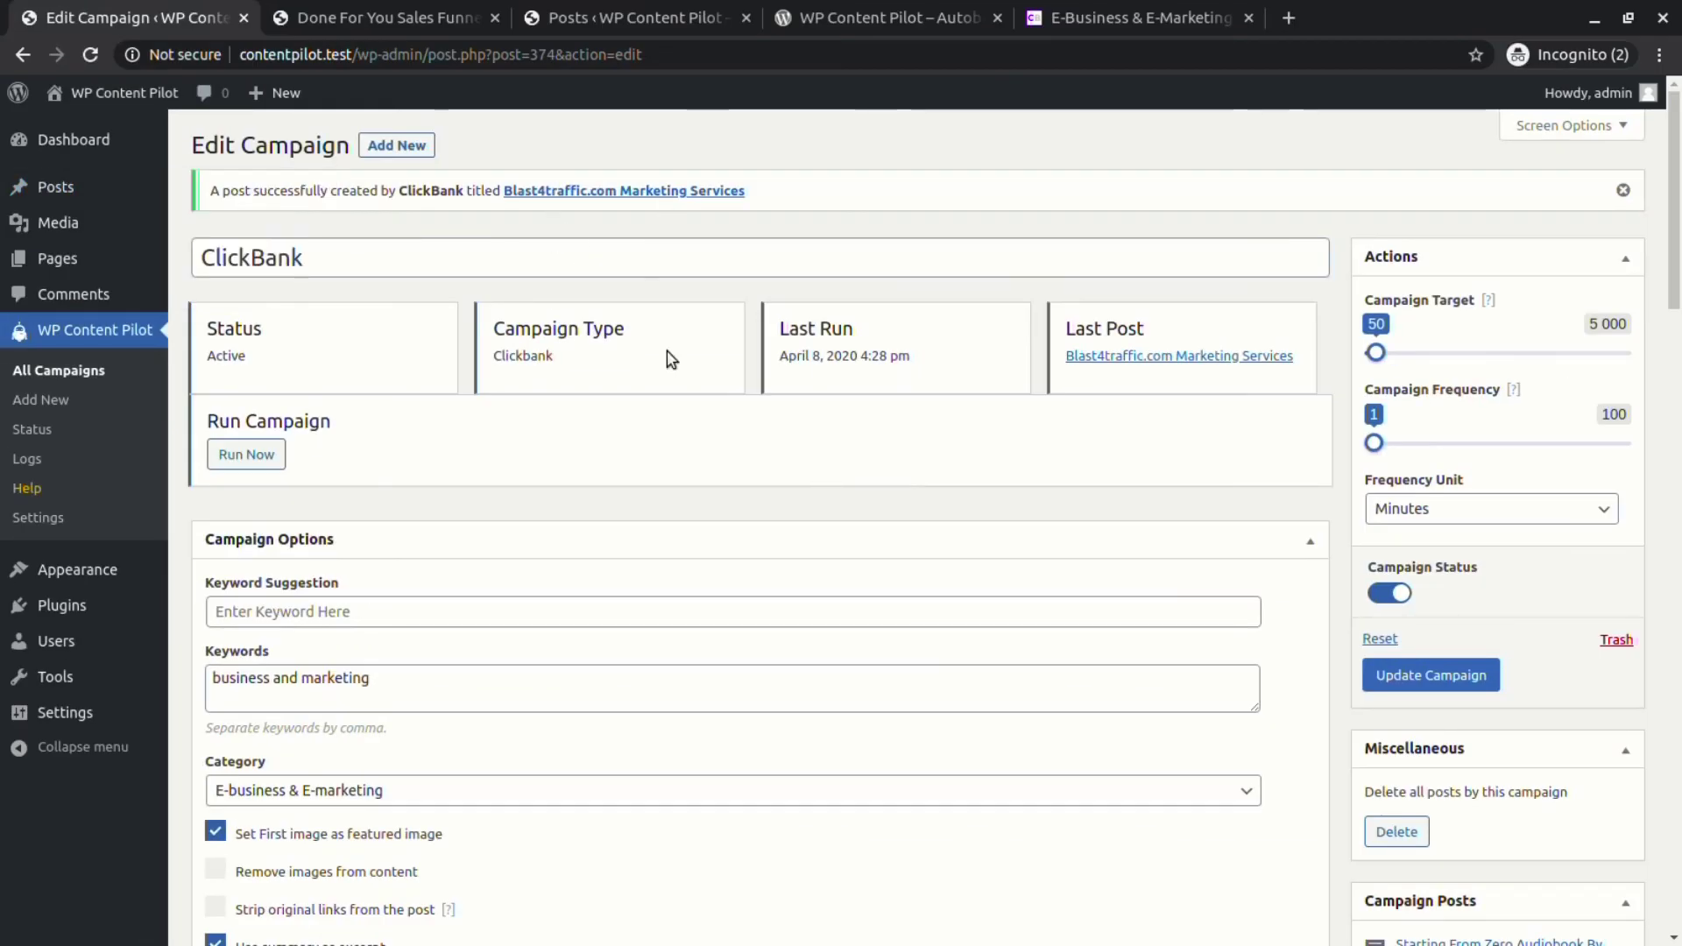
scroll(751, 465, "down", 10)
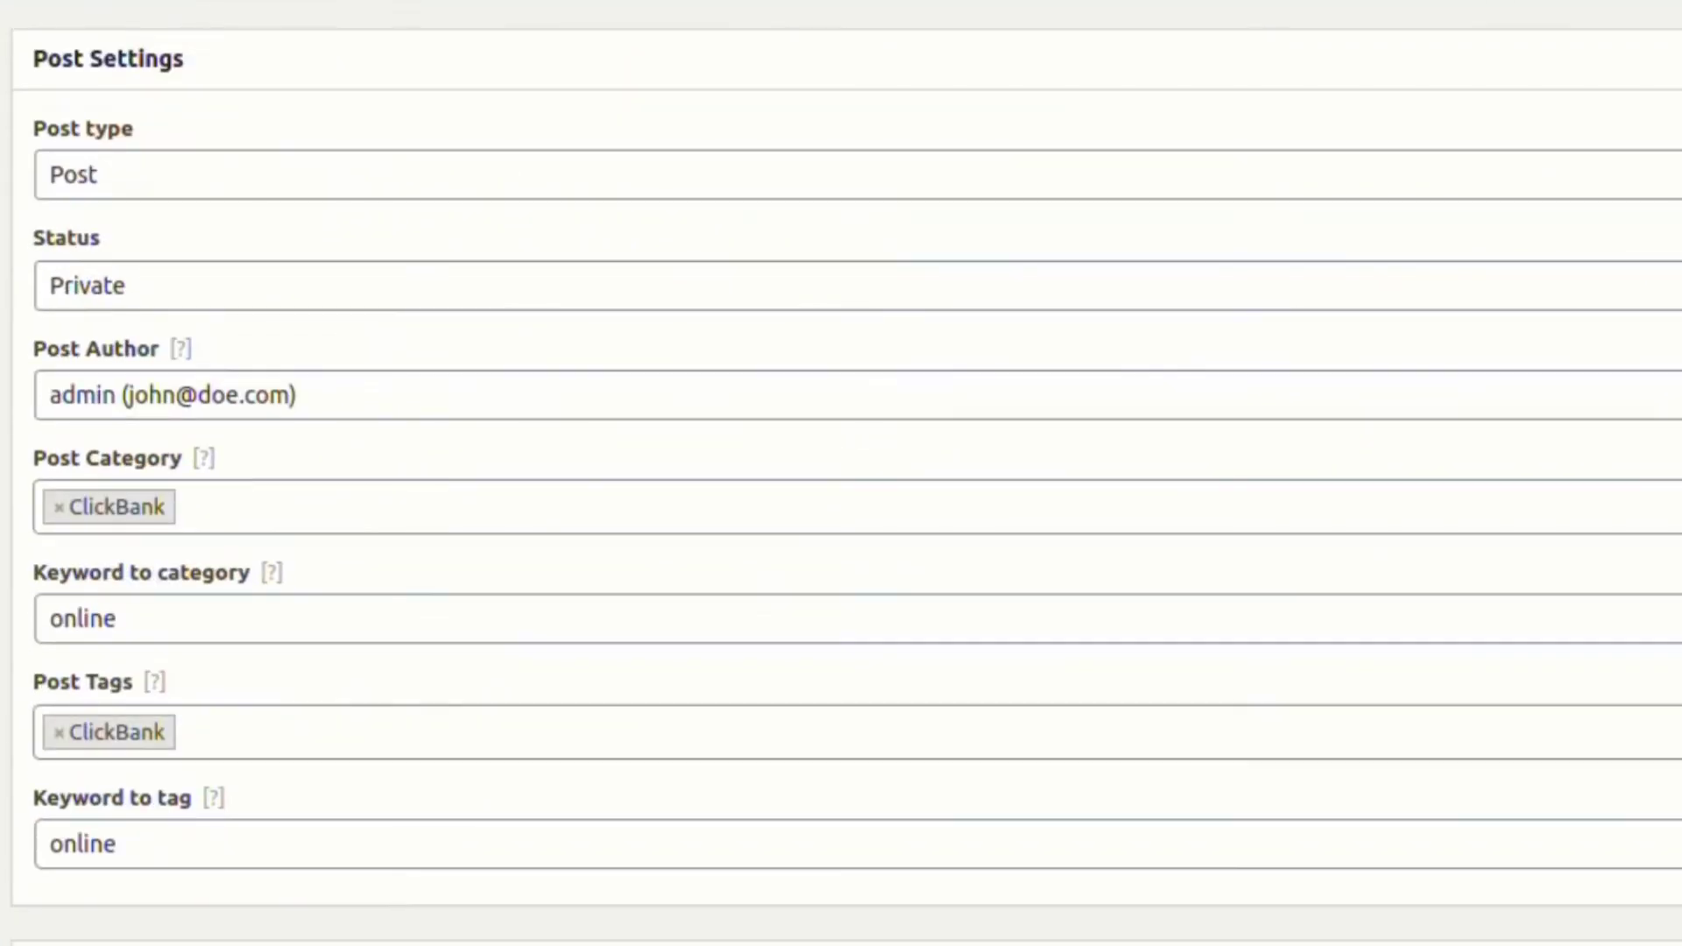
Switch the post status to Draft, save, and run the campaign twice more.
left_click(111, 286)
scroll(1494, 487, "up", 10)
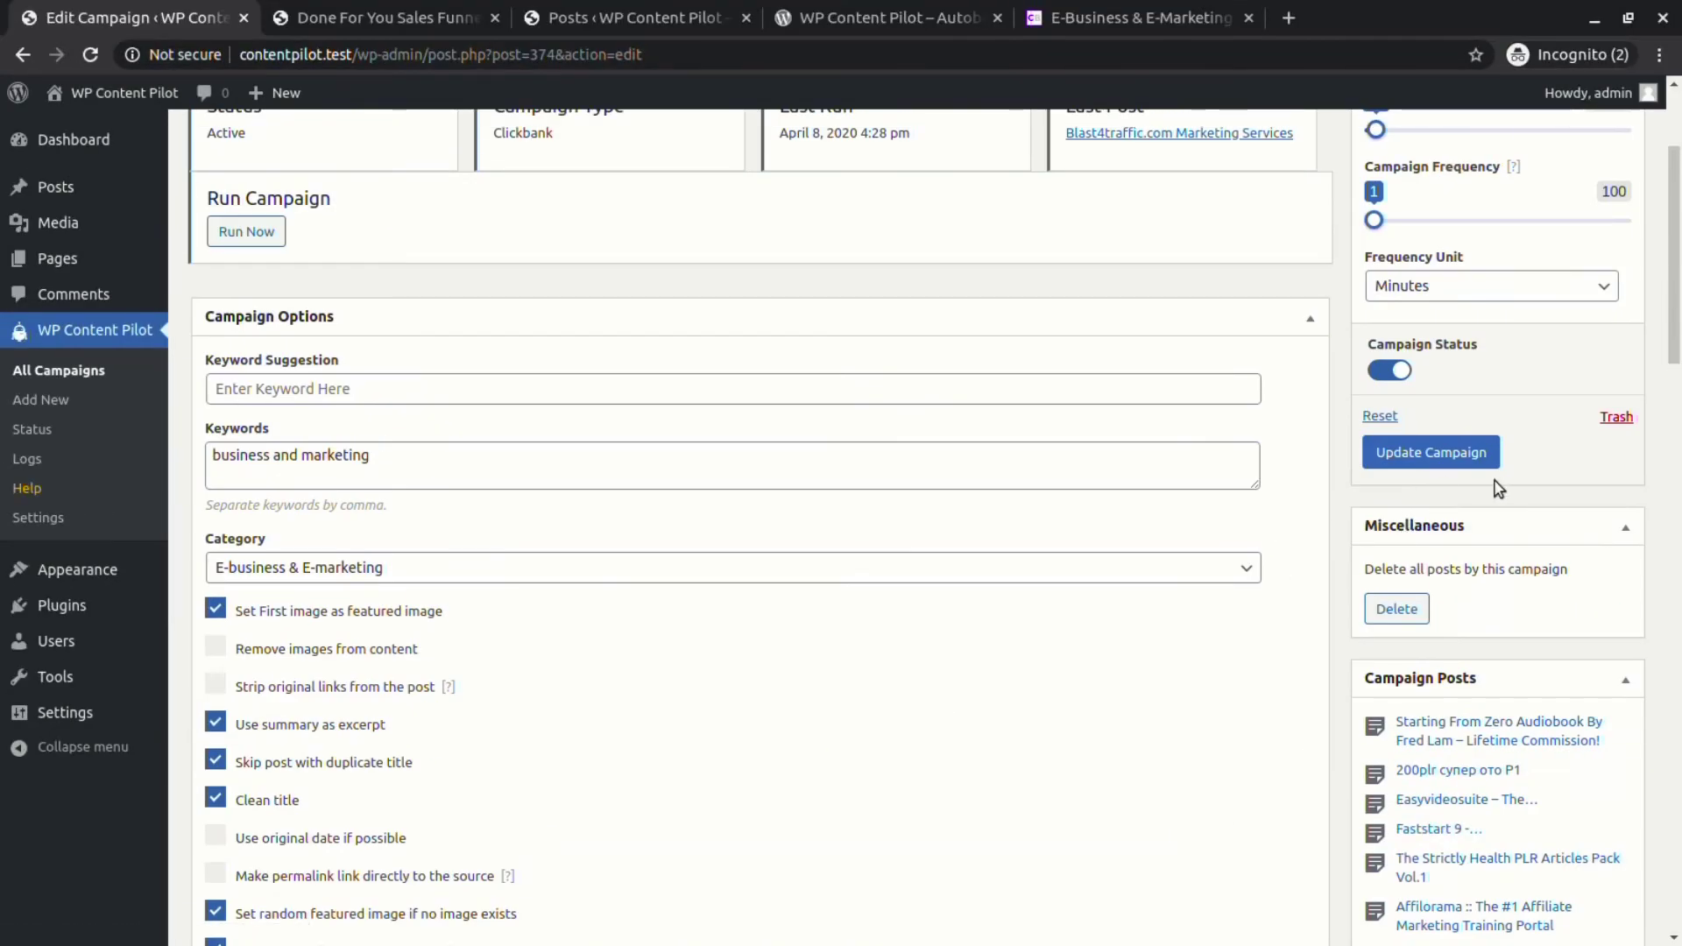
left_click(1429, 454)
left_click(248, 454)
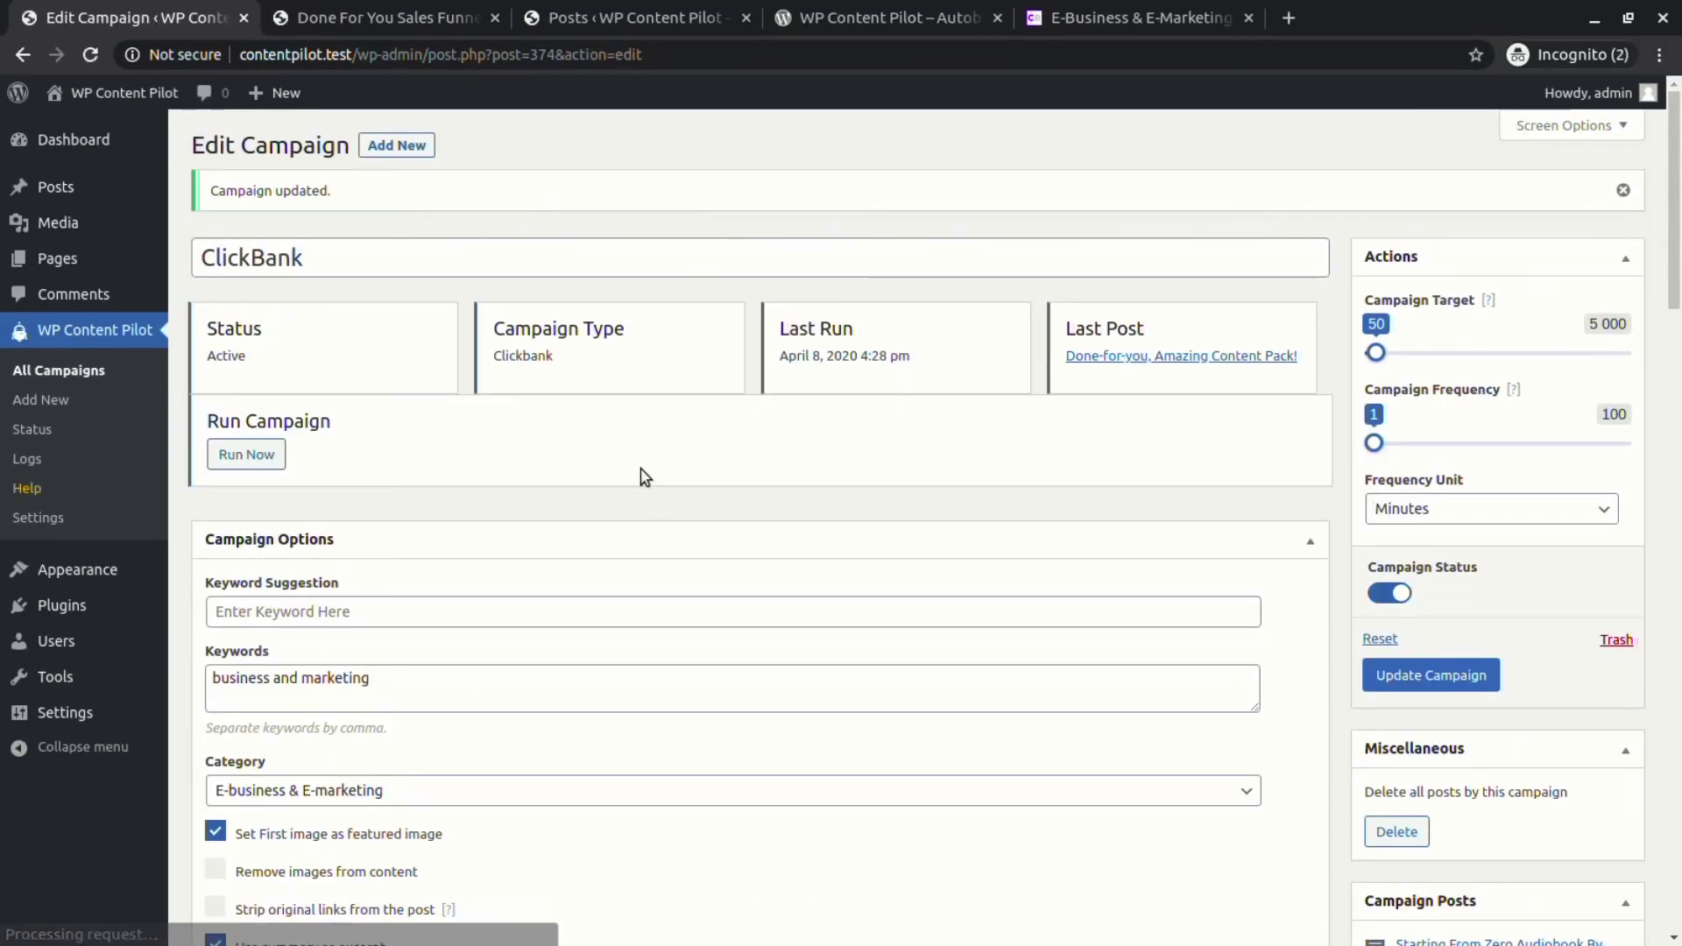
left_click(248, 455)
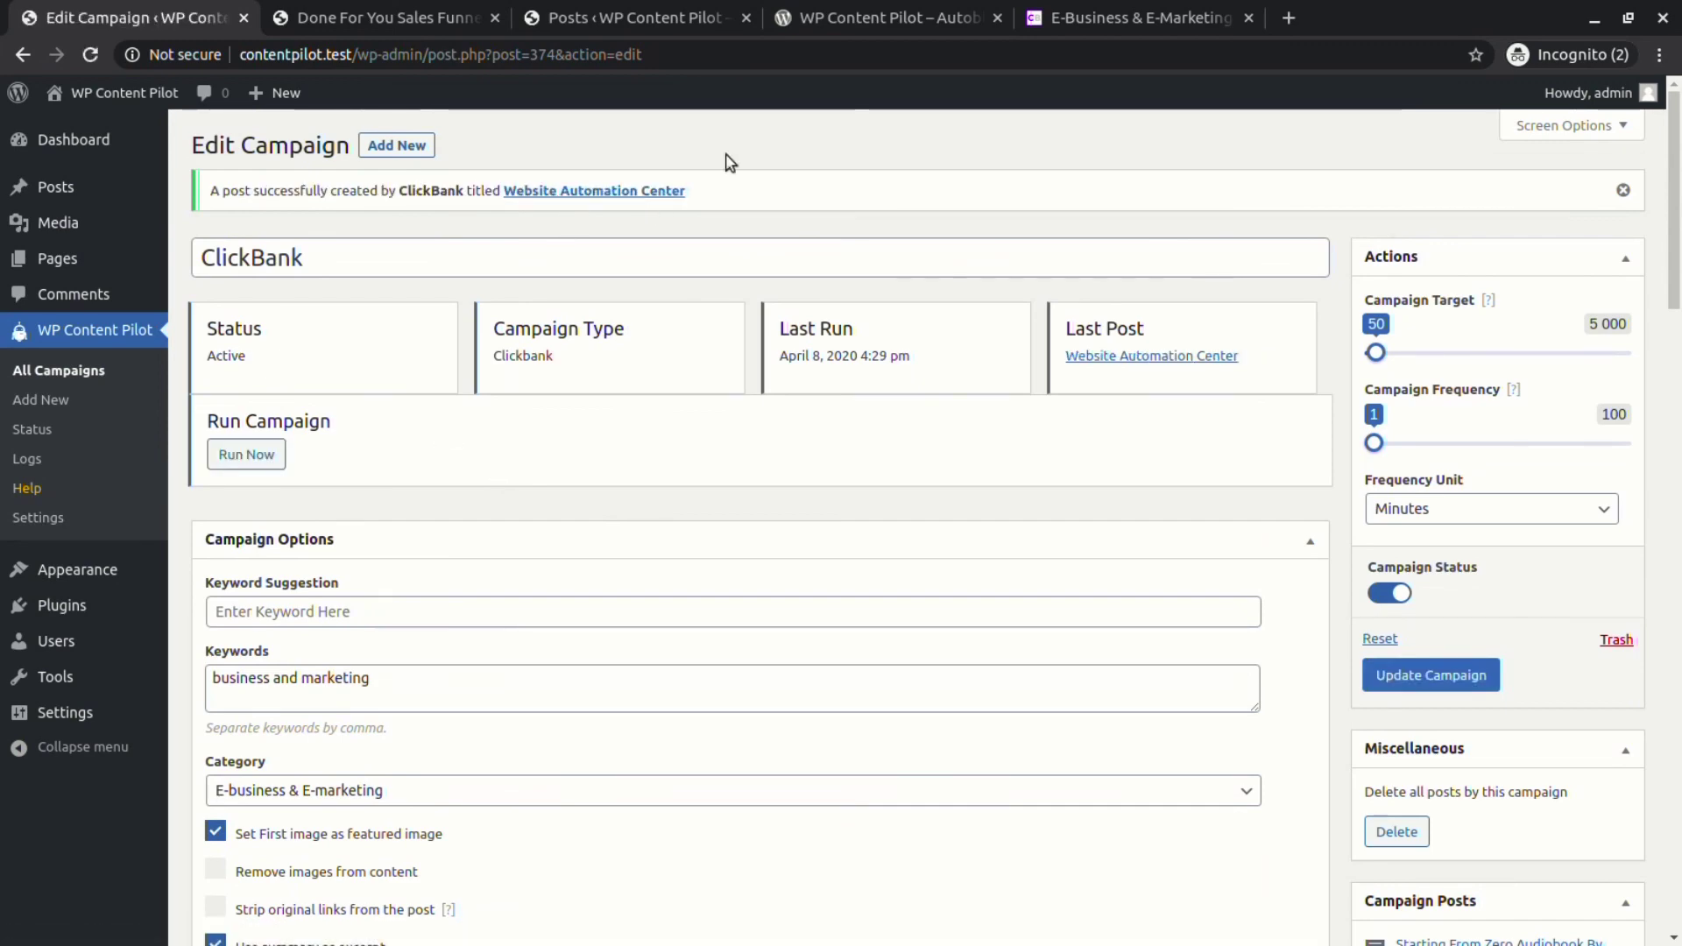
Look over the newly generated posts in the posts list.
left_click(578, 18)
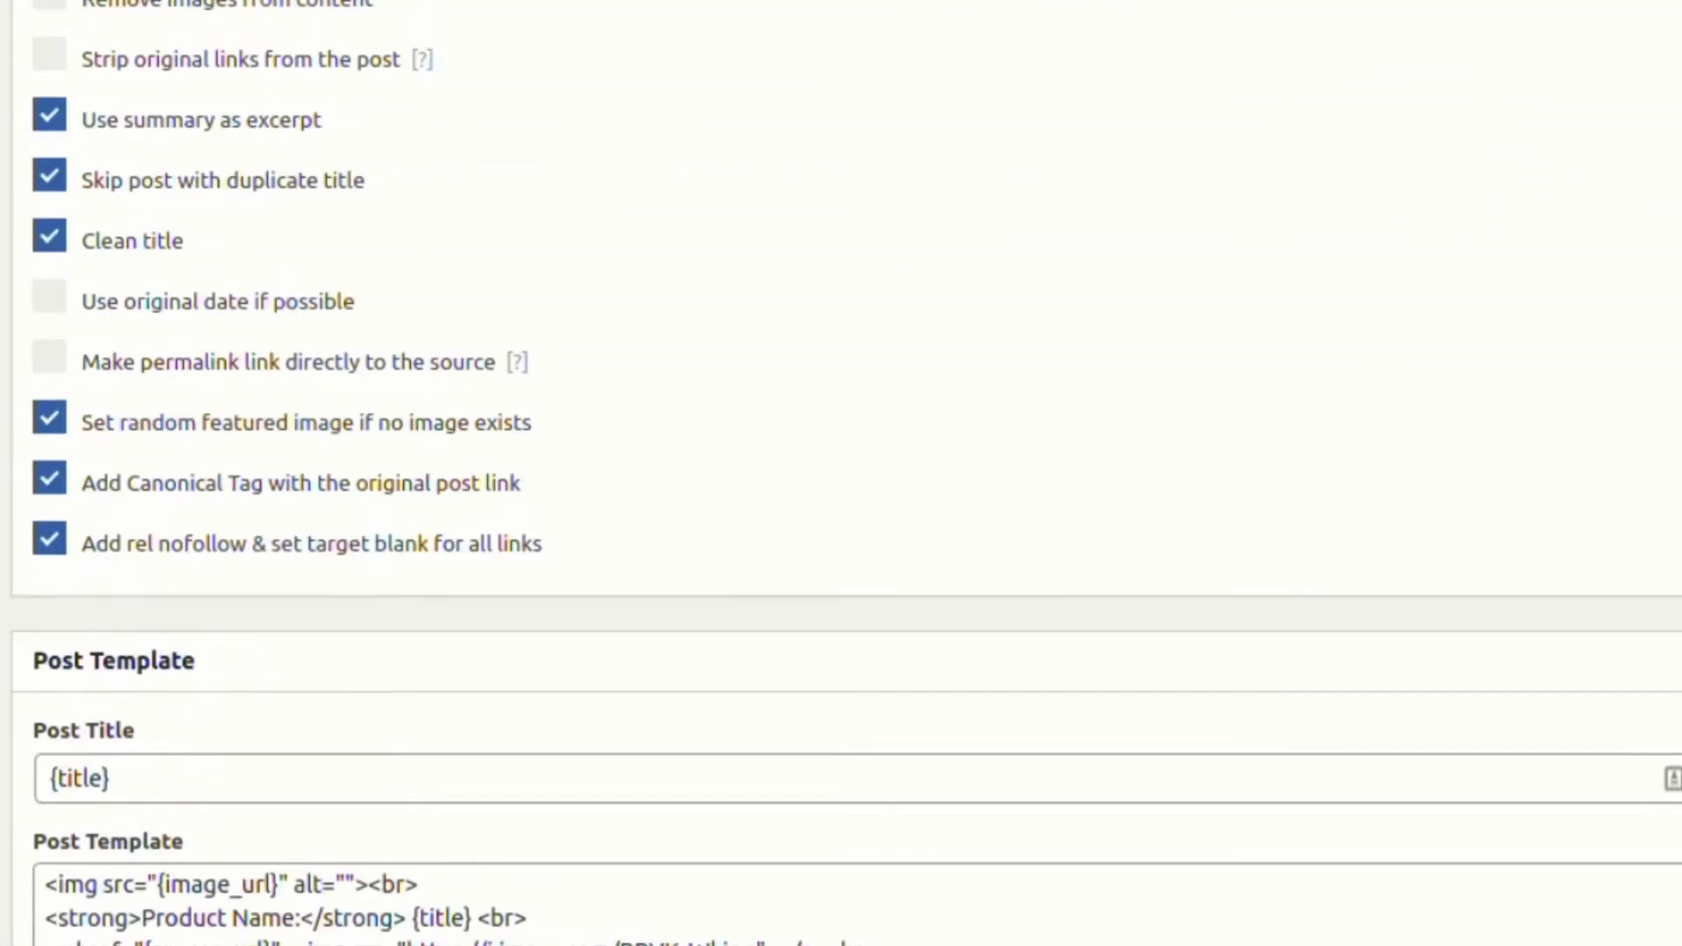
scroll(256, 604, "down", 5)
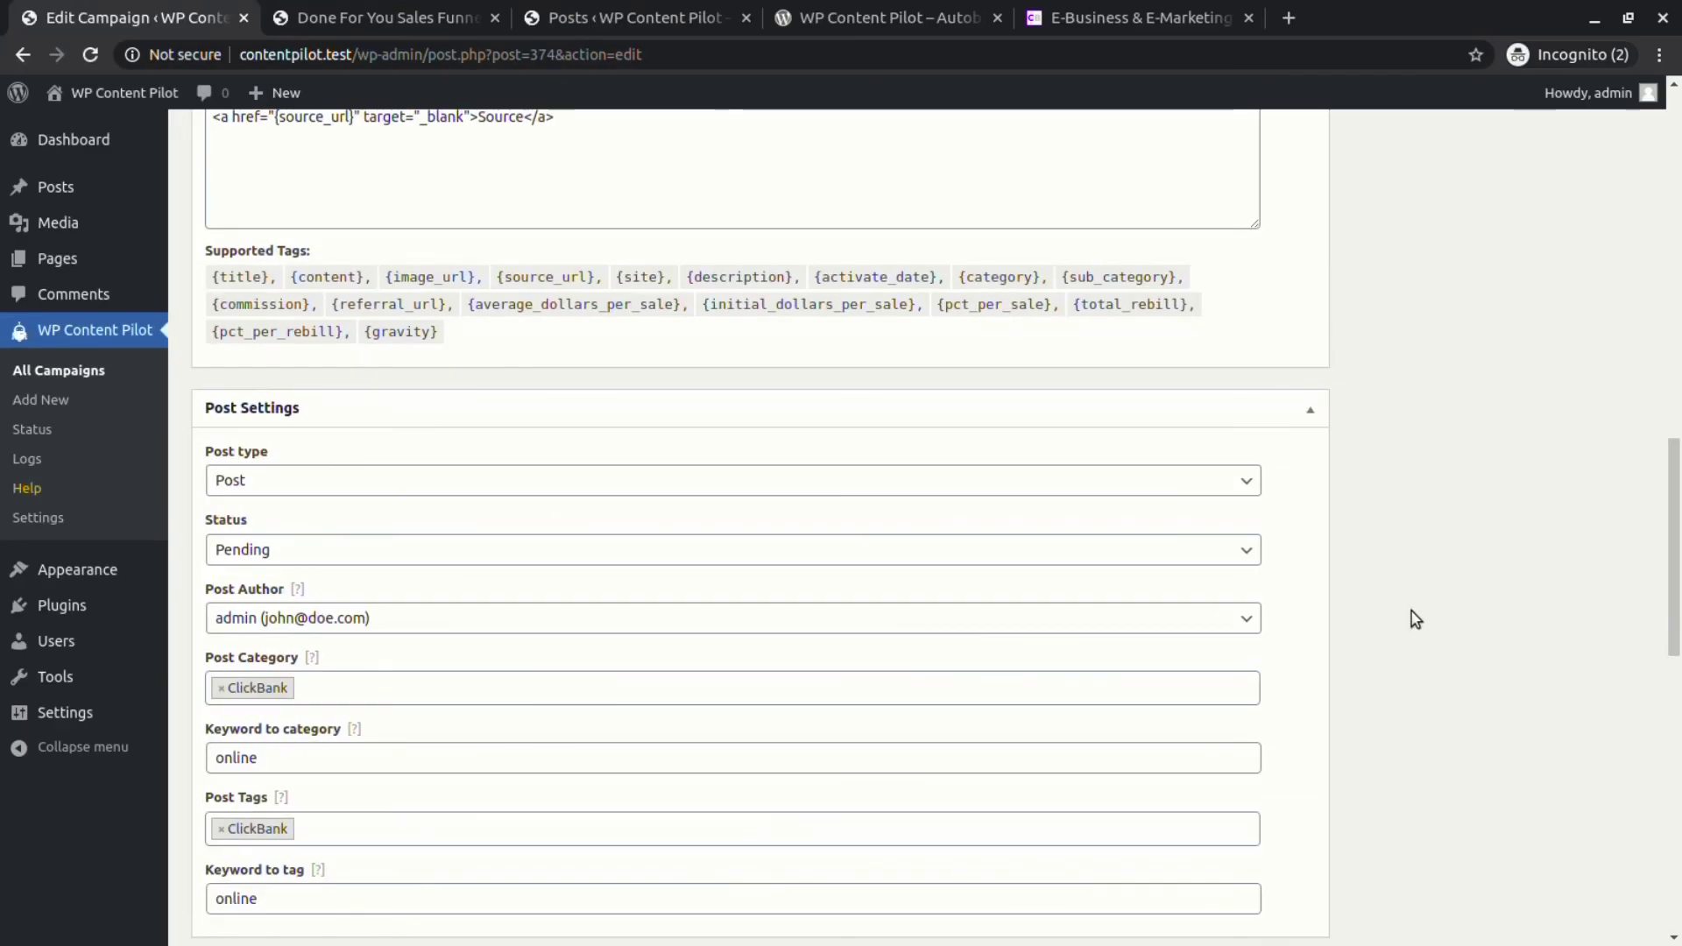